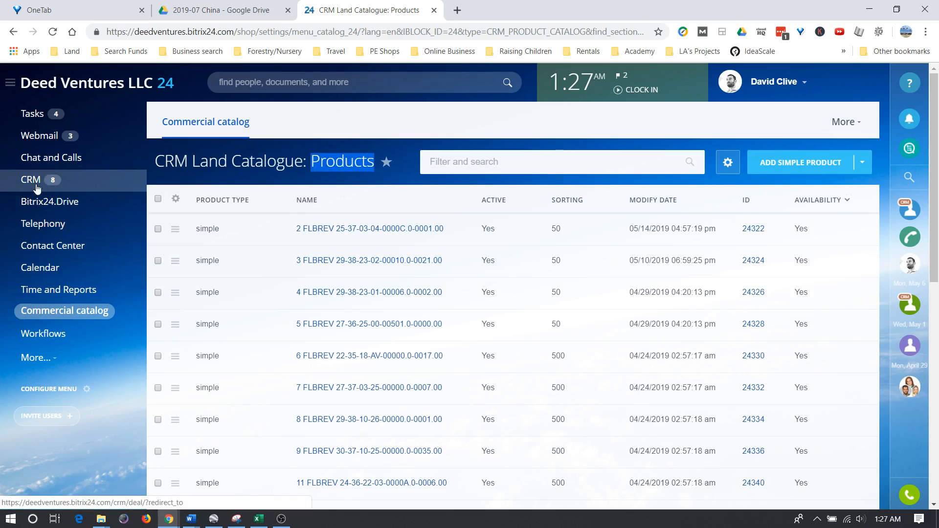
Open the CRM product list and look over its filter fields from Name to AcresText.
click(34, 187)
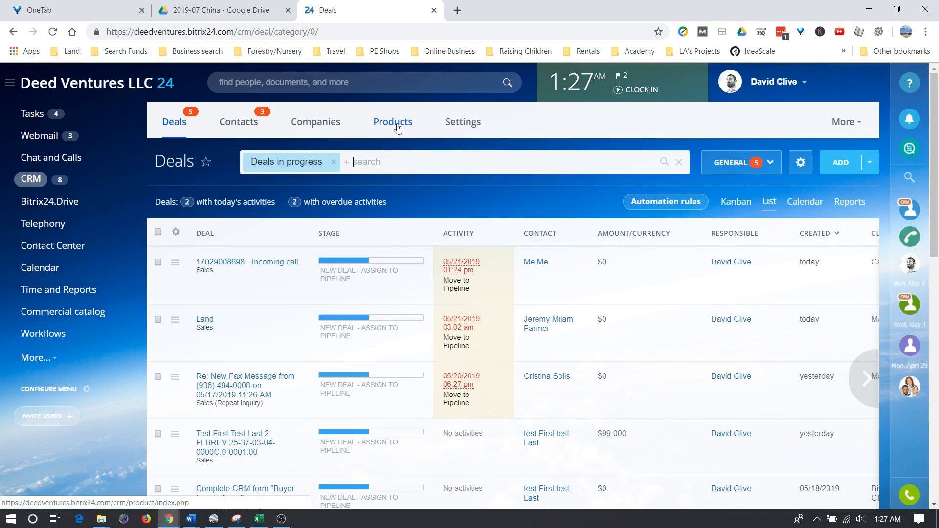
click(397, 126)
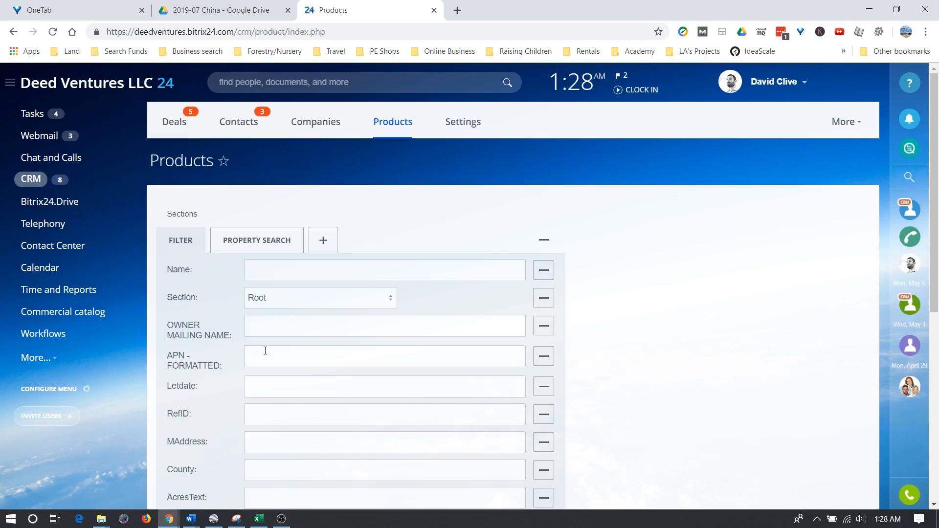
scroll(274, 291, down, 1)
scroll(279, 290, down, 2)
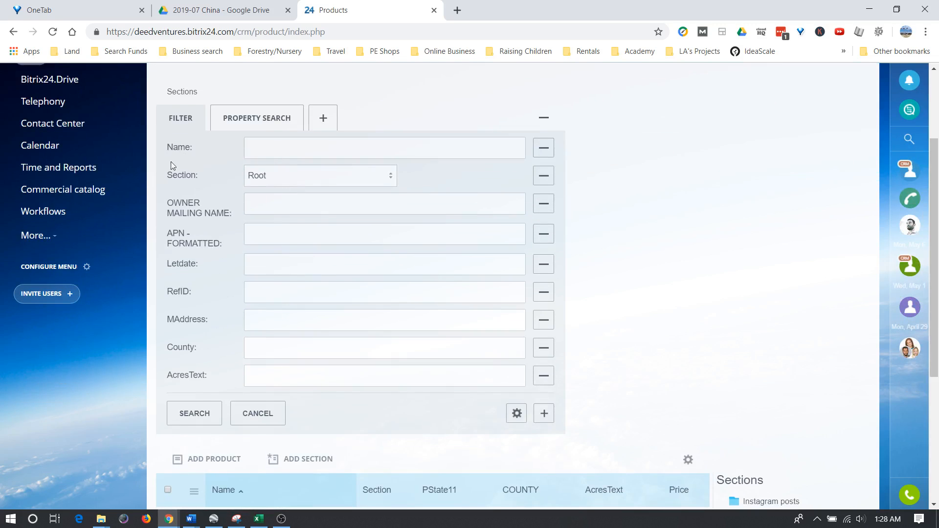
drag(167, 148, 214, 370)
click(219, 362)
Open the Mailed folder inside the Land section and display its records.
scroll(204, 286, down, 5)
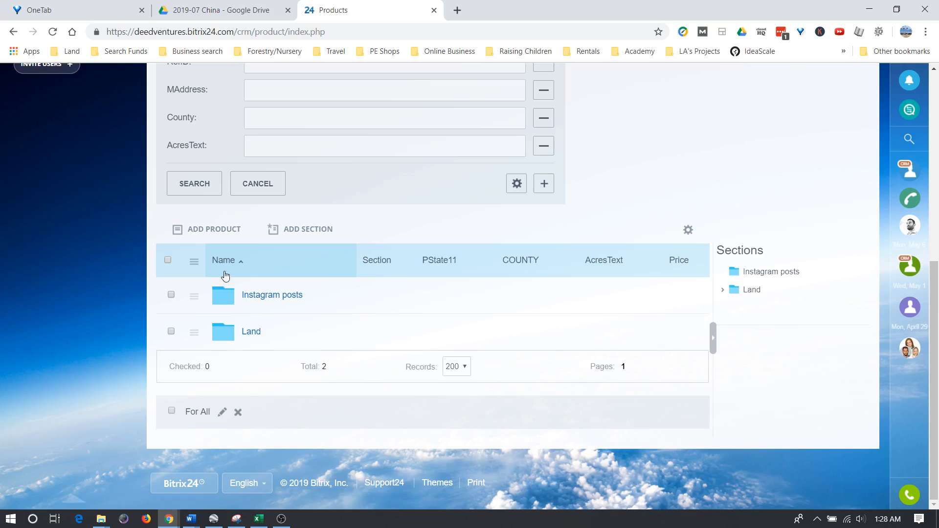
click(251, 333)
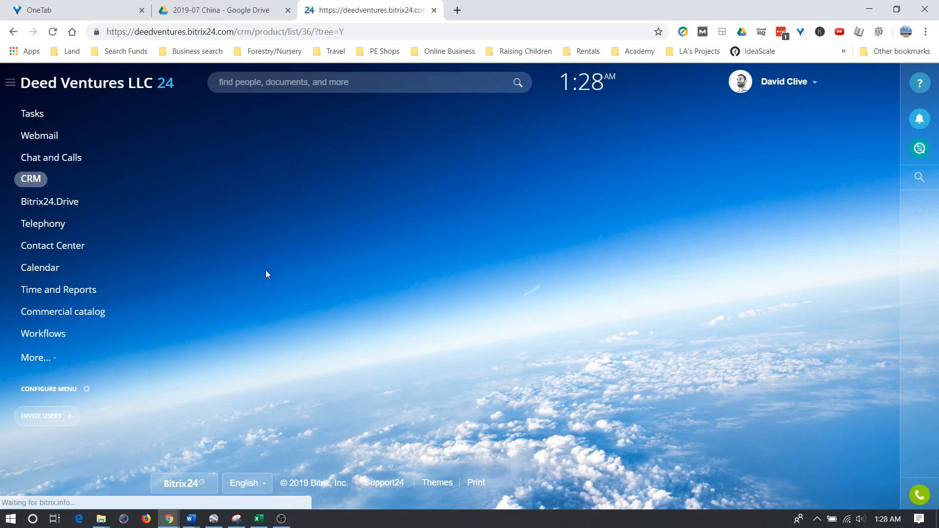
scroll(279, 253, down, 10)
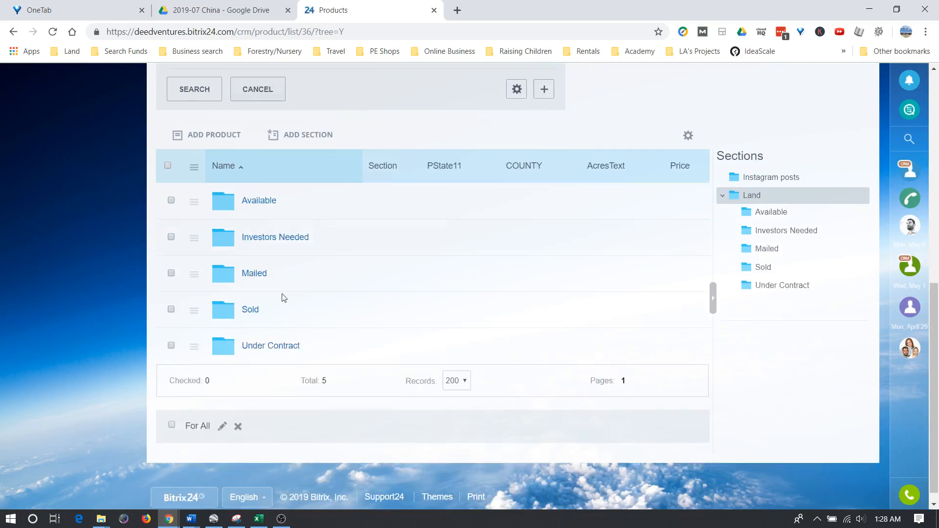
click(254, 267)
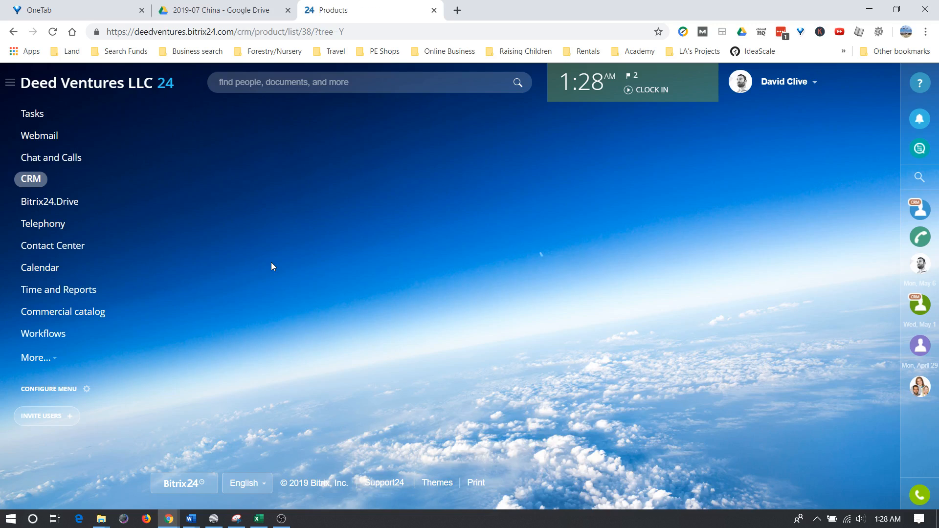
scroll(276, 268, down, 10)
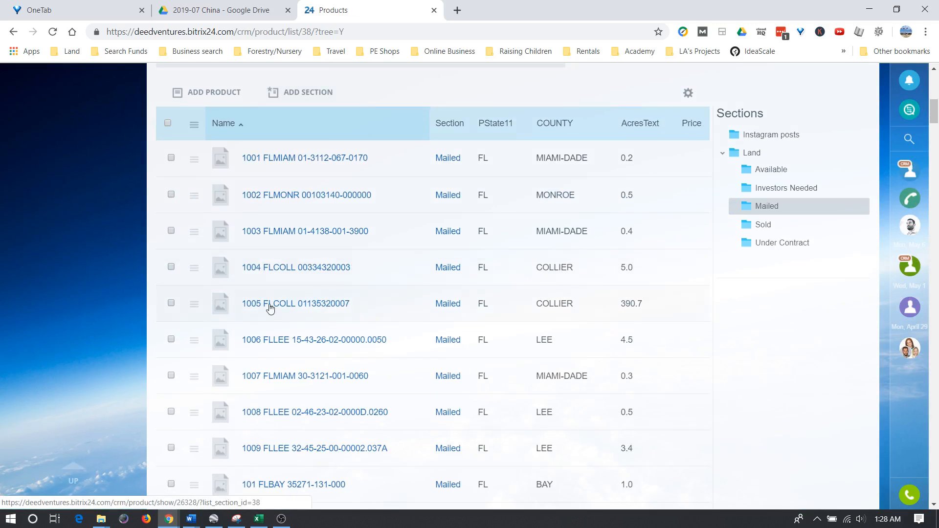
Examine how the Mailed land records are named, highlighting the county and parcel code of record 1004.
scroll(354, 299, up, 1)
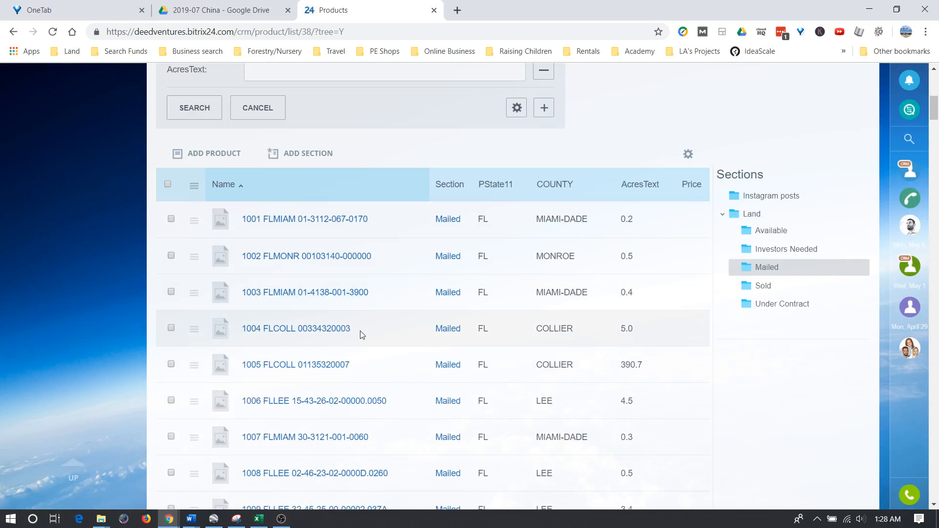
drag(362, 333, 268, 332)
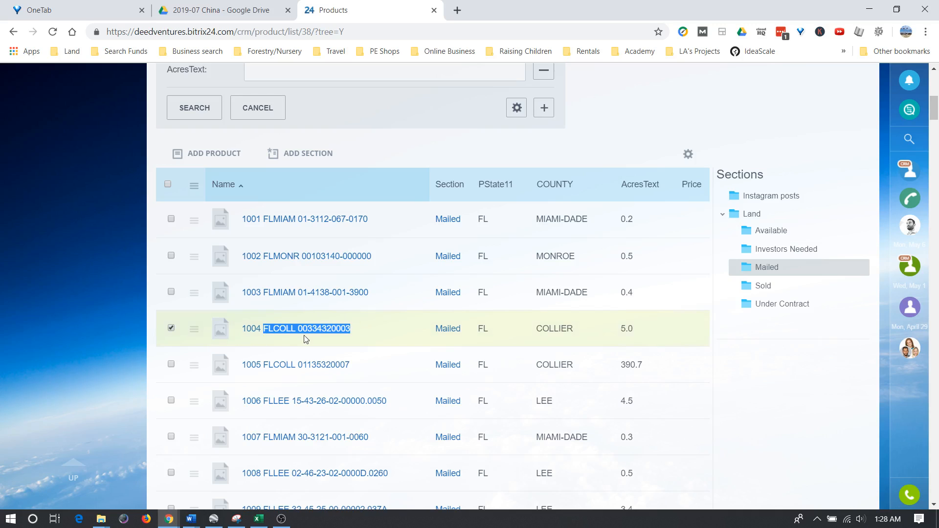
scroll(309, 347, up, 9)
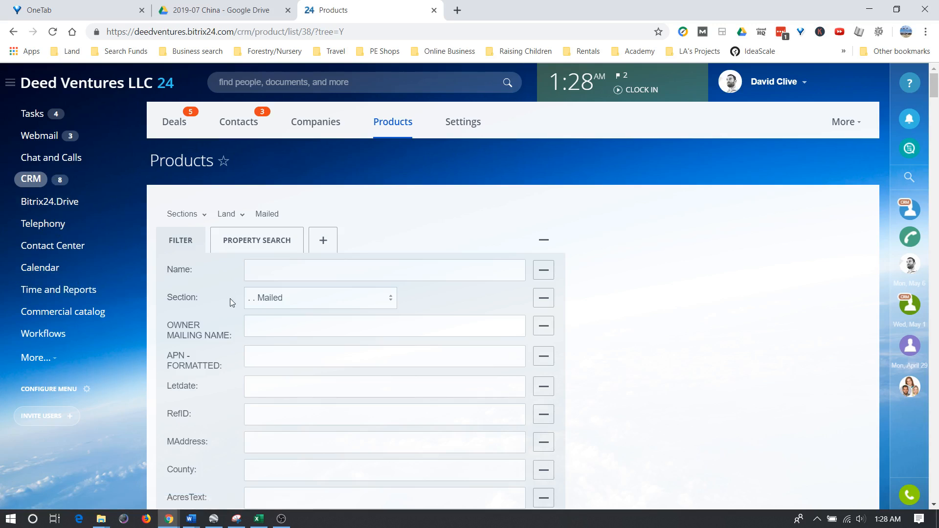
scroll(227, 298, down, 6)
scroll(218, 298, down, 2)
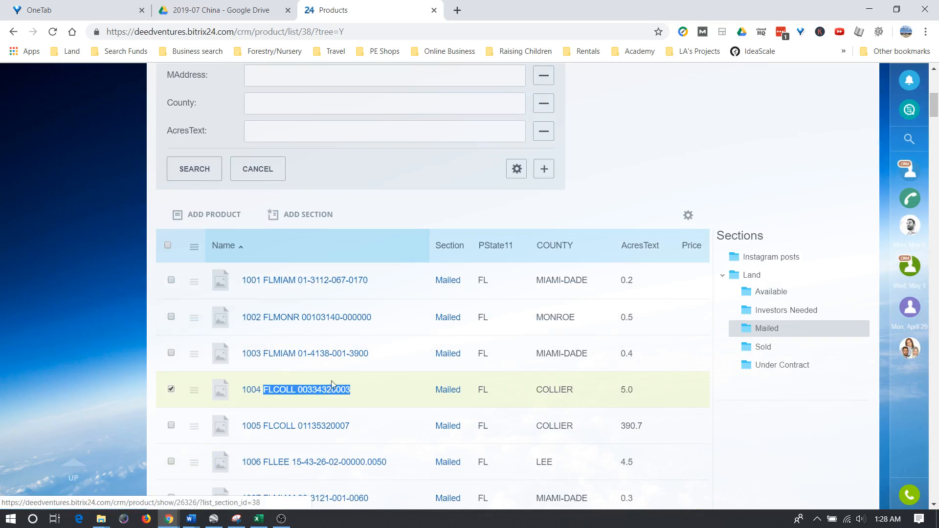
scroll(337, 393, up, 4)
scroll(336, 395, down, 2)
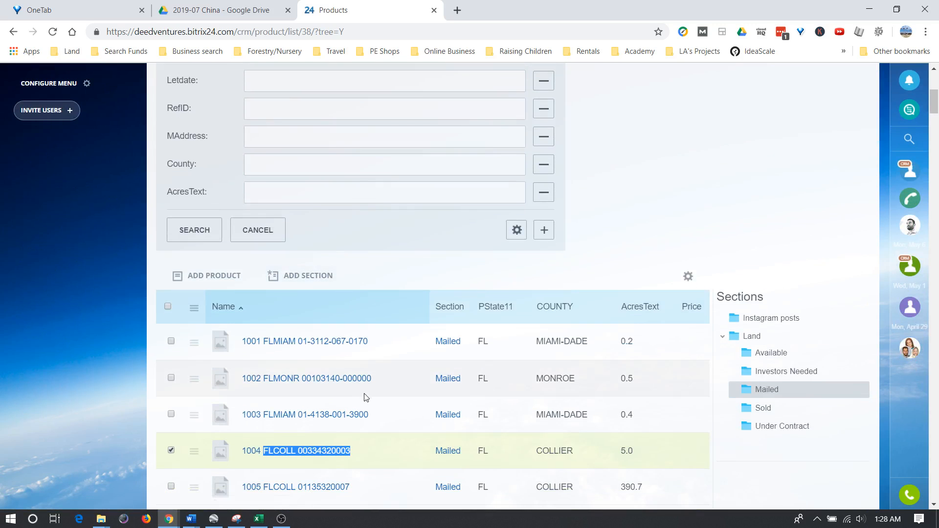
Inspect the search filters above the Mailed records, placing the cursor in the County filter.
scroll(362, 399, up, 3)
scroll(352, 396, up, 2)
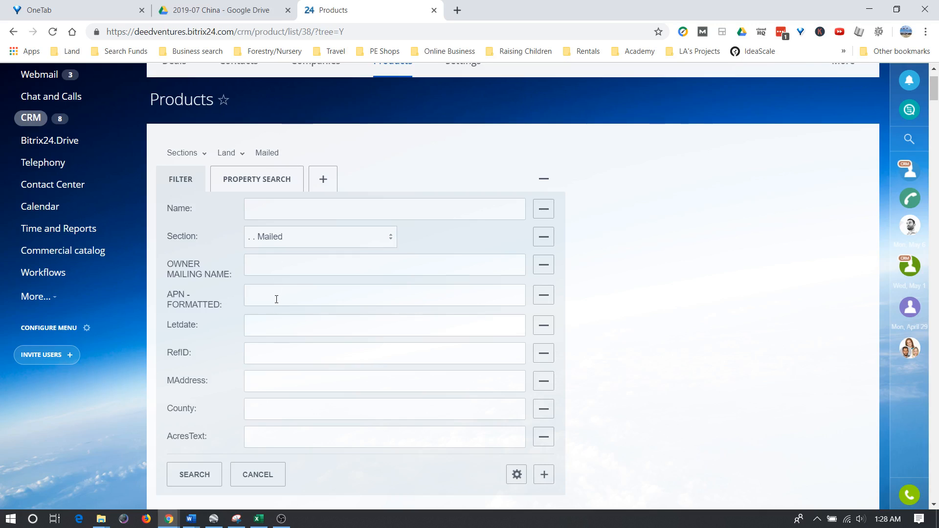
click(267, 408)
click(210, 418)
Open the commercial catalog and look through its product list down to the total count and page controls.
click(32, 251)
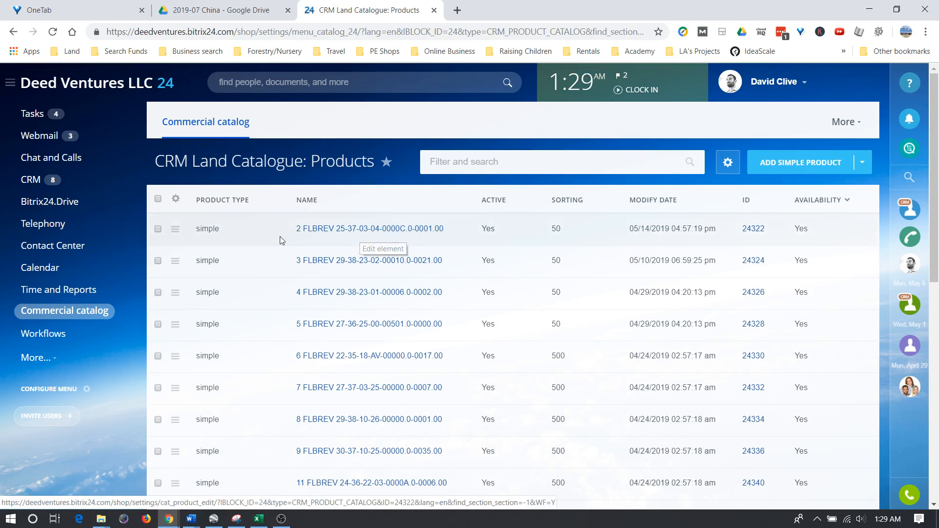
scroll(350, 308, down, 5)
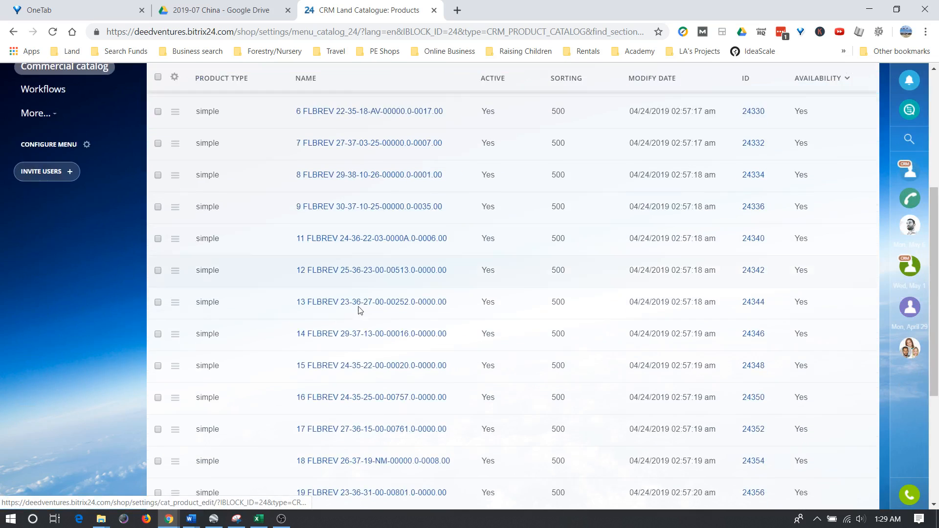
scroll(362, 311, down, 5)
scroll(367, 313, up, 9)
scroll(372, 312, down, 8)
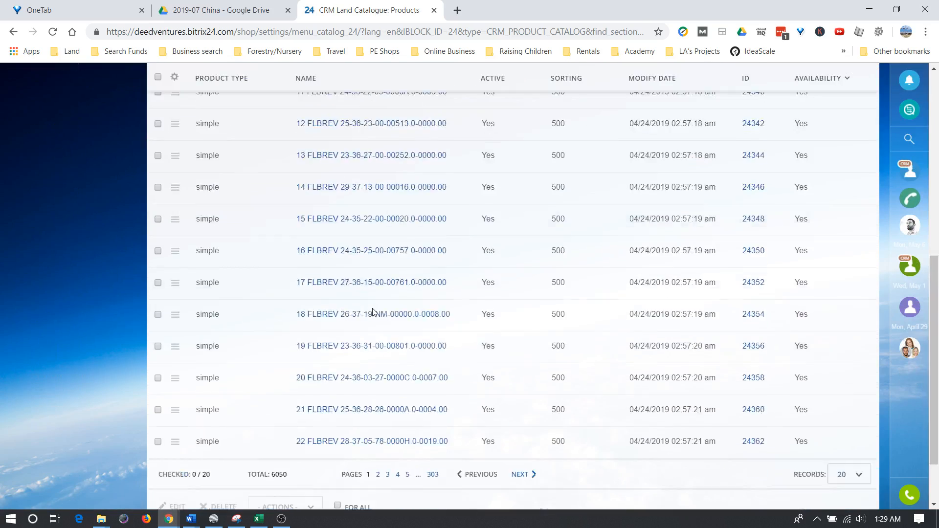
scroll(373, 312, down, 2)
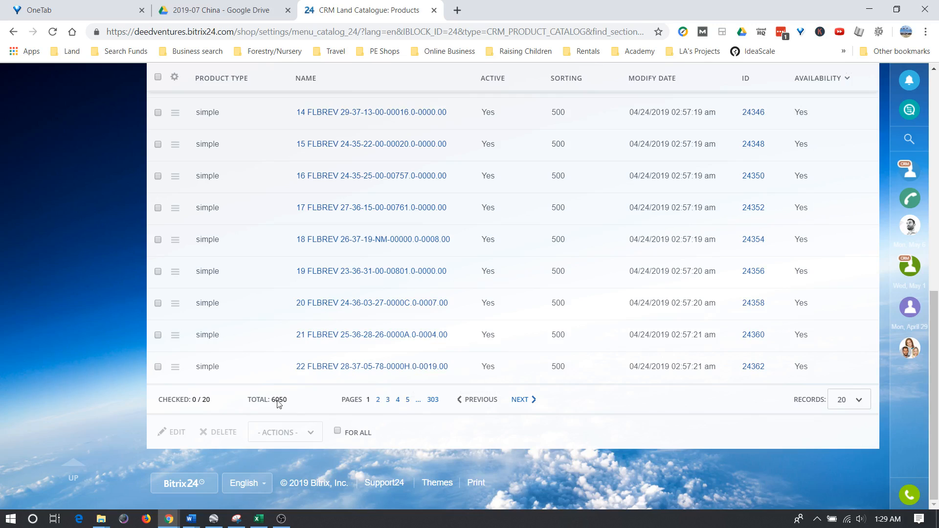
scroll(287, 400, up, 7)
scroll(286, 399, down, 7)
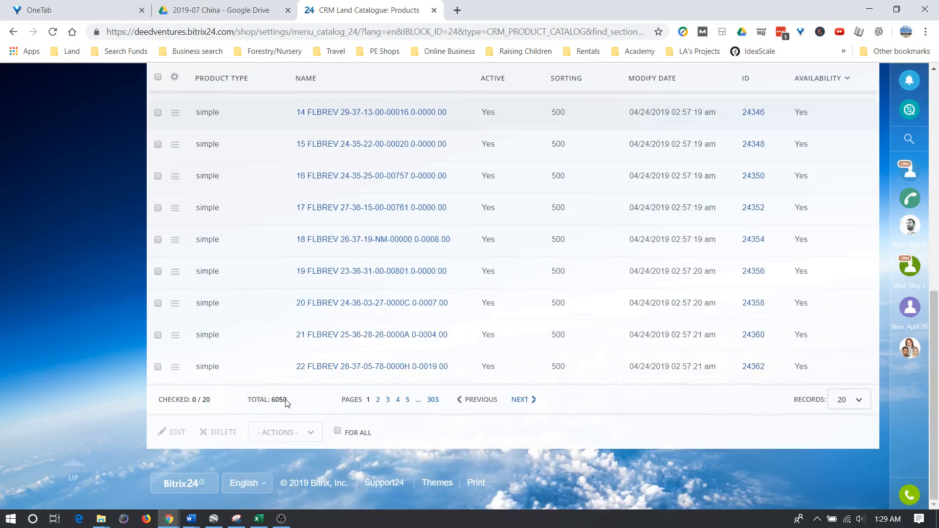
scroll(280, 406, up, 9)
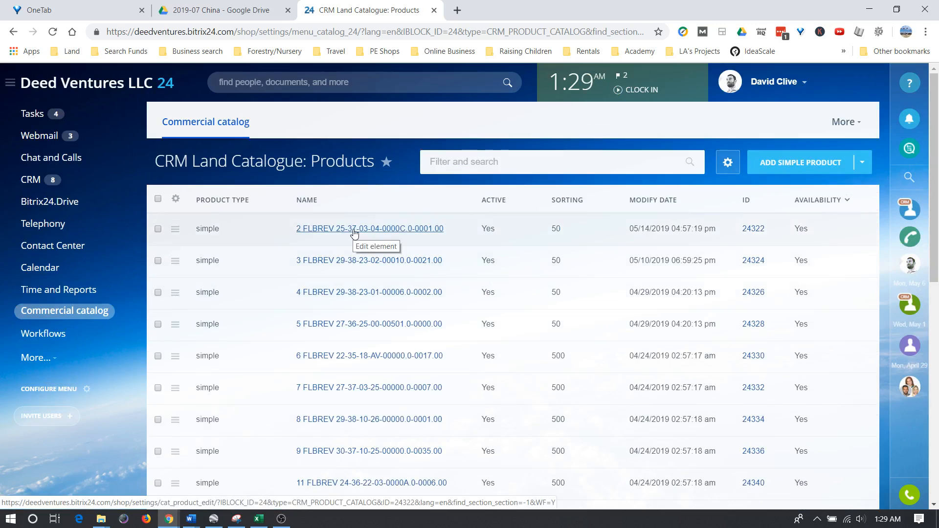
click(354, 233)
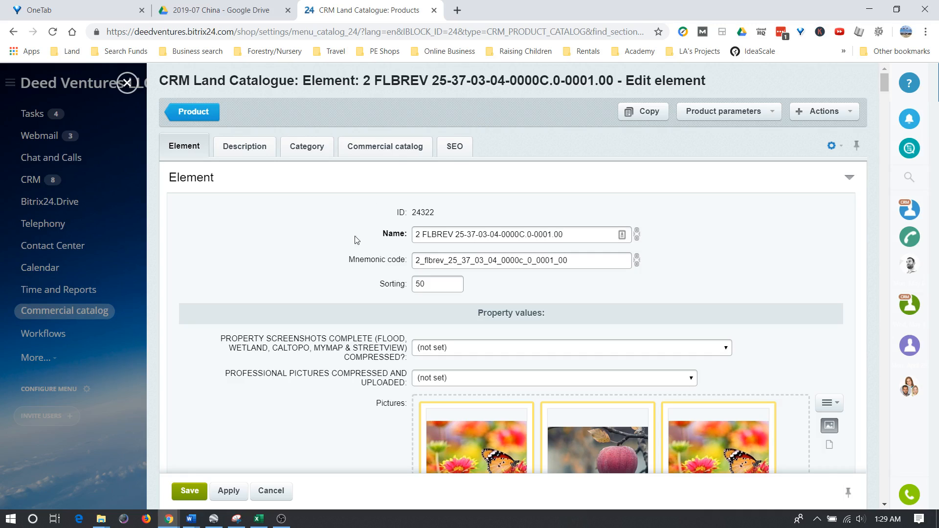
scroll(354, 236, down, 1)
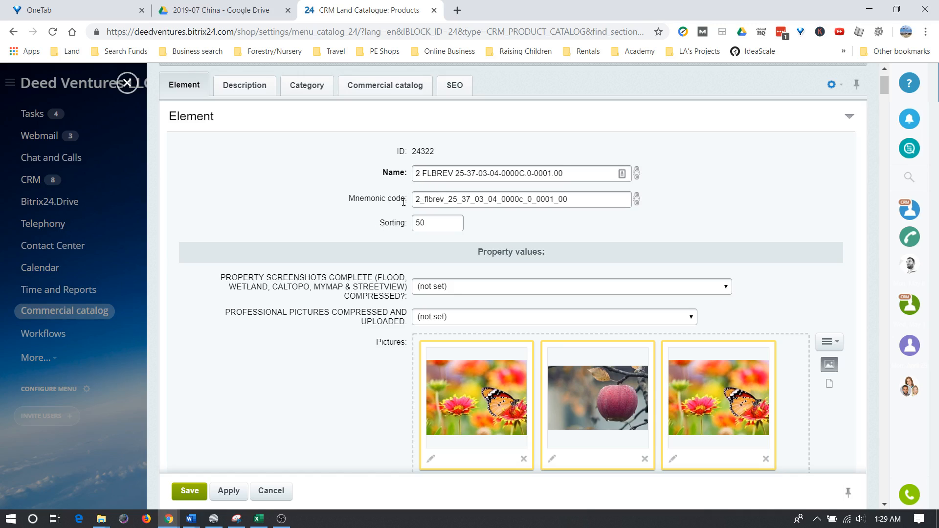
scroll(371, 208, down, 3)
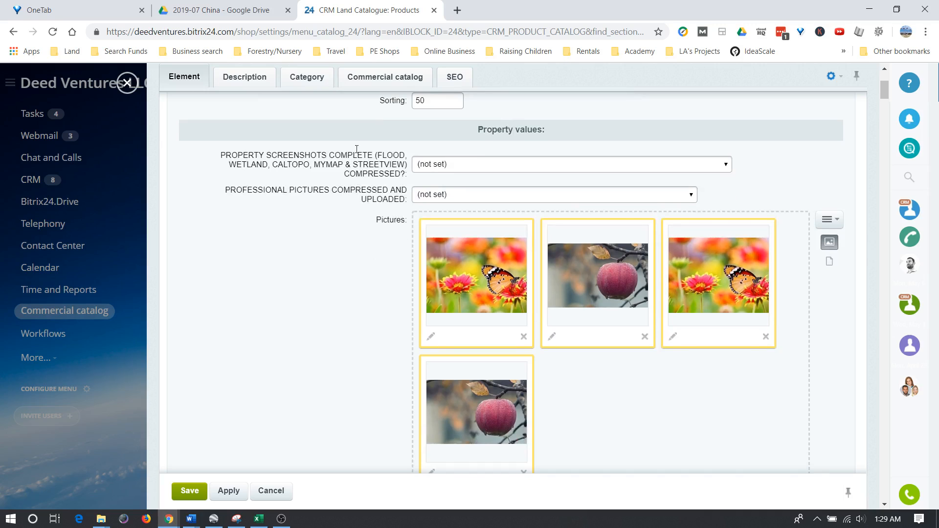
scroll(357, 149, up, 3)
scroll(342, 250, down, 1)
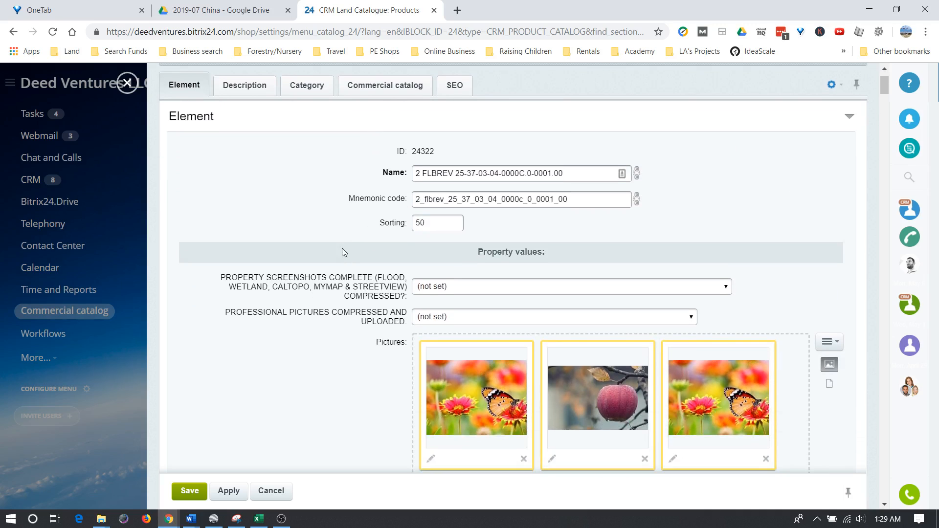
scroll(342, 248, down, 3)
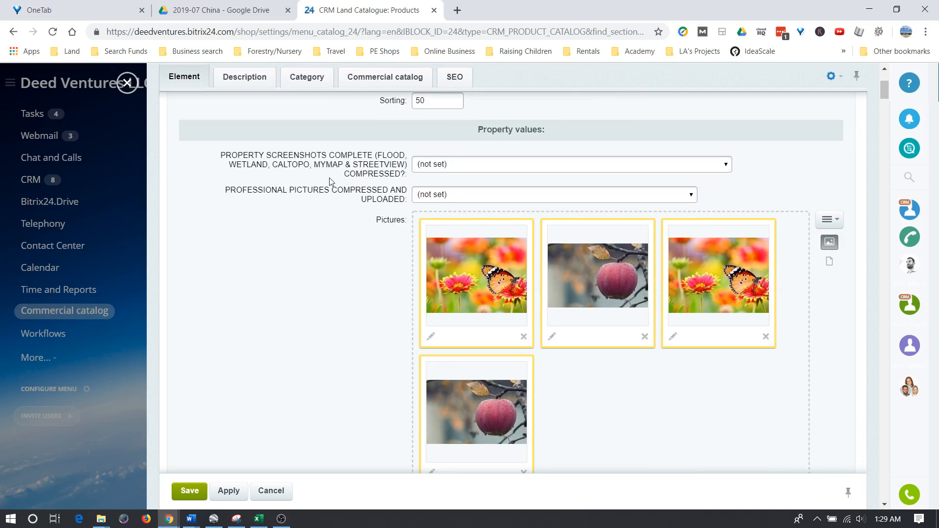
scroll(329, 181, down, 1)
scroll(328, 181, up, 1)
Review the available status options for the property screenshots and for the professional pictures.
click(484, 170)
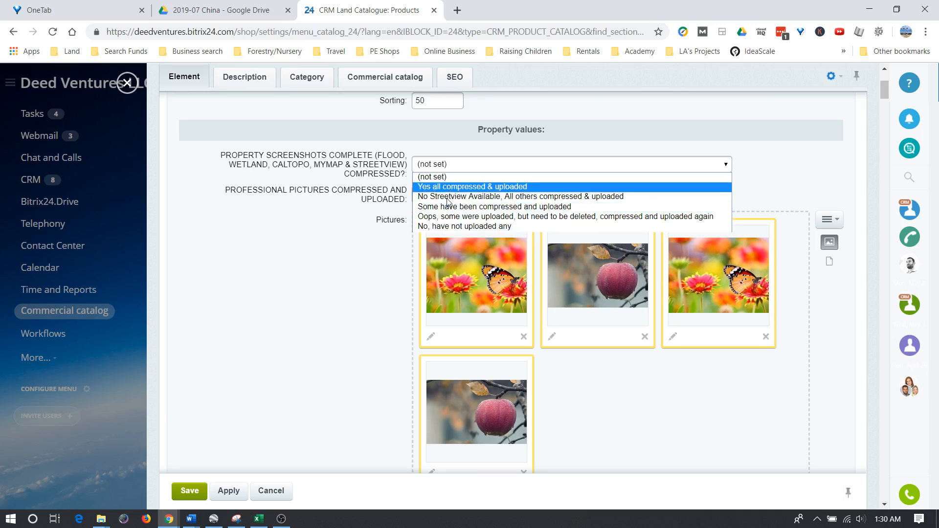
click(326, 226)
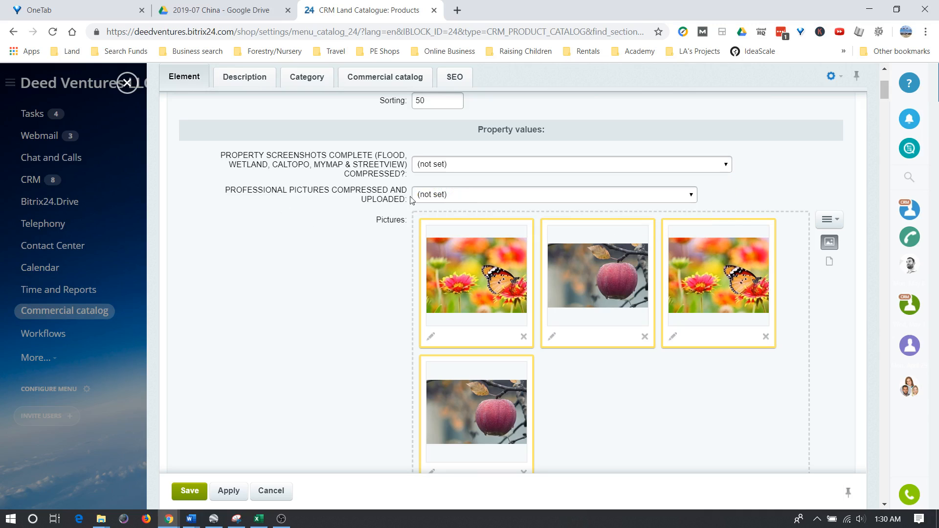
click(456, 197)
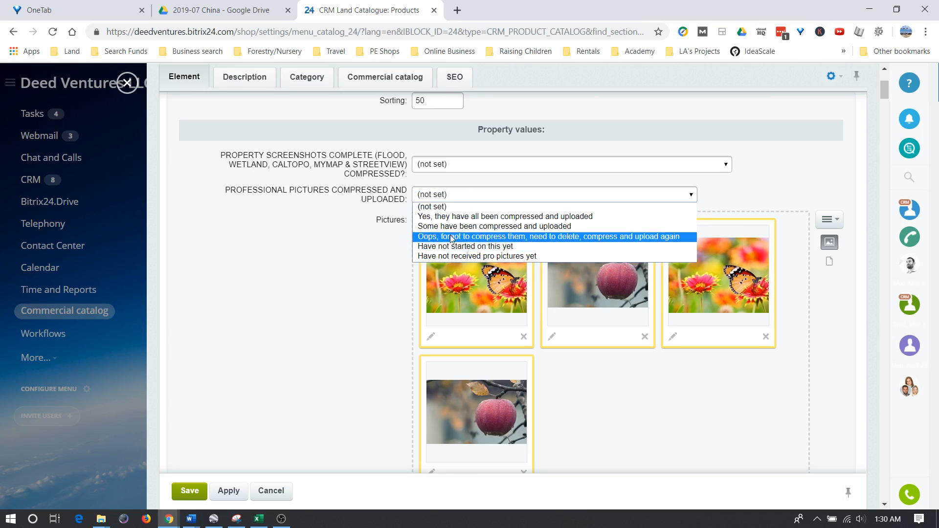
click(332, 229)
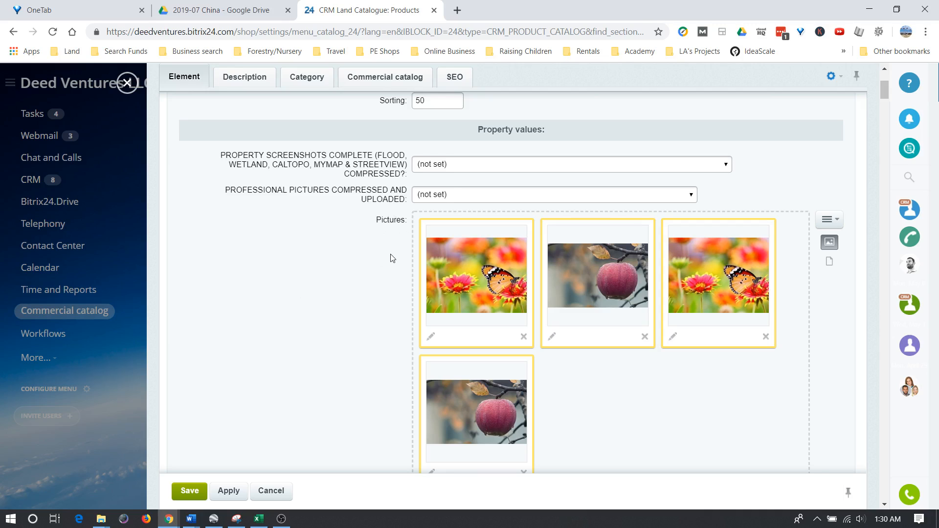
Examine the product's uploaded pictures and their file details.
scroll(390, 258, down, 4)
scroll(383, 262, up, 4)
scroll(636, 293, down, 3)
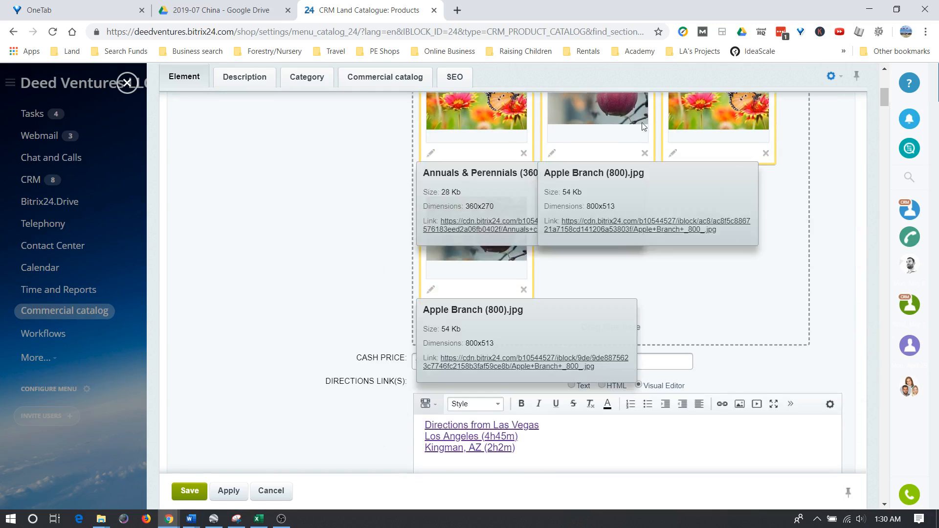
Locate the product's cash price and highlight its value for inspection.
scroll(332, 259, down, 3)
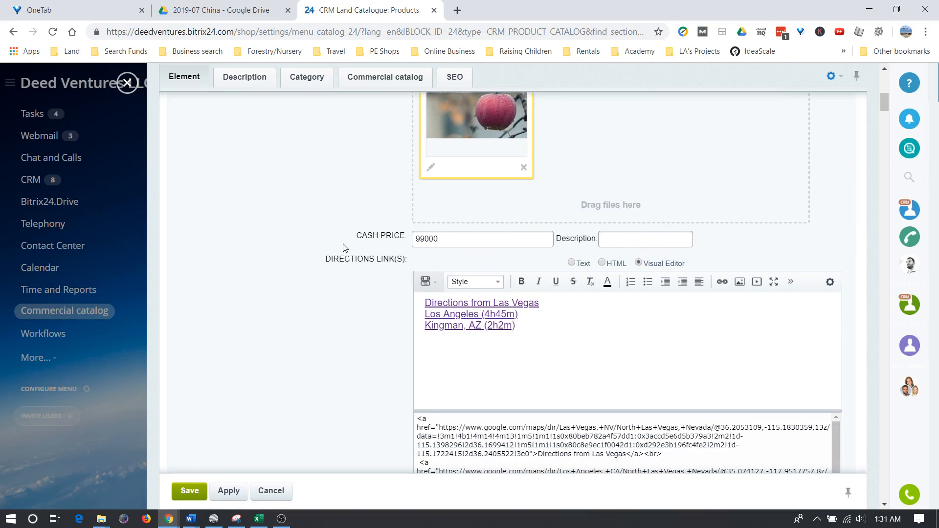
scroll(343, 247, down, 1)
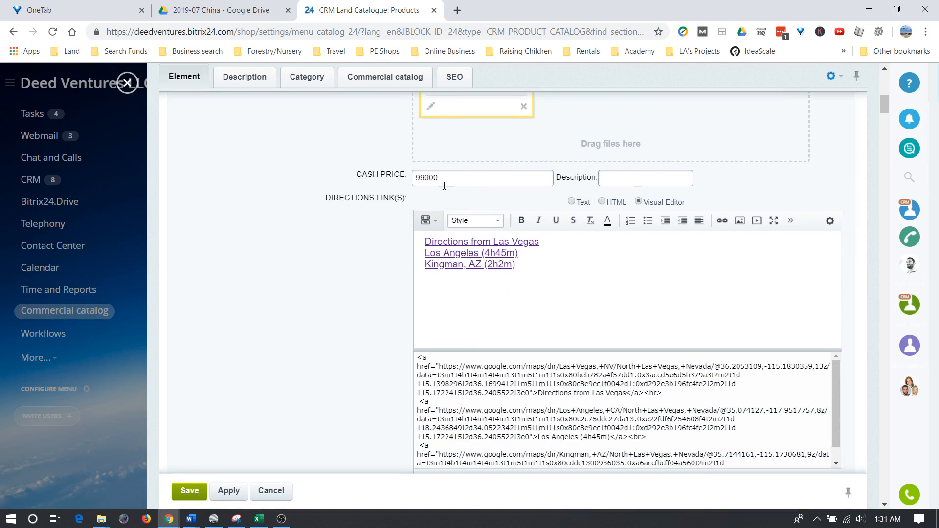
drag(454, 177, 409, 184)
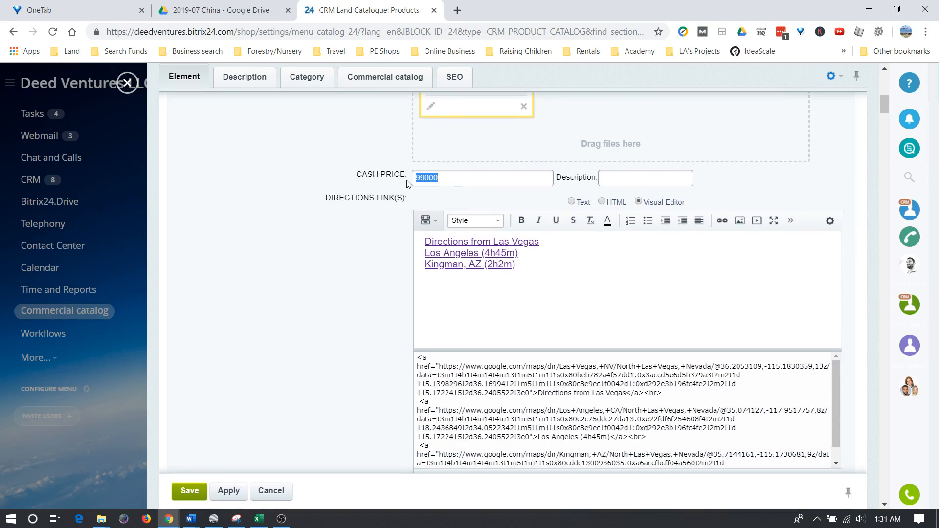
click(372, 186)
drag(447, 179, 414, 182)
click(385, 175)
Add a line reading Los Angeles below the Kingman, AZ link in the directions links and select its text.
scroll(353, 195, down, 1)
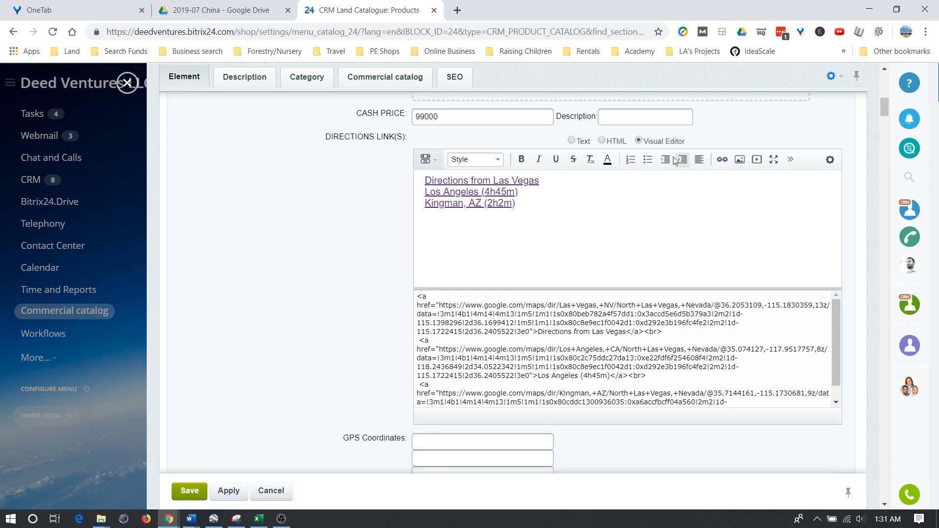
click(516, 204)
key(Return)
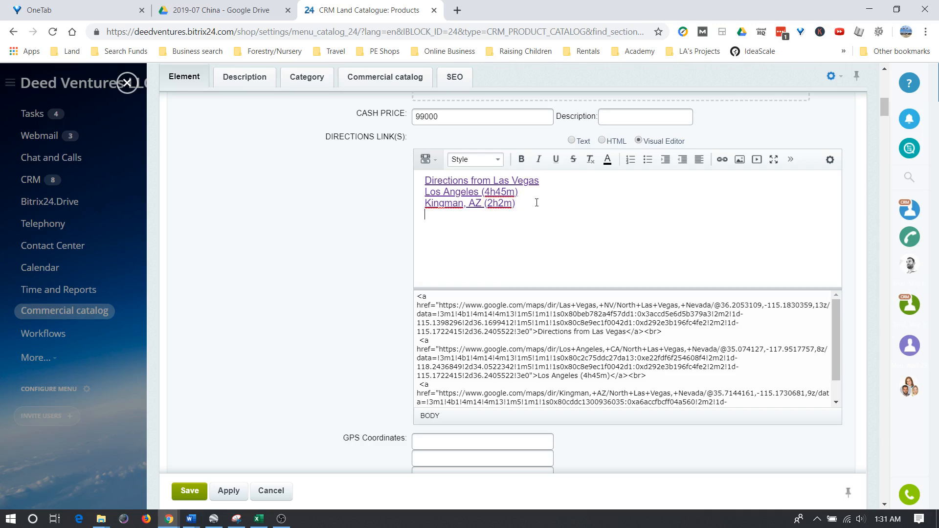
text(Los Angelse)
key(BackSpace)
key(BackSpace)
text(es)
key(shift+Left)
key(shift+Left)
key(shift+Left)
key(shift+Left)
key(shift+Left)
key(shift+Left)
key(shift+Left)
key(shift+Left)
key(shift+Left)
key(shift+Left)
key(shift+Left)
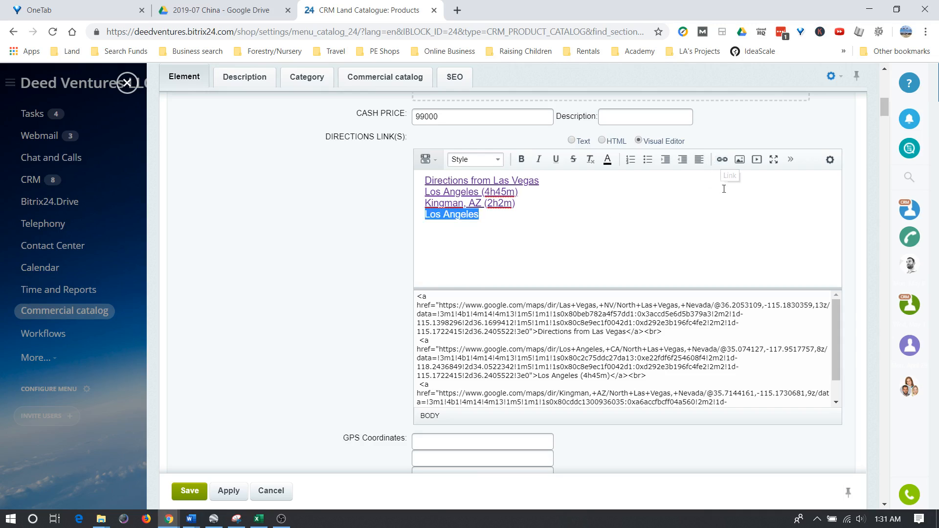
Try turning the selected Los Angeles text into a link to another site, cancel it, and delete the added text.
click(723, 160)
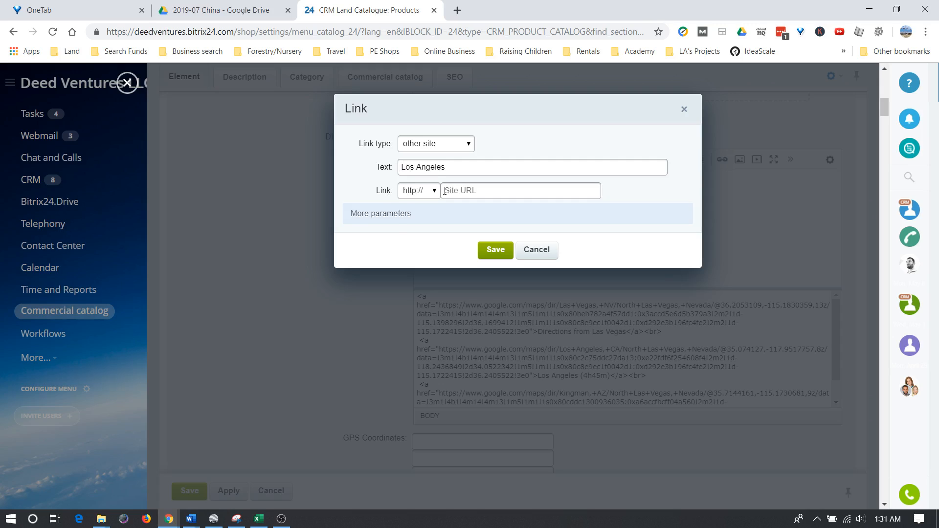
click(435, 190)
click(415, 234)
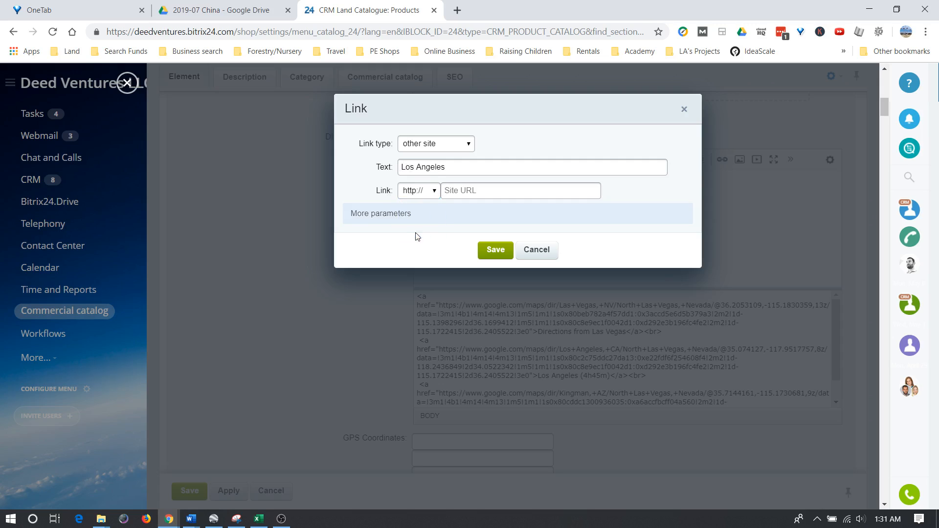
click(451, 191)
click(542, 256)
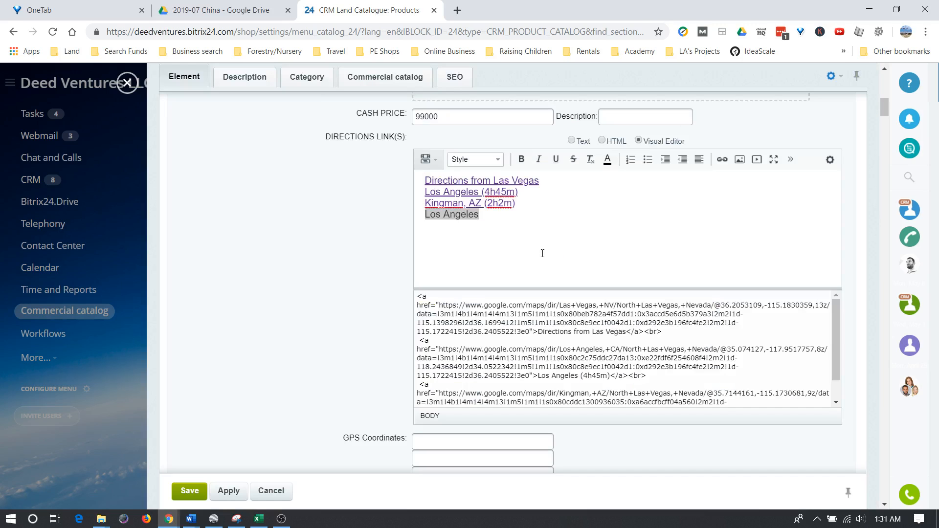
click(484, 222)
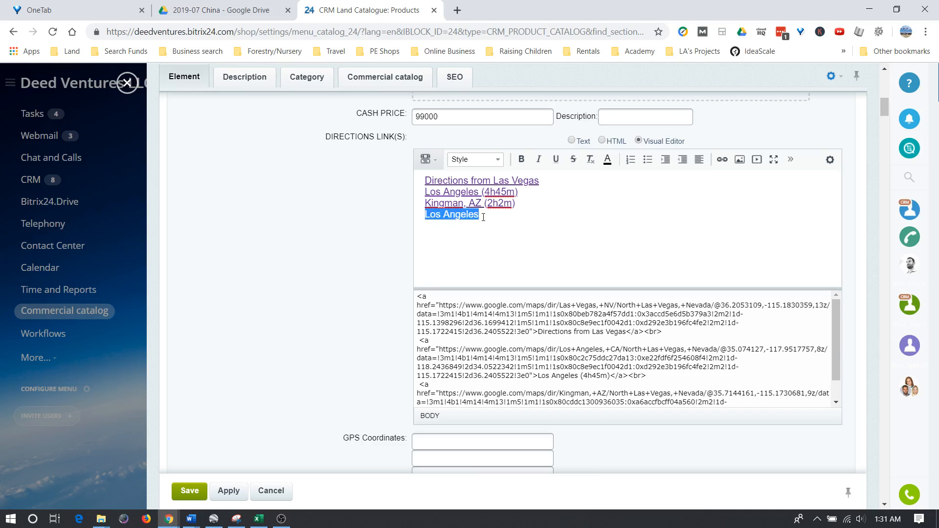
key(Delete)
Examine the HTML source of the Las Vegas directions link and the list of formatted directions links.
scroll(353, 237, down, 4)
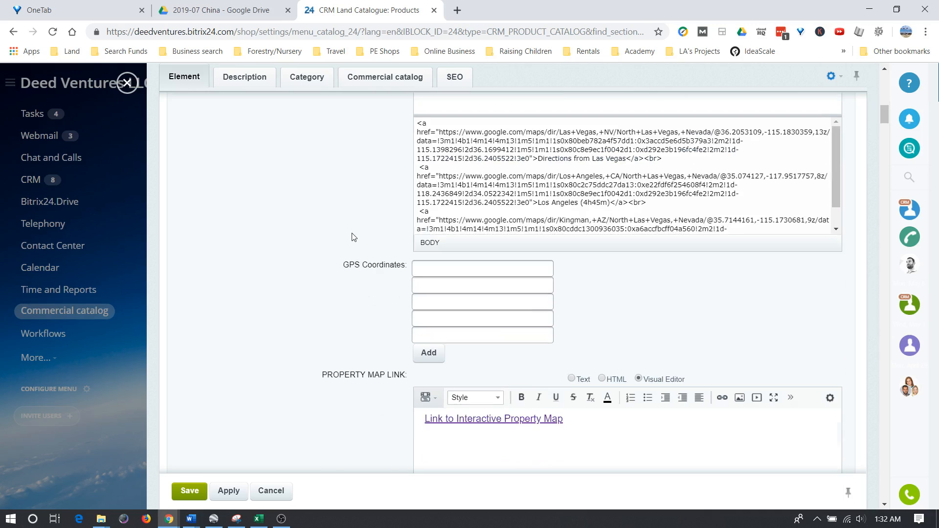
scroll(366, 235, down, 1)
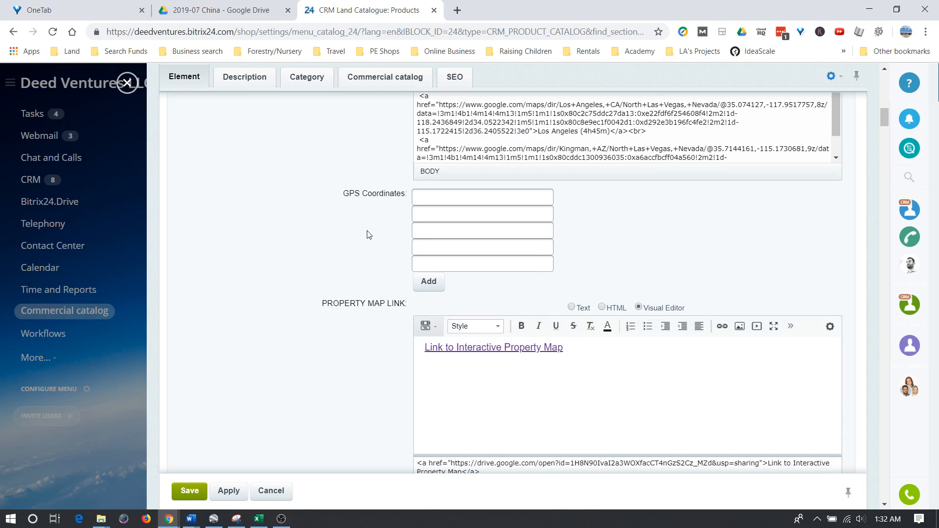
scroll(367, 235, up, 5)
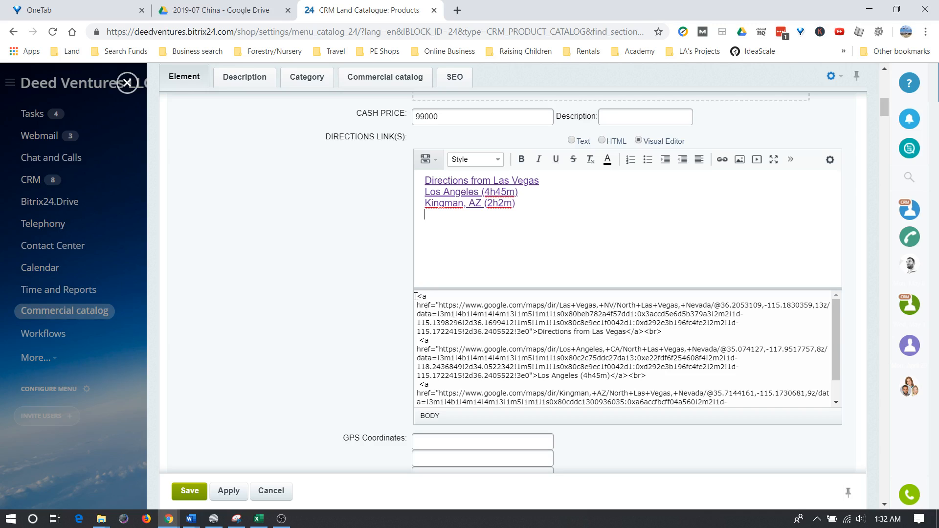
drag(415, 296, 649, 328)
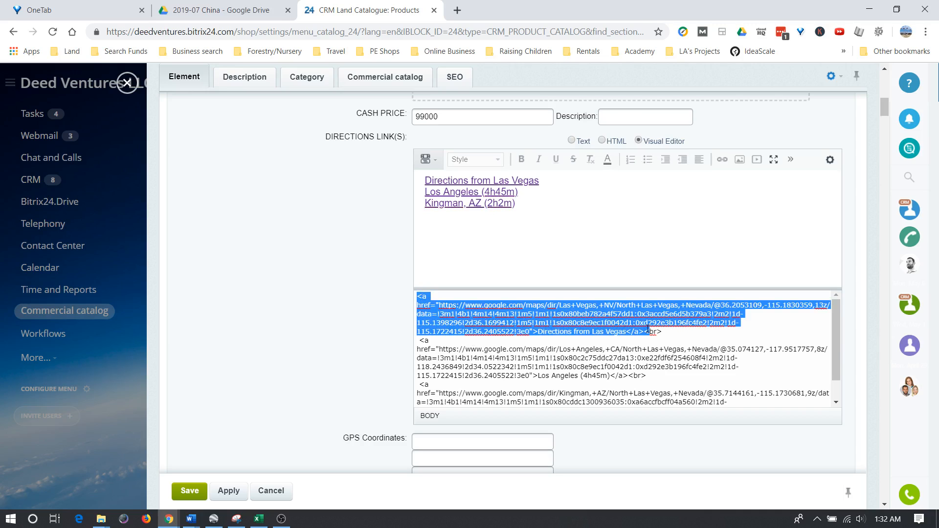
click(421, 182)
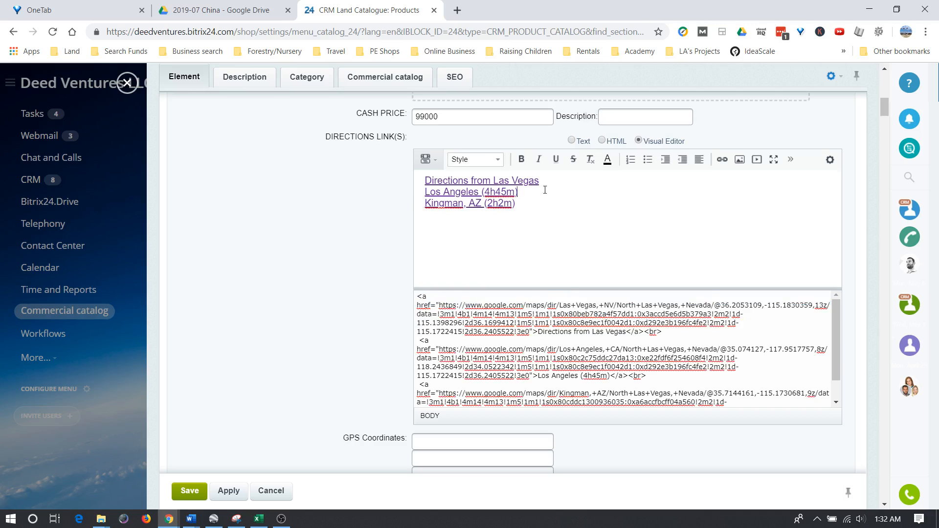
drag(422, 179, 497, 204)
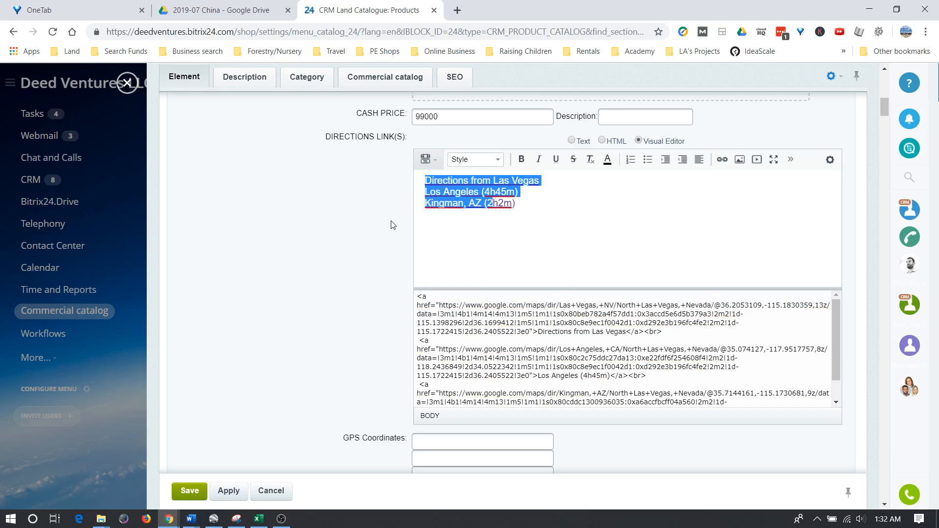
click(391, 222)
Examine the GPS coordinates fields and the Google Drive address behind the interactive property map link.
scroll(384, 224, down, 3)
scroll(383, 230, down, 2)
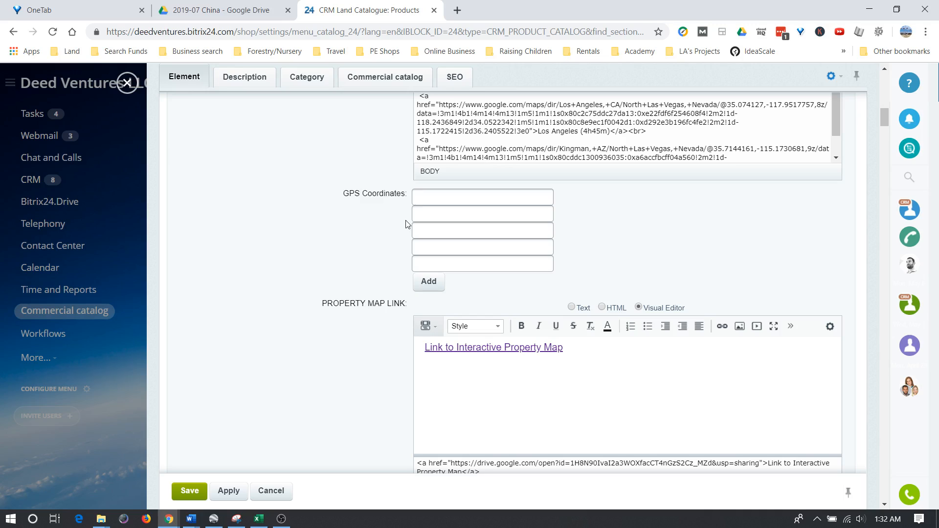
scroll(384, 258, down, 4)
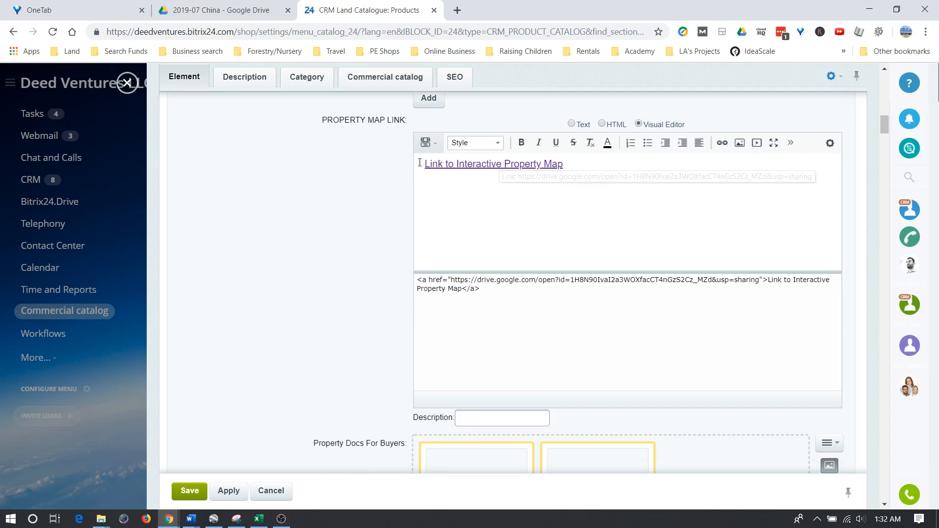
click(573, 163)
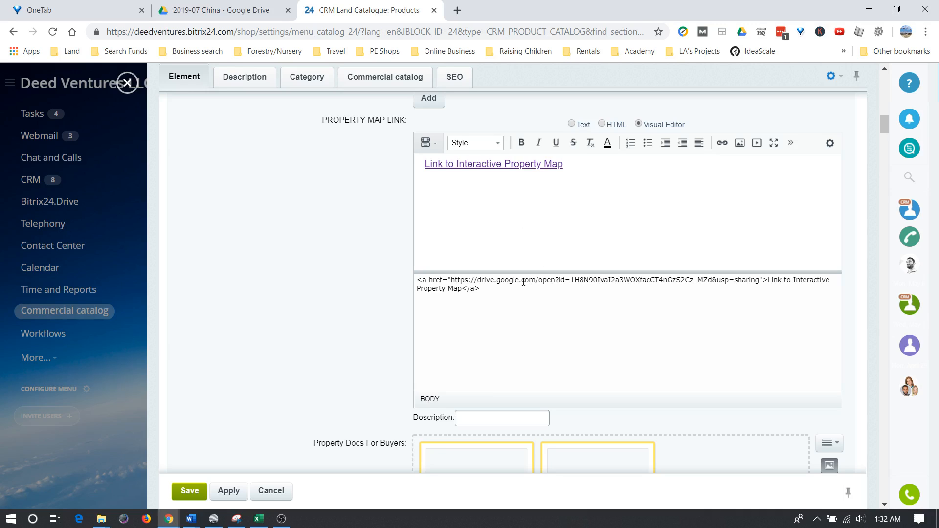
drag(452, 281, 760, 283)
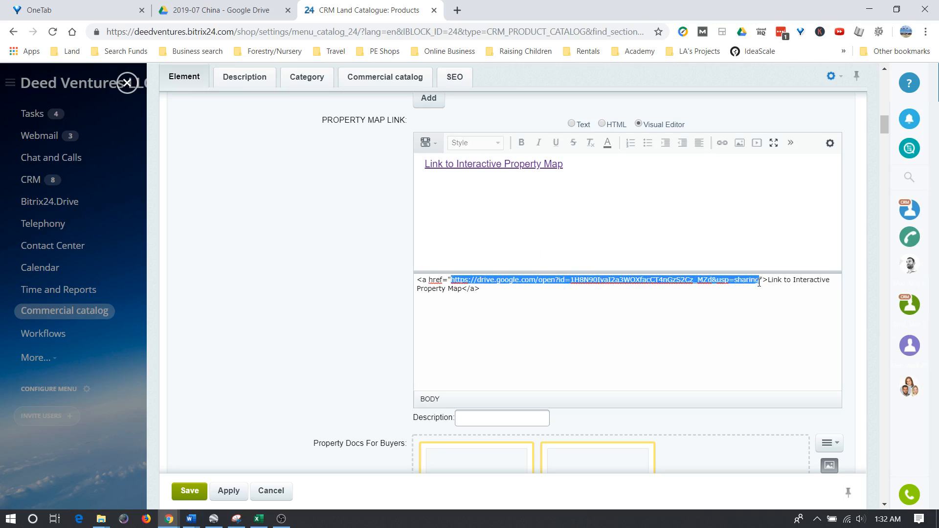
click(446, 211)
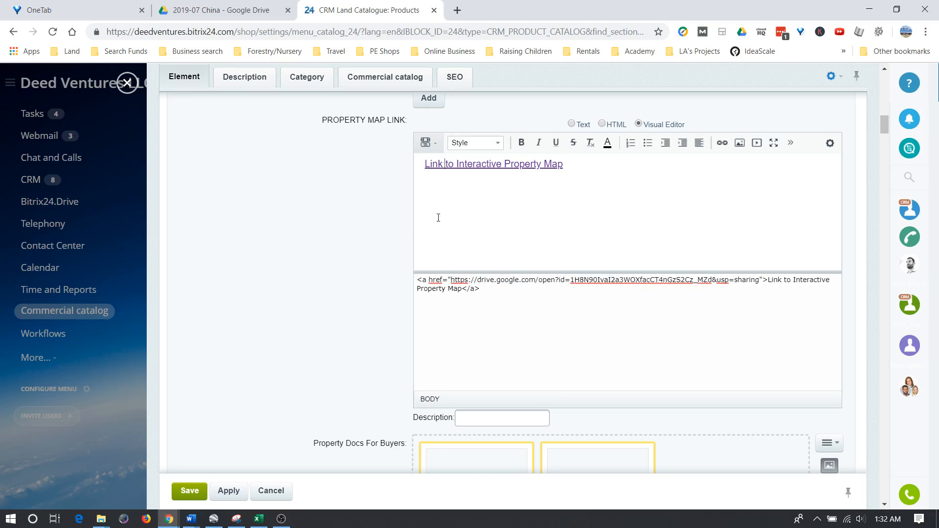
Review the PDF files attached under Property Docs For Buyers.
scroll(384, 243, down, 6)
scroll(374, 249, up, 6)
scroll(428, 319, down, 5)
scroll(331, 312, up, 4)
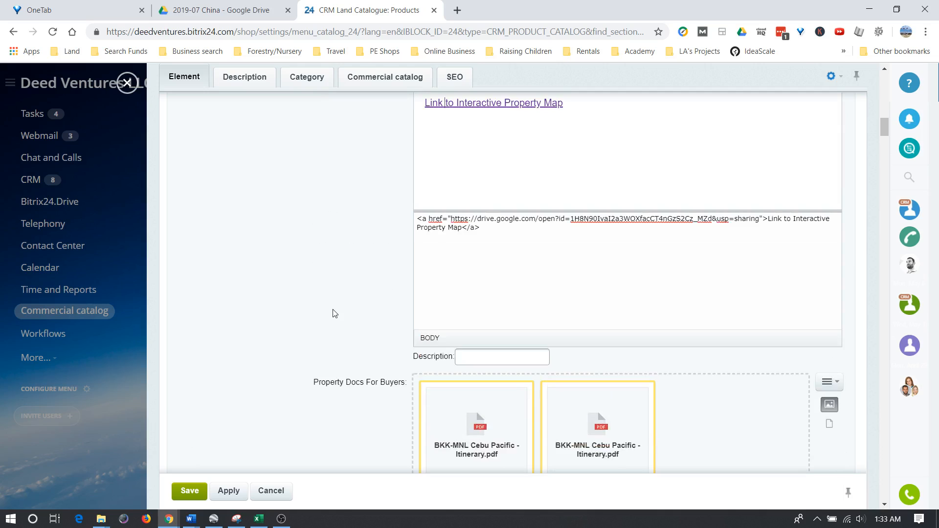
scroll(334, 313, up, 4)
scroll(334, 312, down, 6)
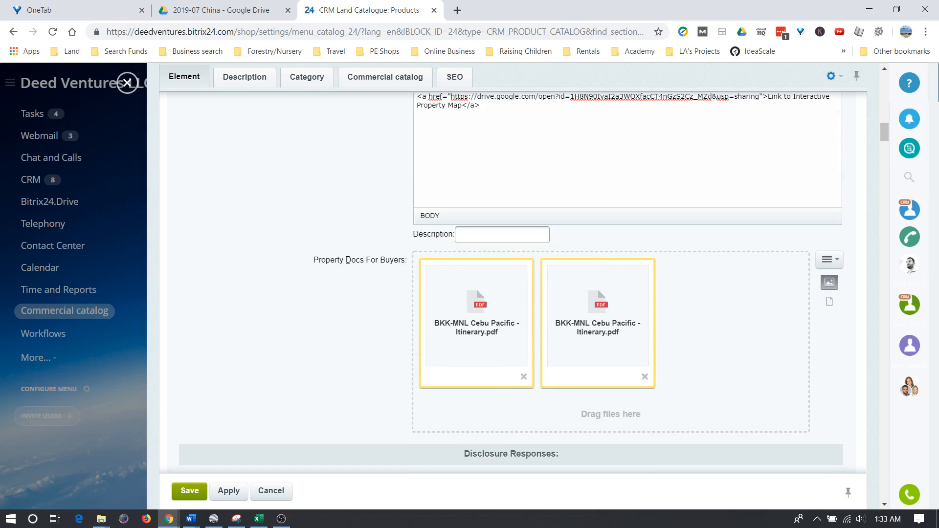
scroll(430, 250, down, 1)
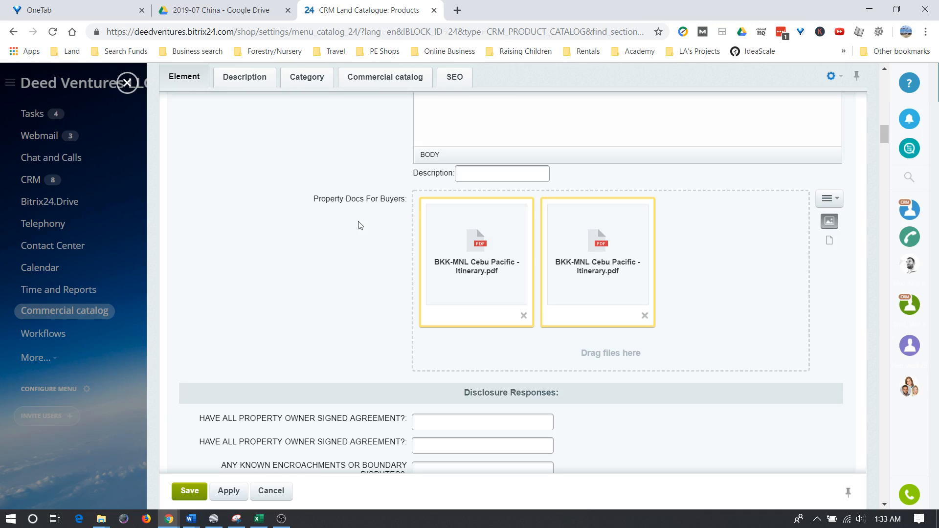
mouse_move(534, 299)
scroll(362, 274, down, 1)
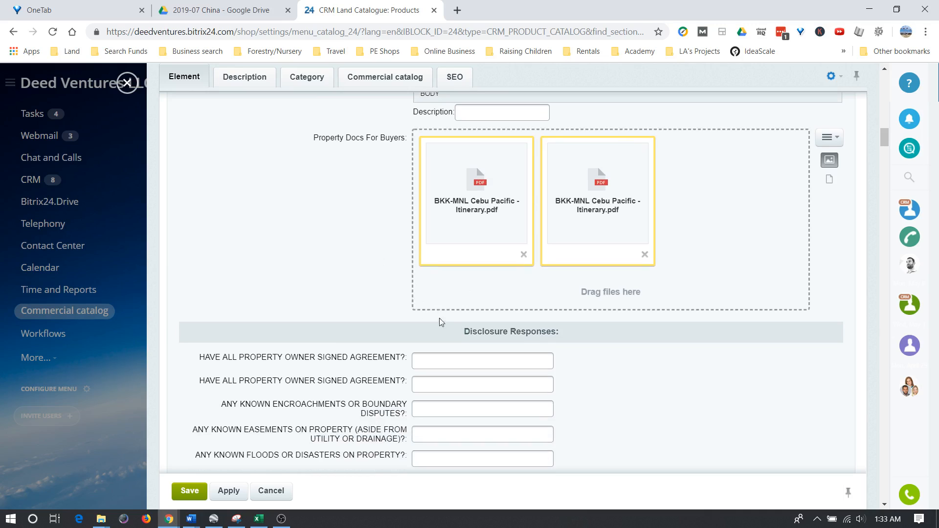
Skim the full list of questions in the Disclosure Responses section.
scroll(355, 293, down, 1)
scroll(355, 294, down, 5)
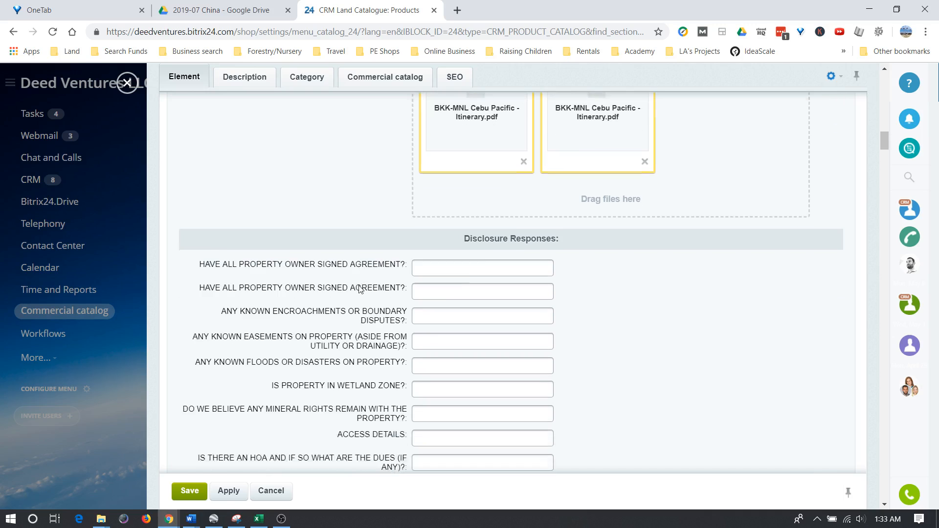
scroll(362, 284, down, 2)
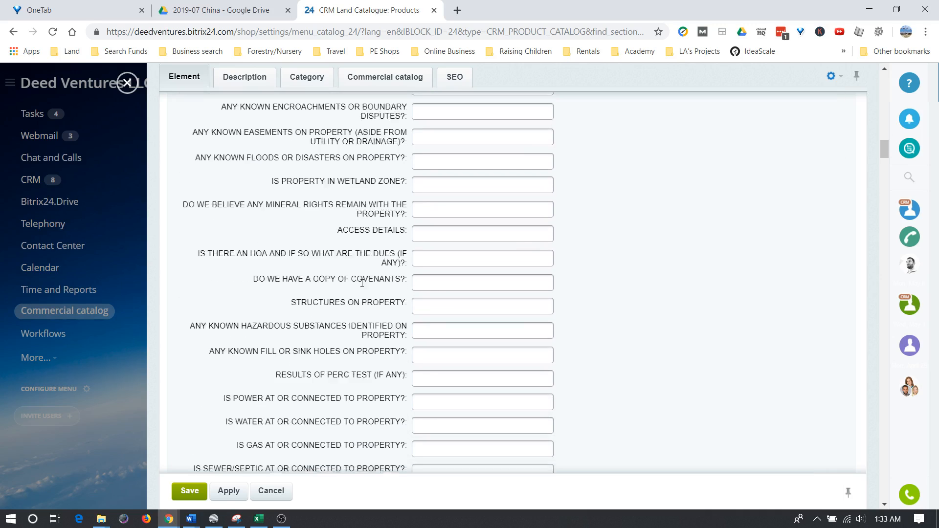
scroll(362, 283, down, 7)
scroll(370, 287, up, 5)
scroll(371, 287, up, 10)
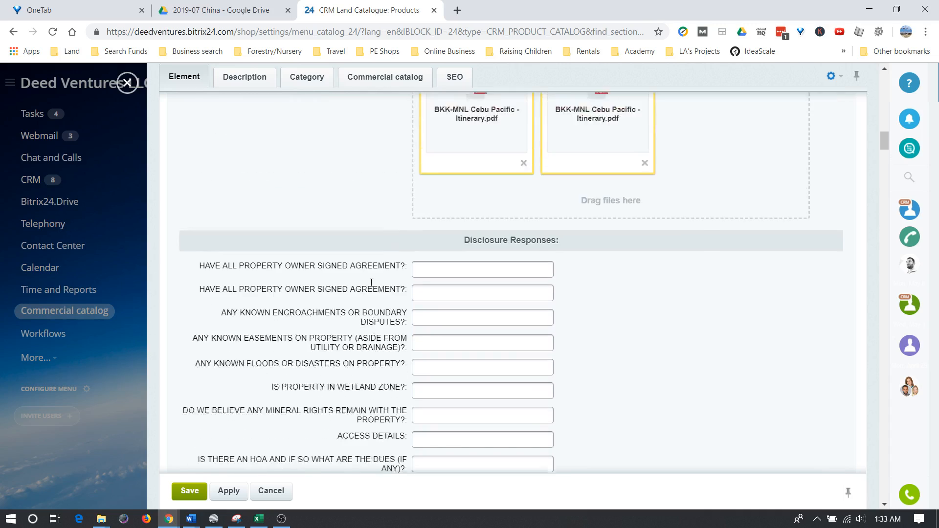
Go over the product's fields again from its name and property values down to the Disclosure Responses section.
scroll(363, 293, up, 5)
scroll(364, 293, up, 10)
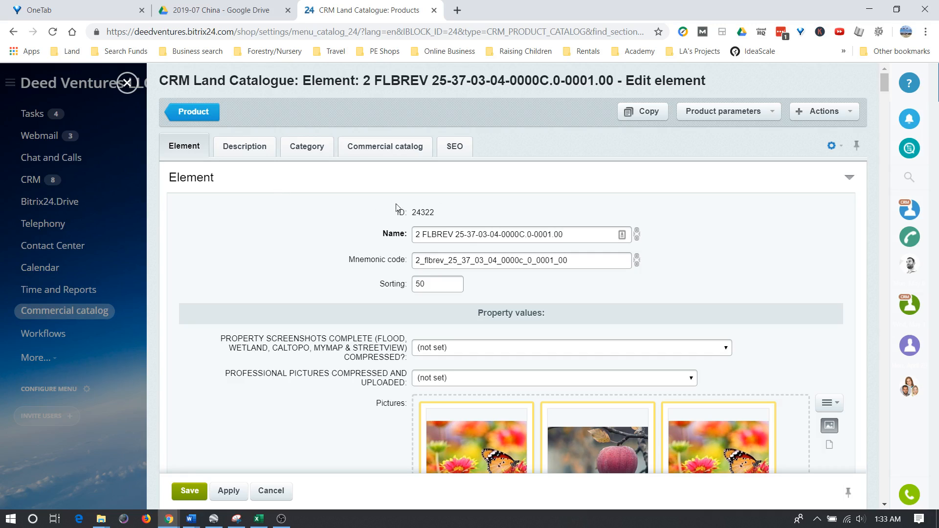
scroll(477, 249, down, 1)
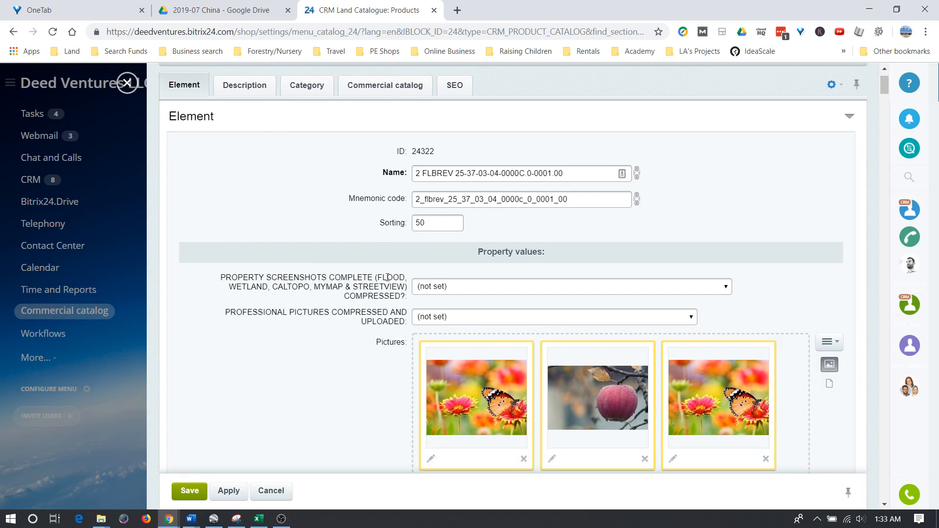
scroll(377, 283, down, 10)
scroll(376, 285, down, 10)
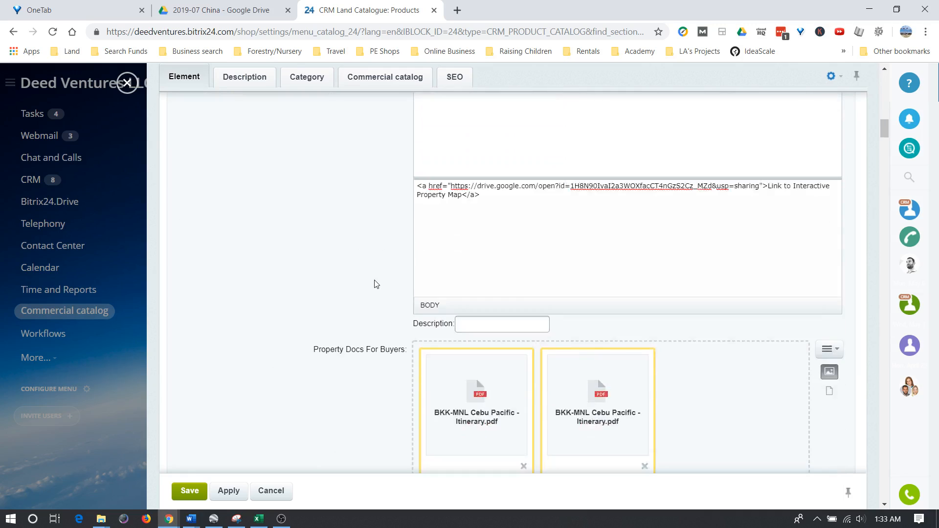
scroll(369, 279, down, 2)
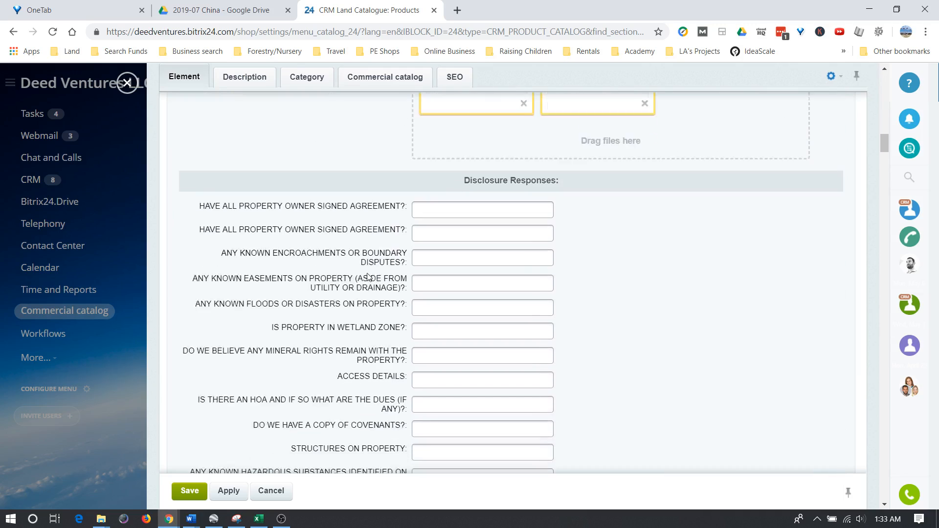
Highlight the Disclosure Responses heading and read through its questions from the owner agreement to the HOA dues.
drag(466, 148, 562, 152)
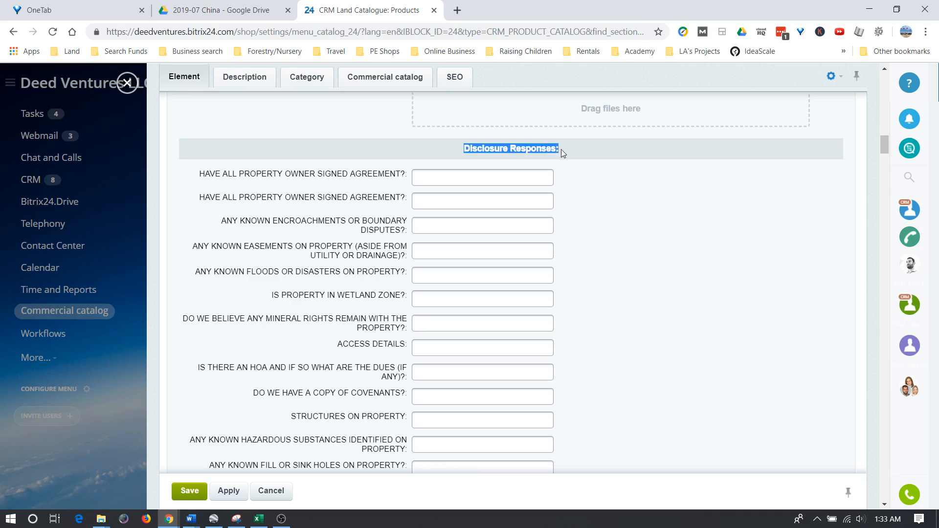
click(271, 173)
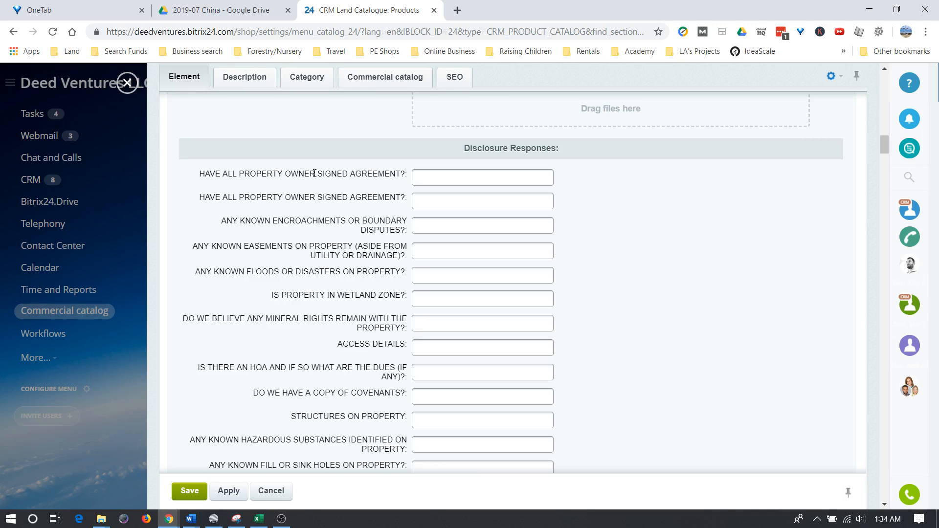
scroll(361, 175, down, 1)
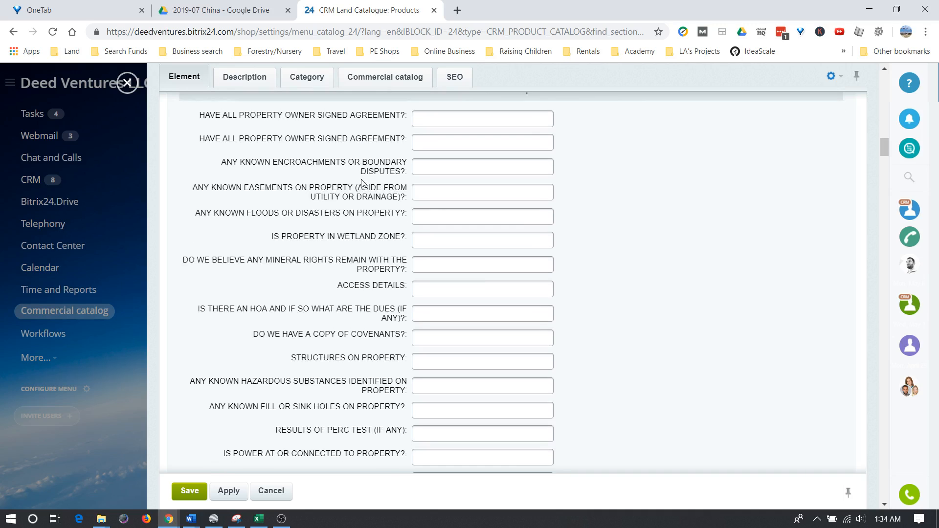
scroll(385, 213, up, 2)
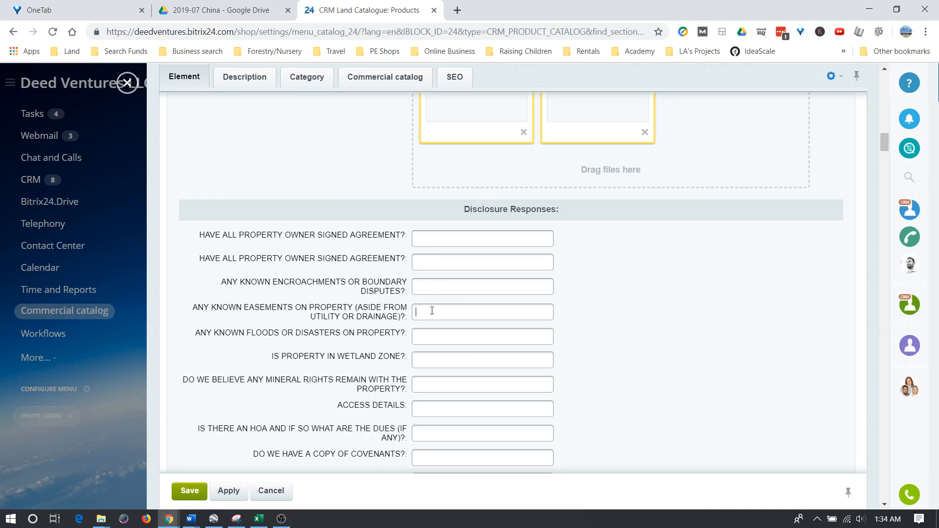
scroll(432, 311, down, 1)
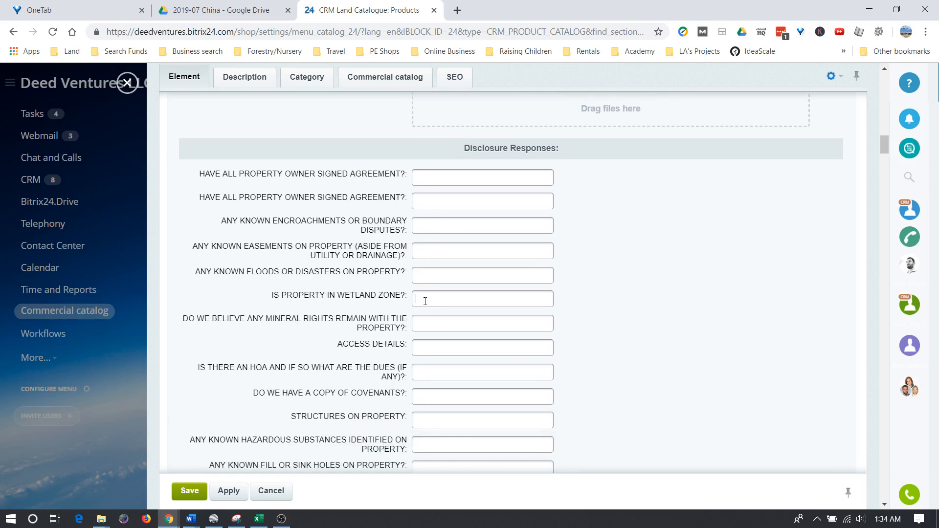
scroll(424, 290, down, 1)
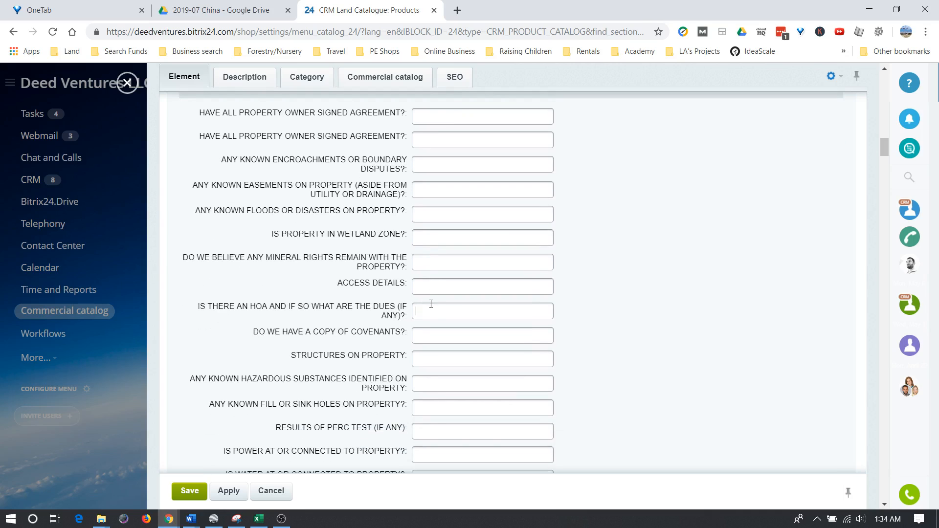
Read the remaining Disclosure Responses questions, from the HOA dues and covenants through utilities to road maintenance and current lease.
scroll(431, 303, down, 2)
click(431, 216)
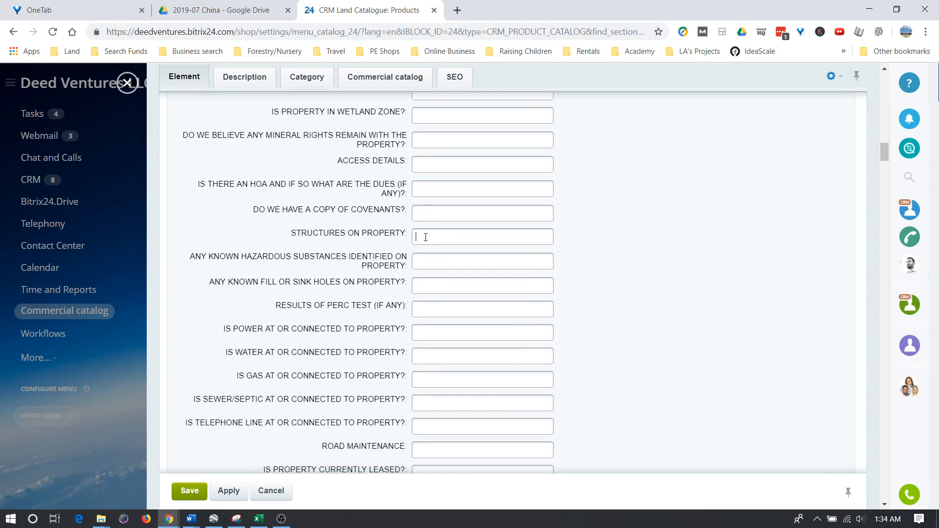
scroll(425, 260, down, 1)
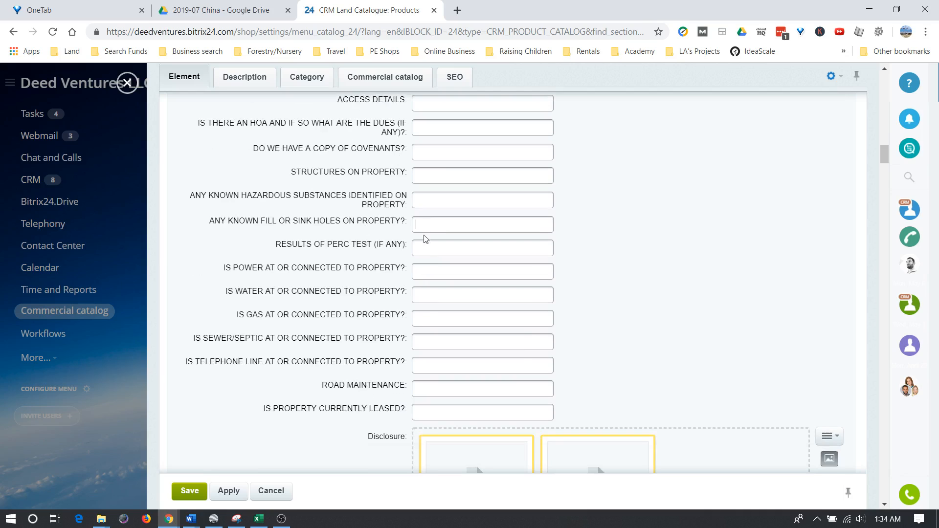
click(425, 254)
scroll(424, 270, down, 1)
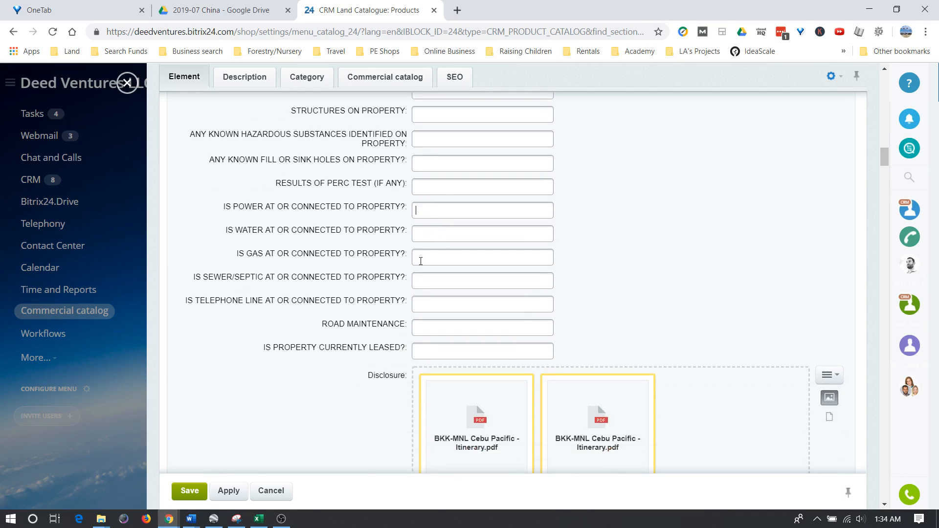
scroll(424, 277, up, 6)
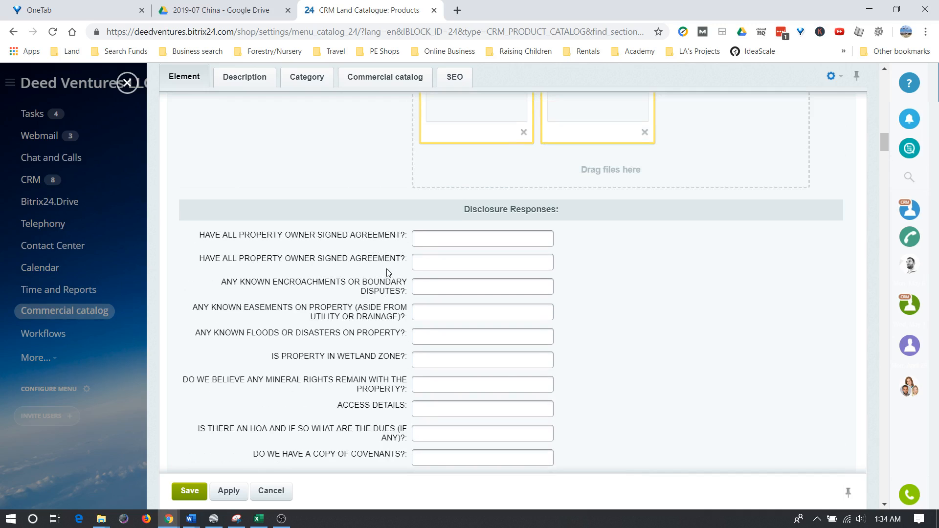
scroll(395, 267, down, 2)
scroll(395, 267, down, 3)
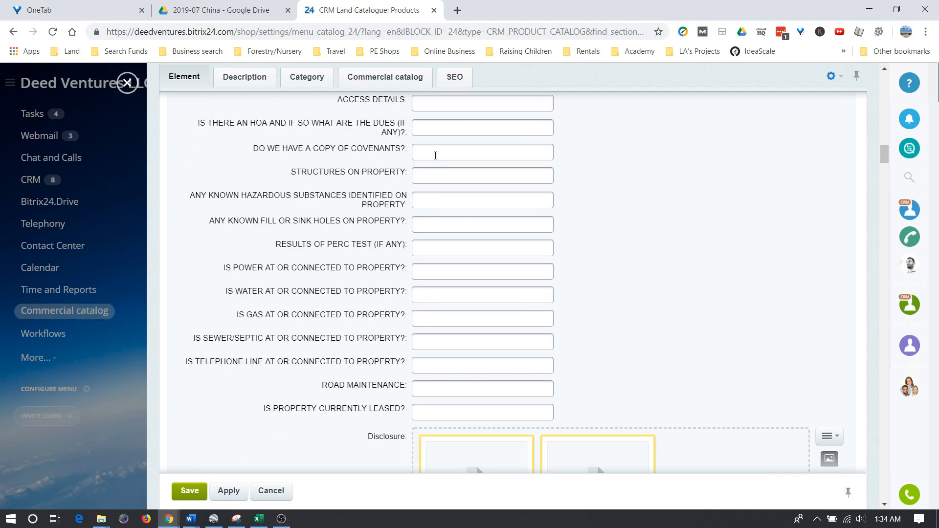
scroll(433, 171, down, 2)
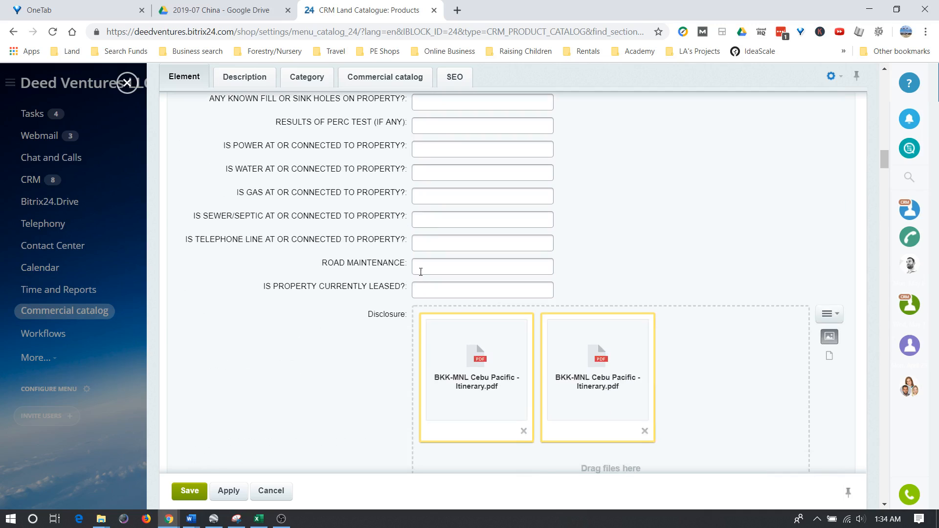
Examine the PDF files attached under Disclosure and compare them with the disclosure questions above.
scroll(375, 272, down, 4)
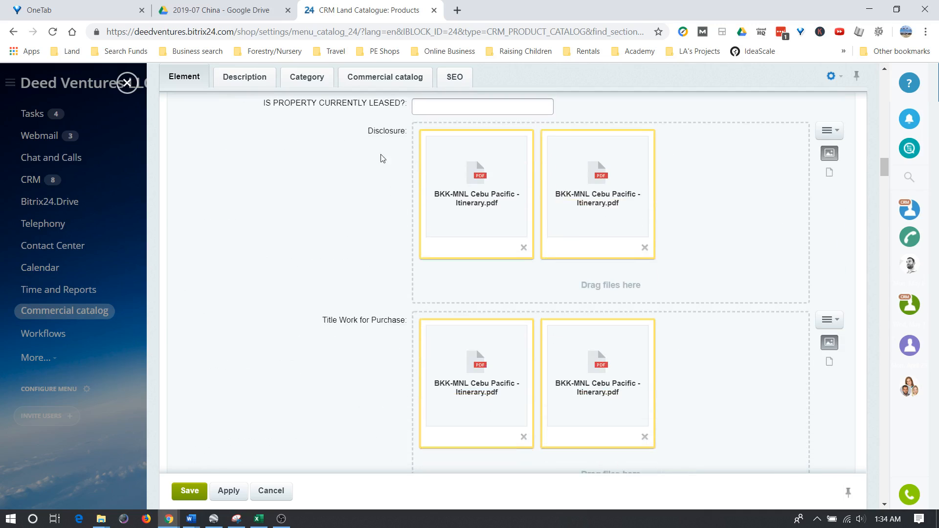
mouse_move(643, 214)
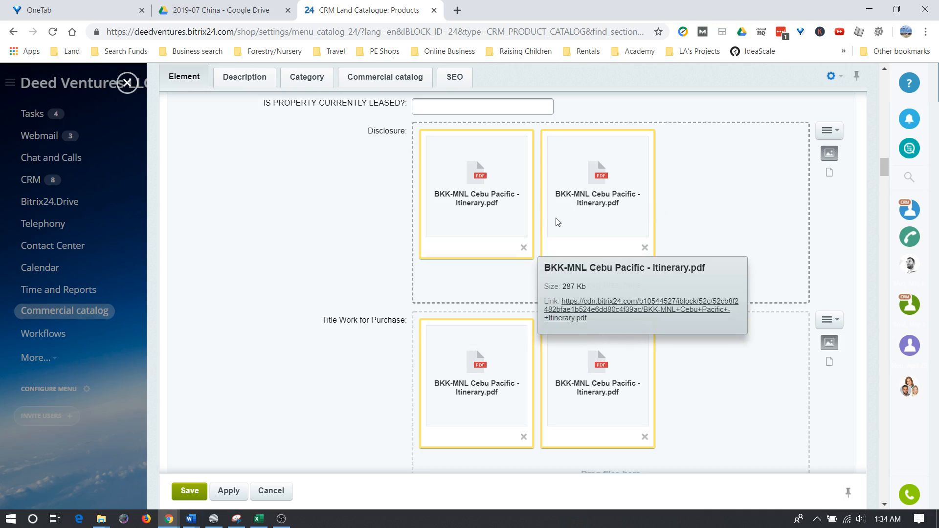
mouse_move(465, 216)
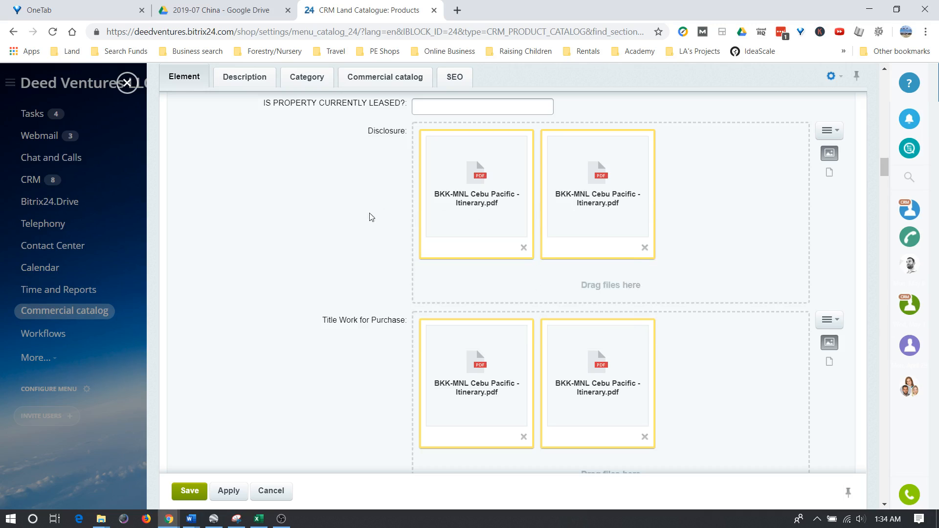
scroll(357, 252, up, 10)
scroll(367, 279, down, 9)
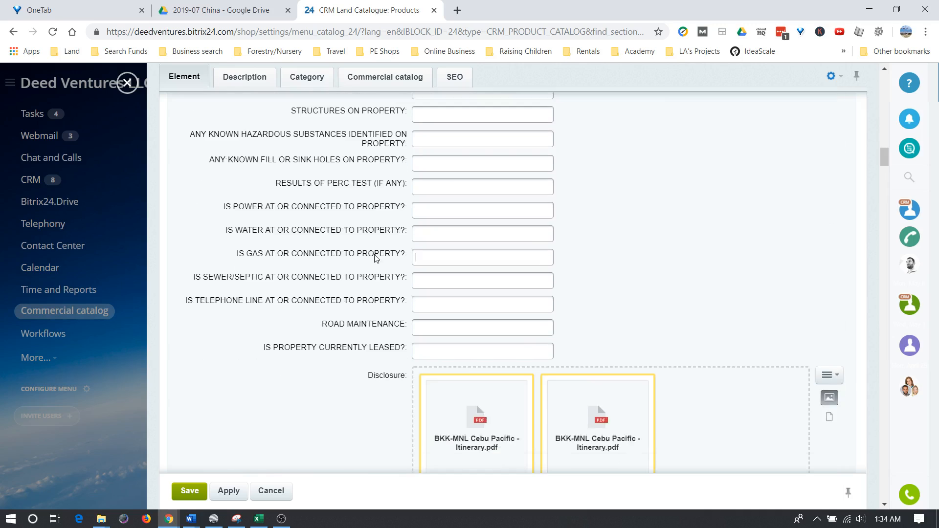
mouse_move(464, 264)
Highlight the Title Work for Purchase, Title work for sale and Docs for investors labels while reviewing their attached files.
scroll(382, 259, down, 5)
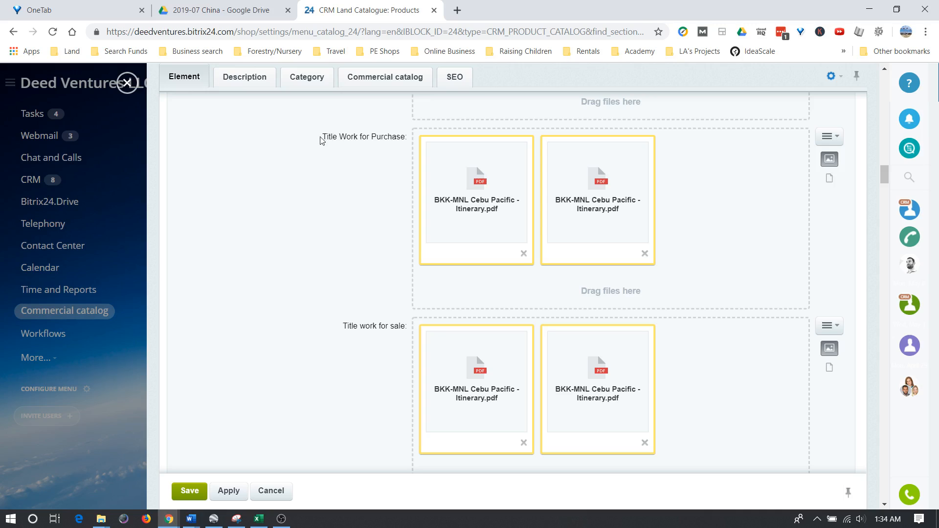
drag(321, 139, 401, 138)
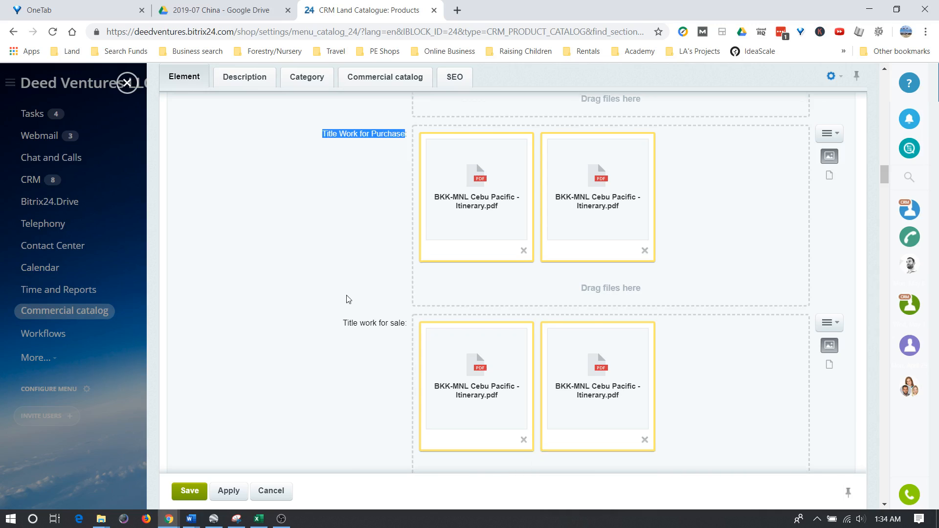
scroll(332, 213, down, 3)
drag(344, 203, 395, 207)
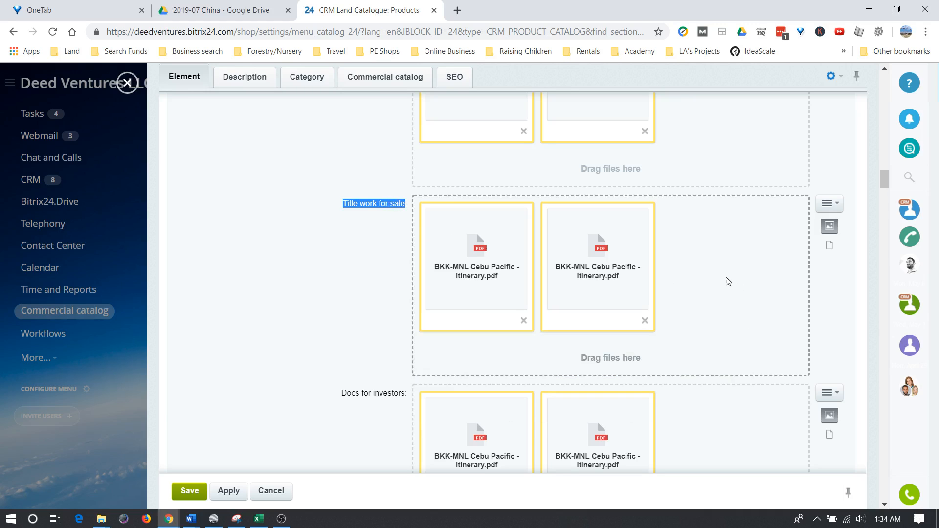
scroll(631, 318, down, 3)
drag(342, 216, 410, 216)
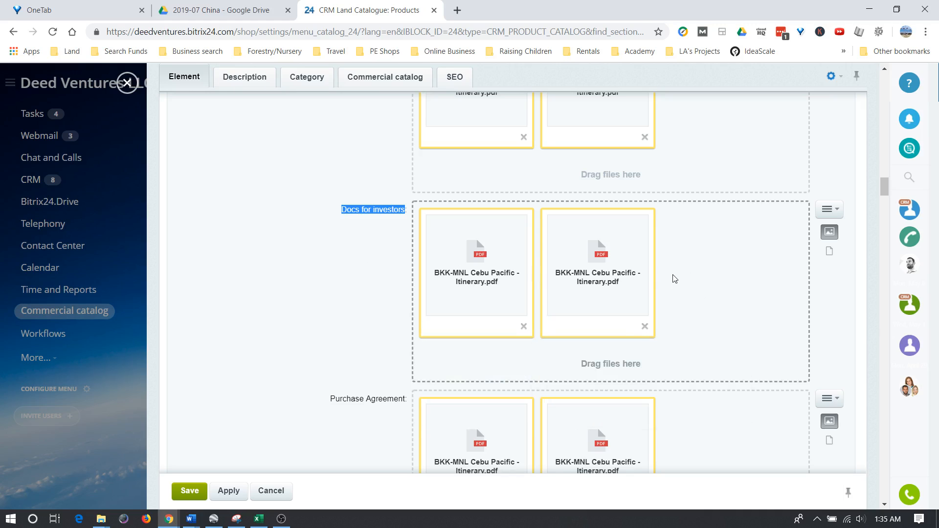
Review the Purchase Agreement files and the Down Payment and Monthly Payment fields below them.
scroll(387, 207, down, 3)
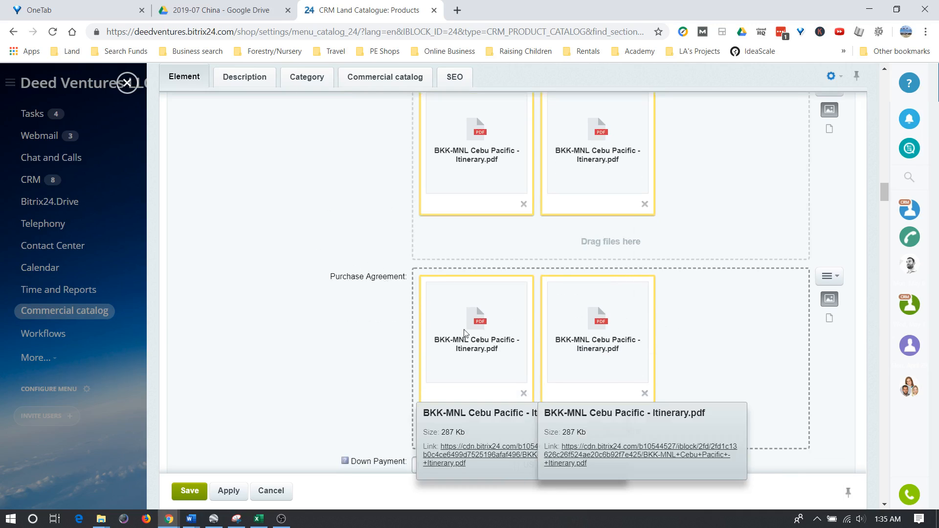
scroll(397, 346, down, 4)
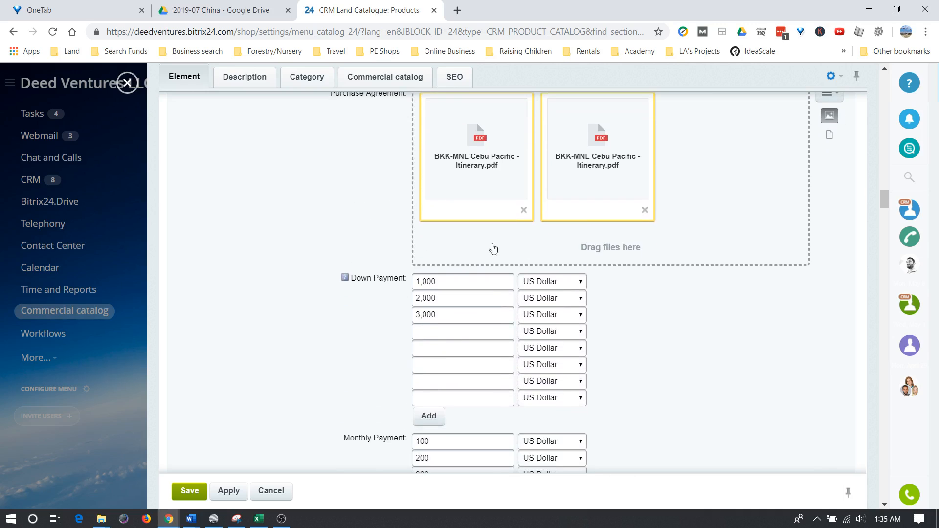
scroll(408, 227, down, 1)
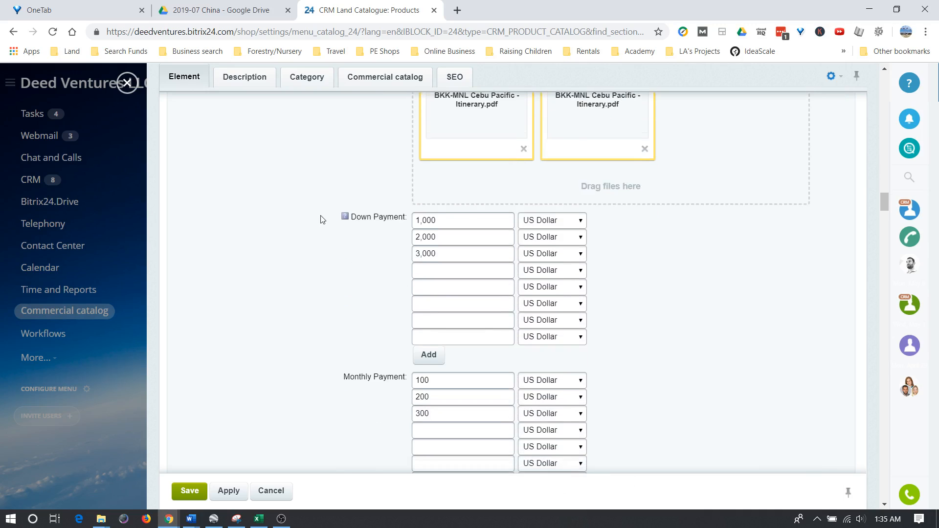
scroll(343, 172, down, 2)
scroll(344, 196, up, 2)
Return to the product's cash price and highlight the CASH PRICE label.
scroll(310, 221, up, 15)
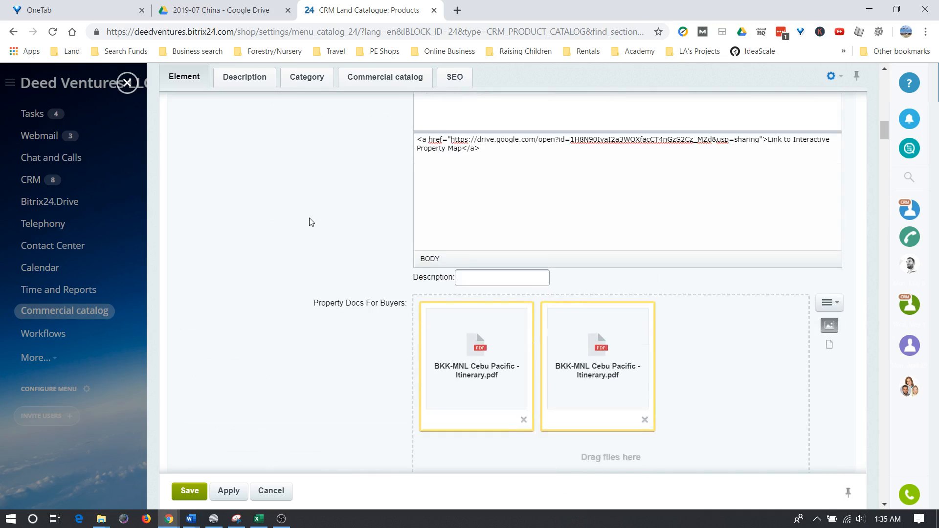
scroll(318, 224, up, 15)
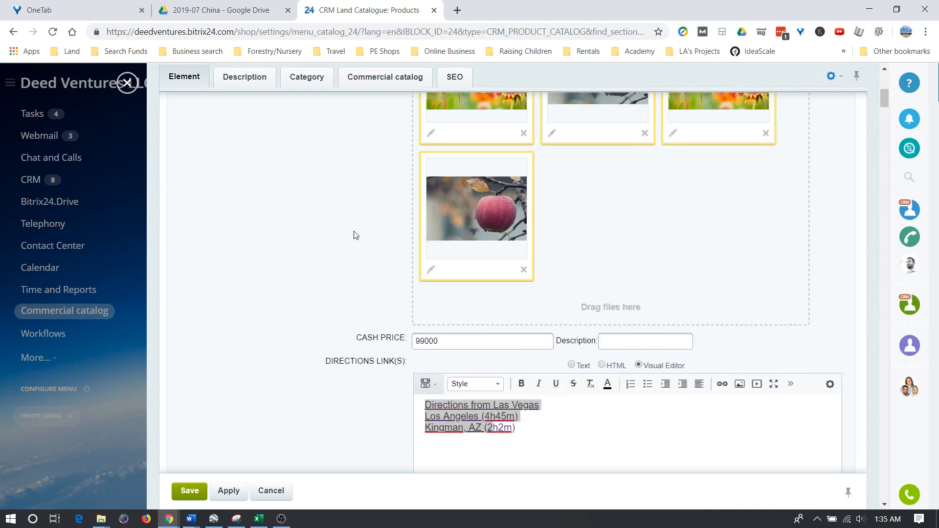
drag(365, 355, 409, 362)
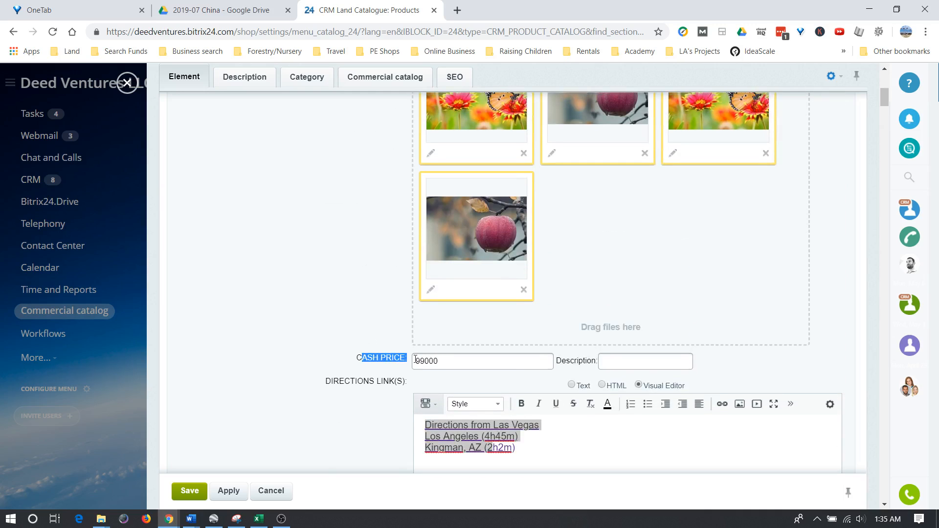
Highlight the Down Payment, Monthly Payment and Payment Term (# of Months) labels among the product's financing fields.
scroll(321, 311, down, 20)
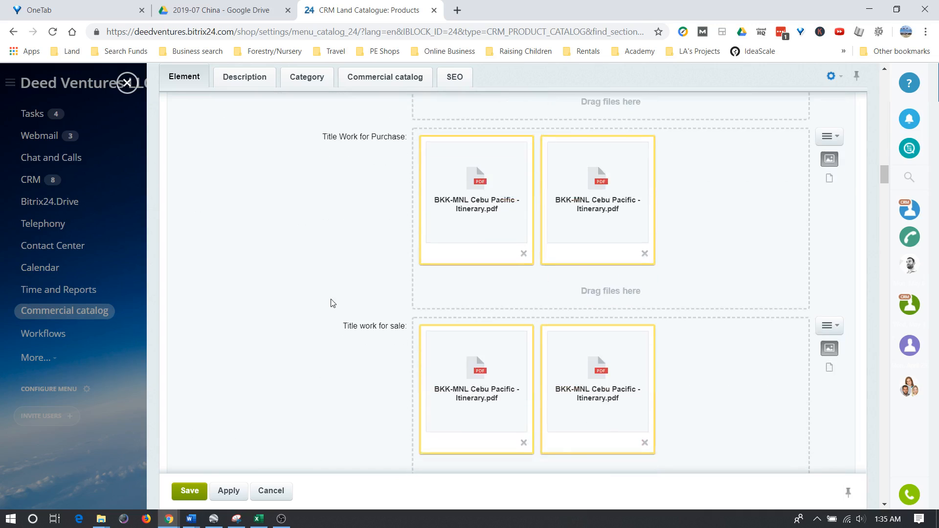
scroll(331, 303, down, 15)
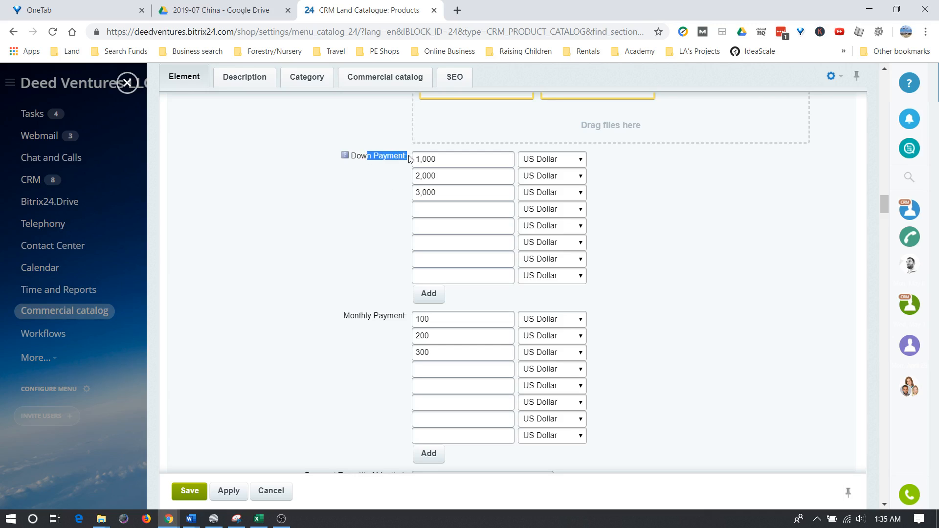
drag(366, 315, 404, 315)
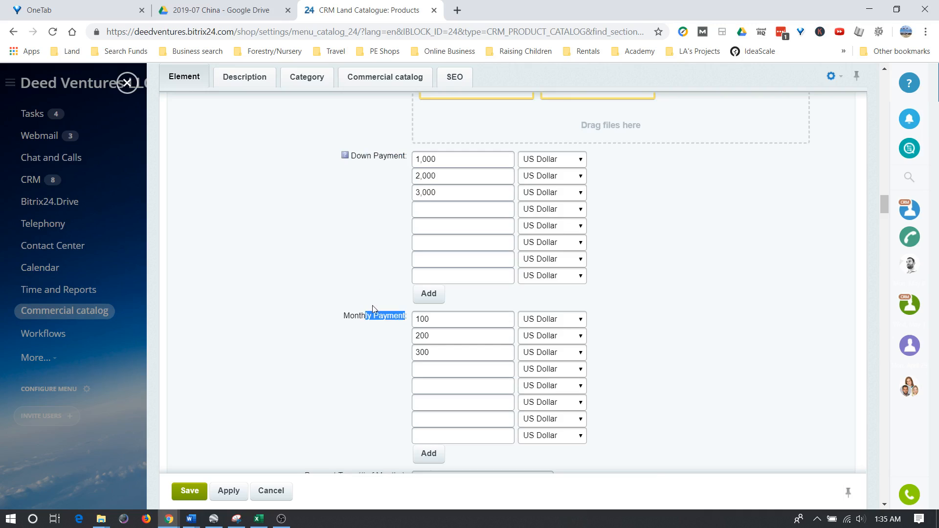
scroll(373, 308, down, 3)
drag(336, 292, 387, 295)
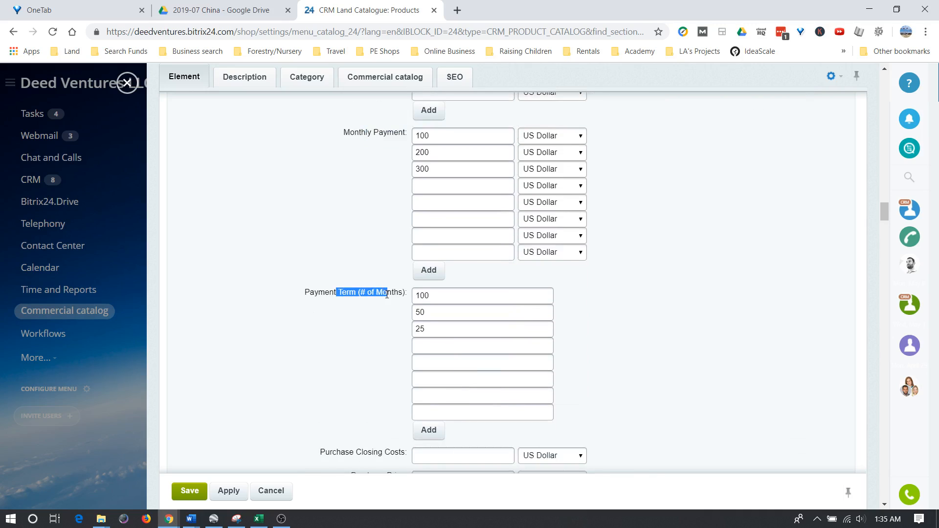
Compare the matching rows of the down payment, monthly payment and payment term lists to see how each financing option lines up.
scroll(404, 294, up, 3)
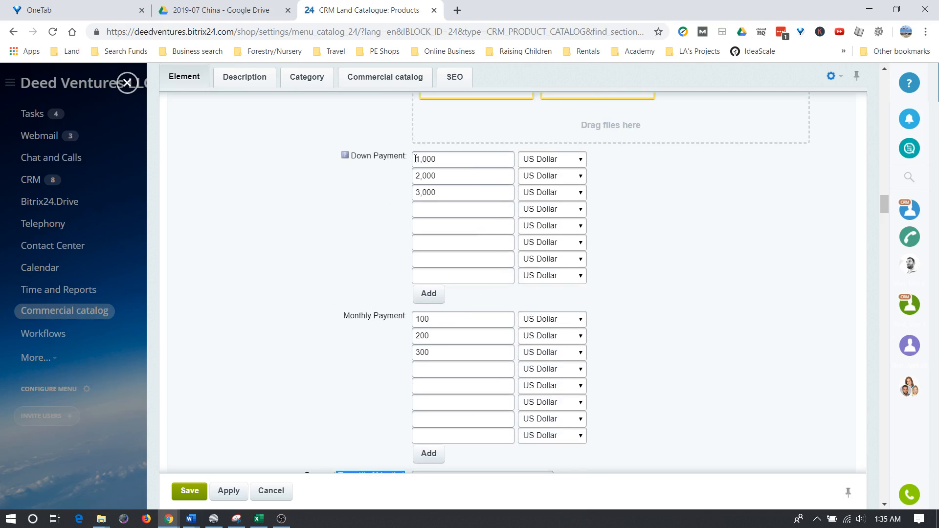
scroll(417, 321, down, 3)
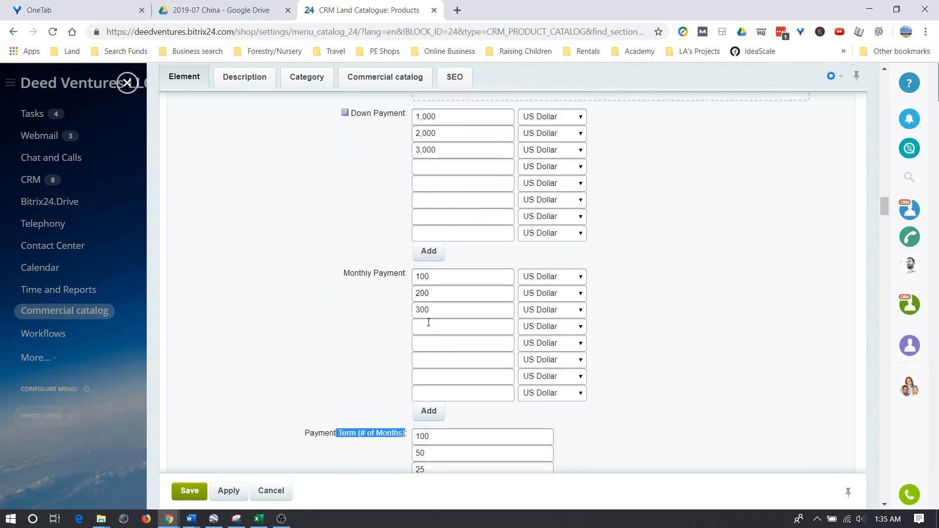
scroll(430, 303, up, 3)
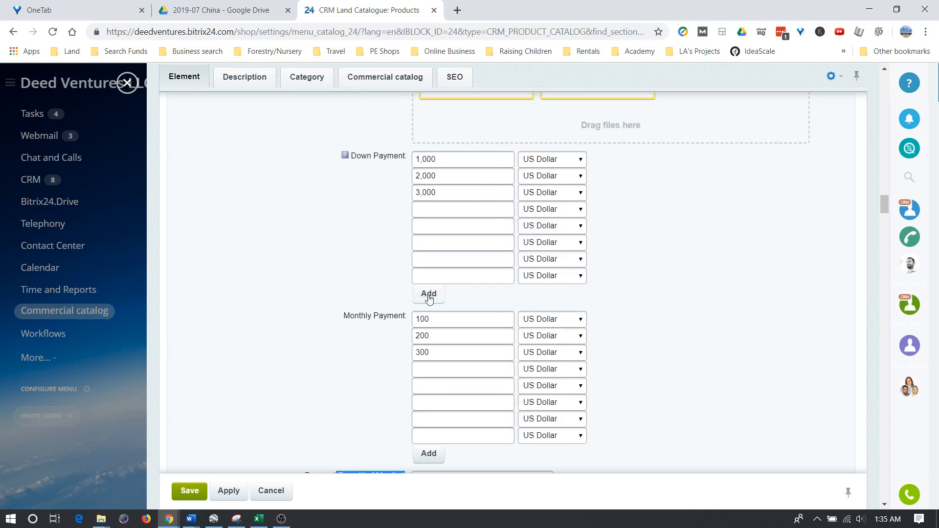
scroll(435, 334, down, 1)
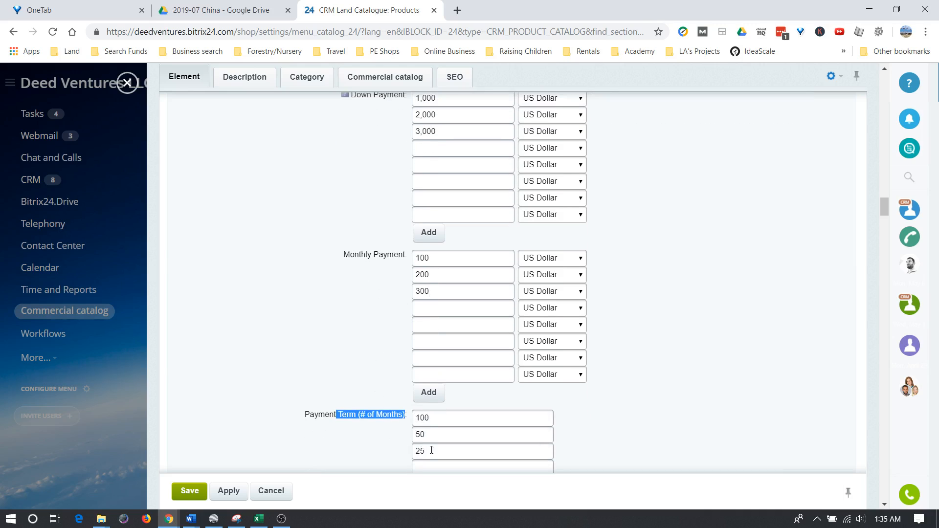
scroll(396, 260, down, 1)
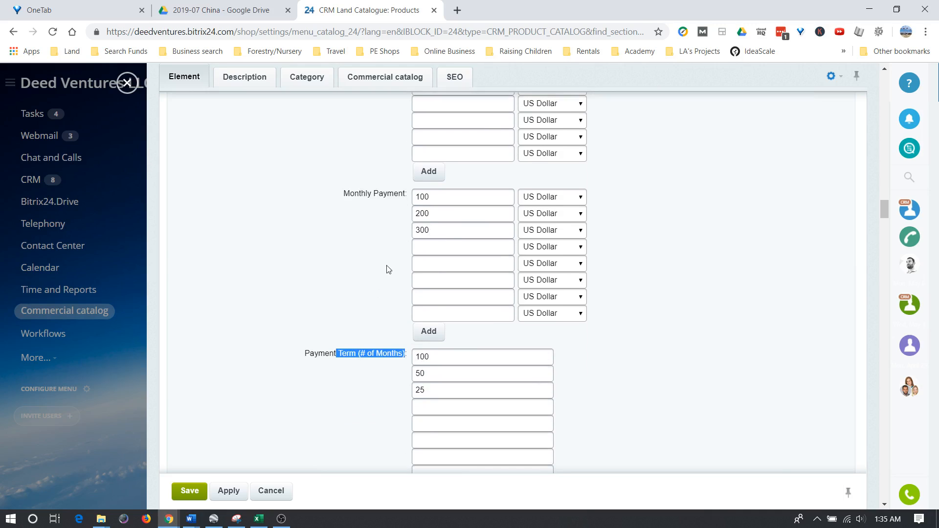
click(364, 197)
scroll(363, 216, up, 3)
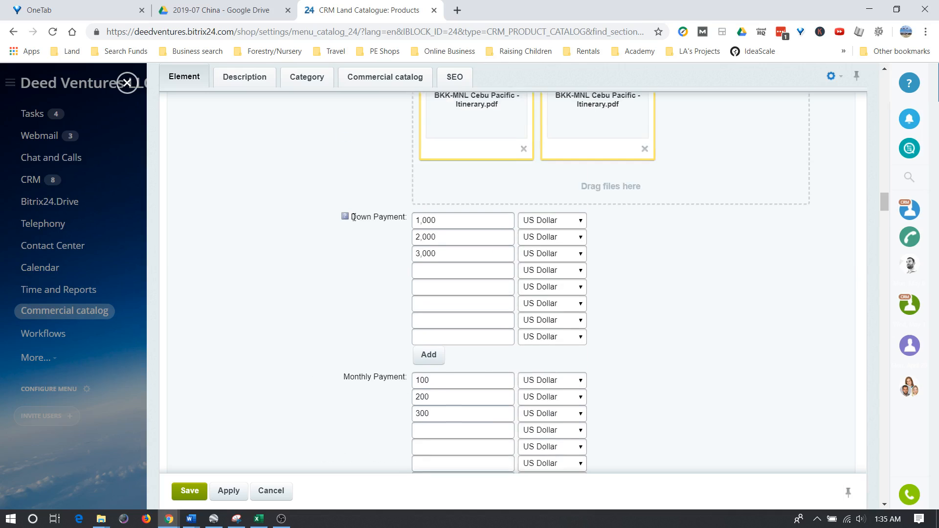
Highlight the Purchase Closing Costs, Purchase Price and Sale Closing Costs labels, then clear the selection.
scroll(365, 227, down, 4)
scroll(366, 229, down, 6)
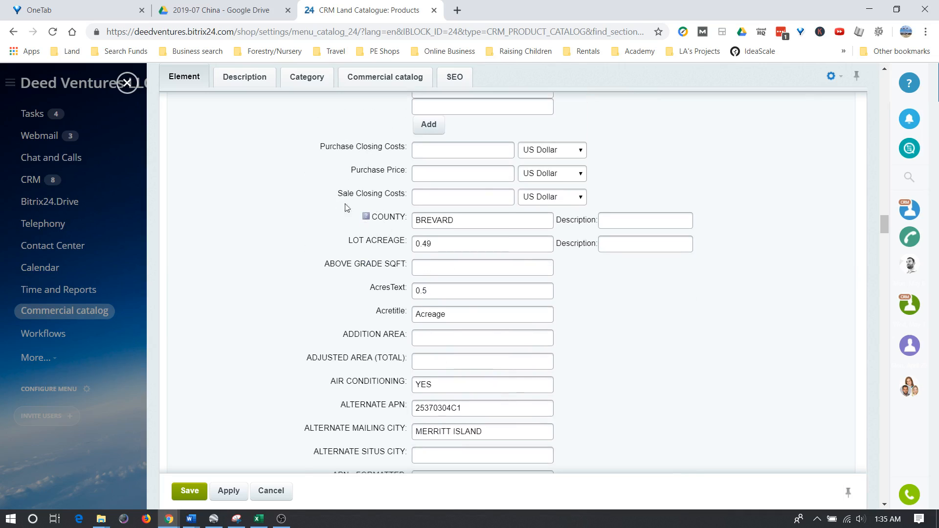
drag(322, 144, 403, 195)
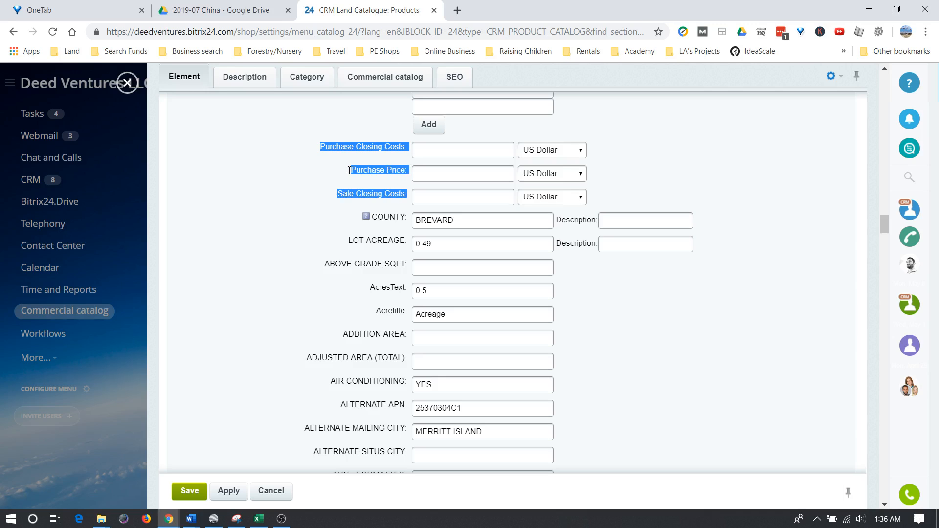
click(319, 164)
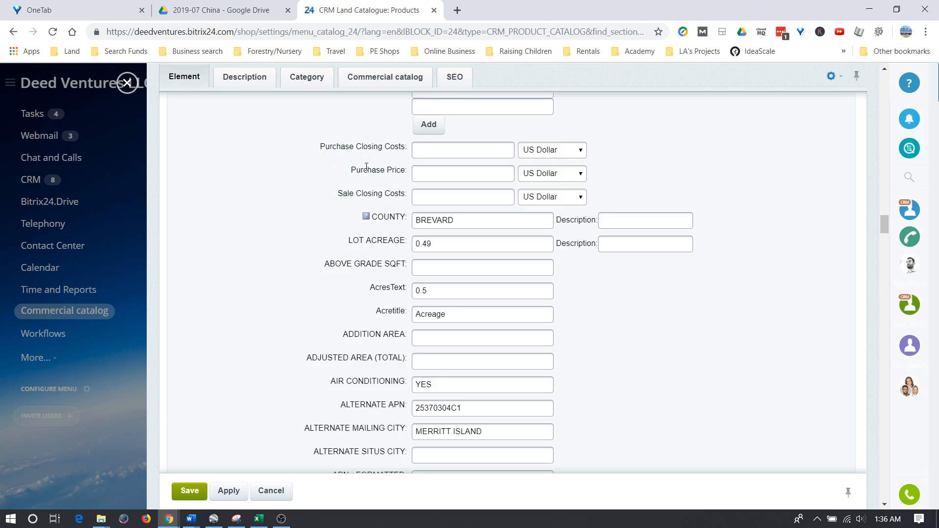
Highlight the product fields from COUNTY and LOT ACREAGE through AcresText and Acretitle, then clear the selection.
scroll(365, 170, down, 1)
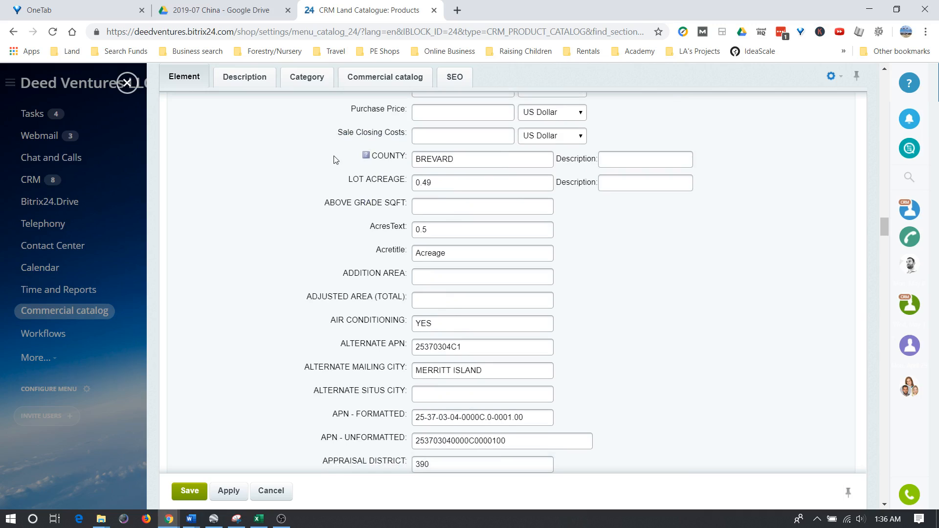
drag(334, 158, 322, 293)
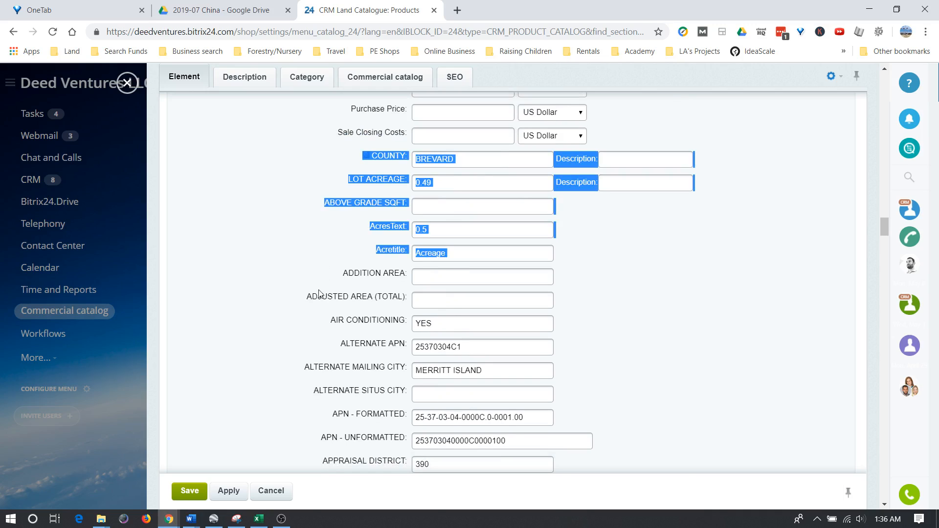
click(324, 300)
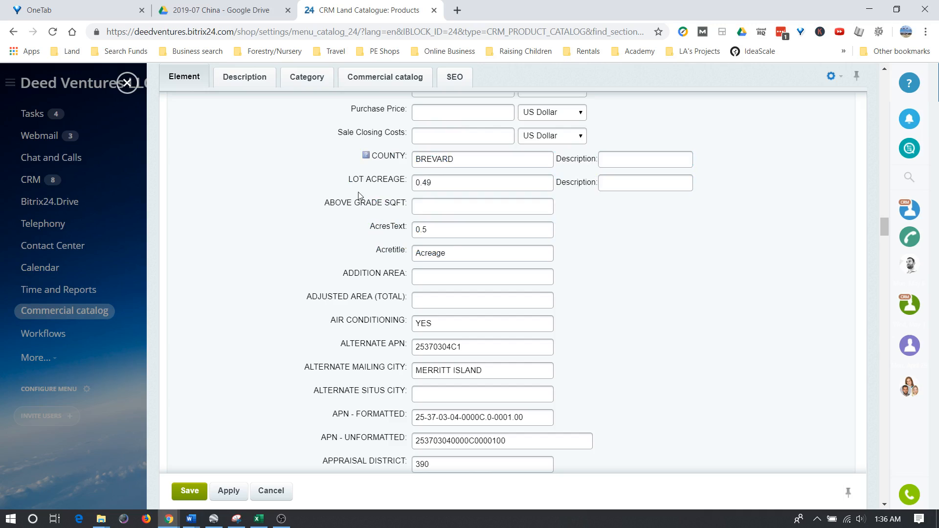
Examine the remaining property data fields of the product form, from the parcel numbers and assessed values through to ZONING.
scroll(359, 195, down, 4)
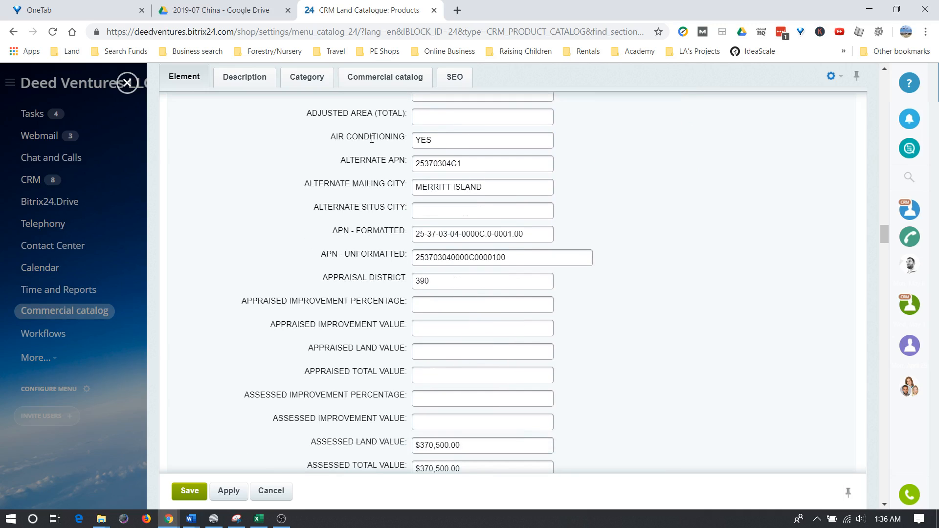
scroll(378, 161, down, 3)
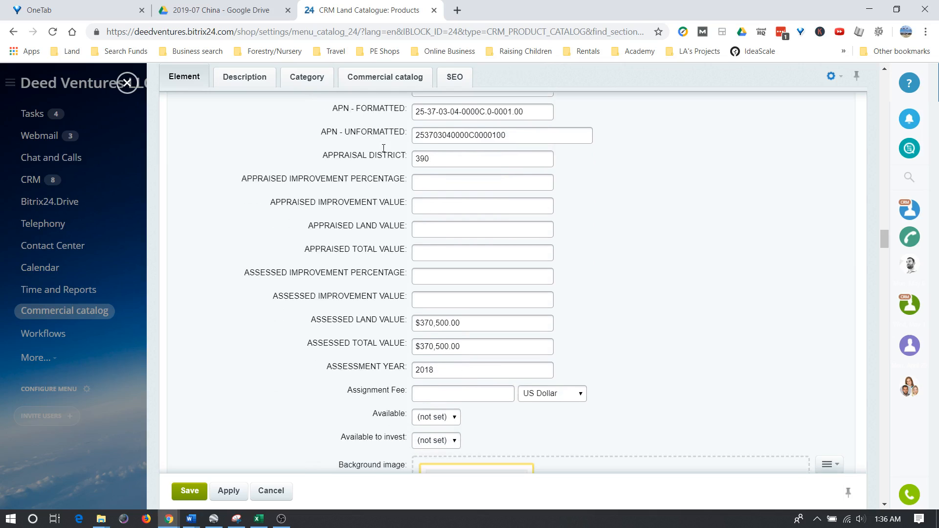
scroll(377, 164, down, 4)
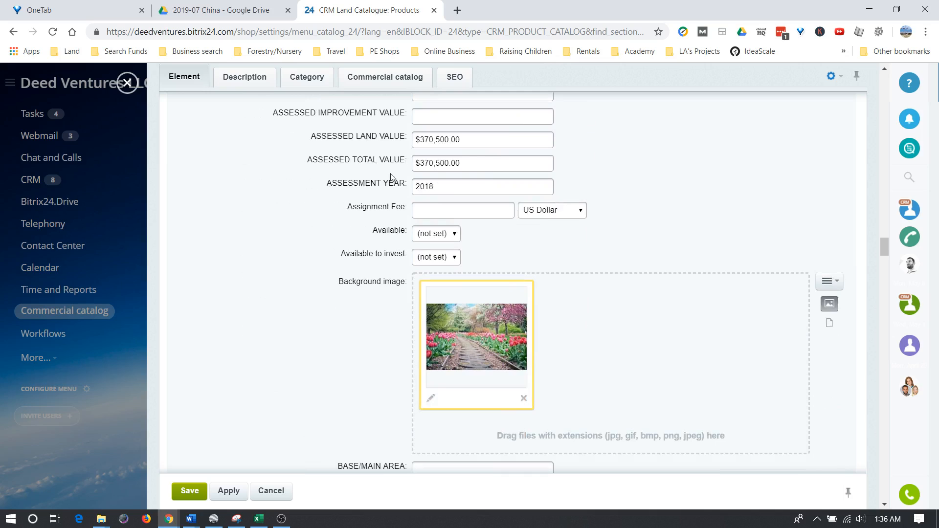
scroll(380, 182, down, 1)
scroll(380, 183, up, 8)
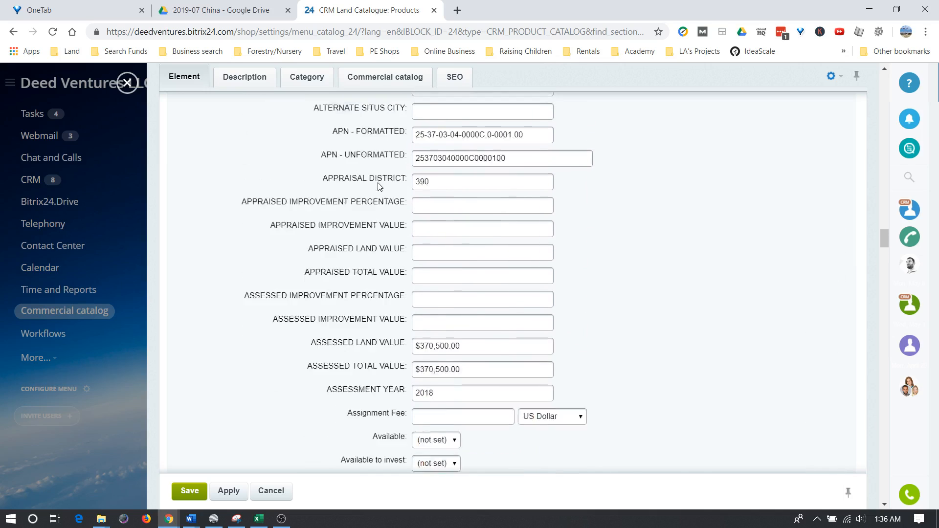
scroll(379, 182, down, 6)
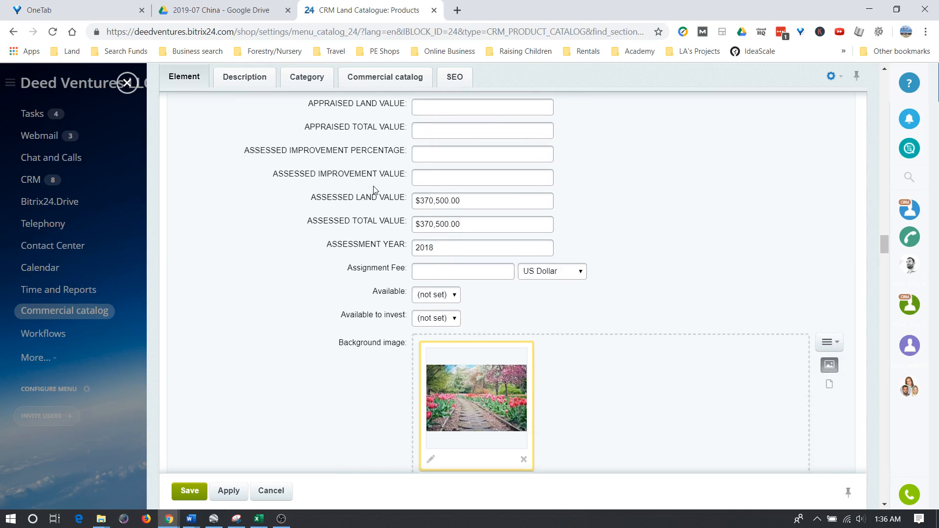
scroll(374, 186, down, 7)
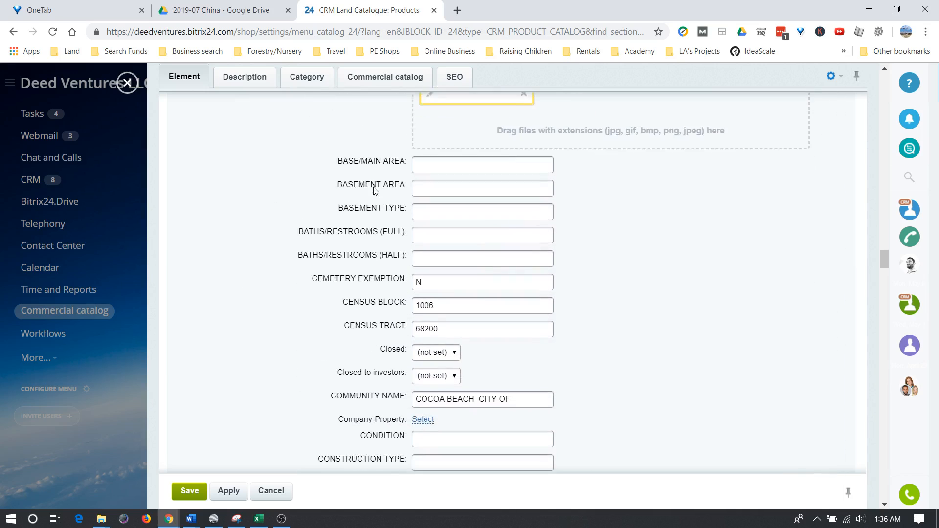
scroll(374, 191, down, 18)
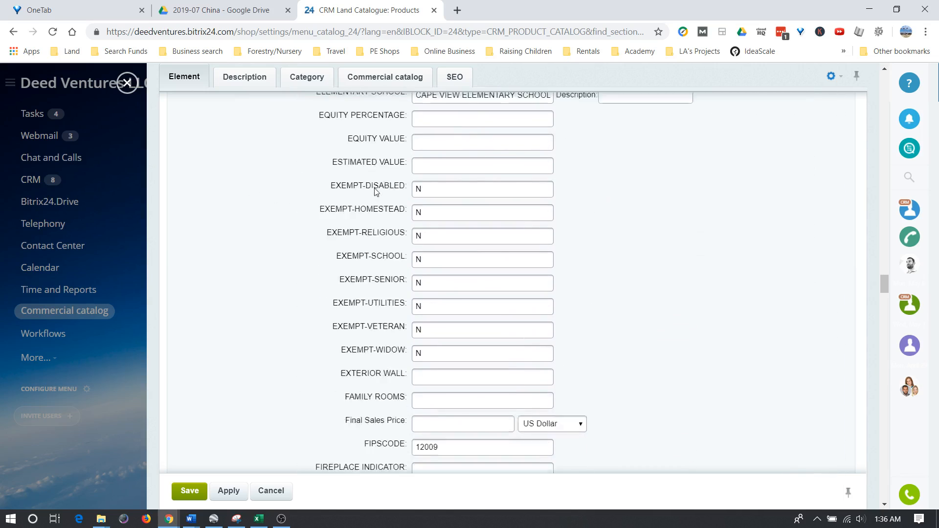
scroll(374, 194, down, 13)
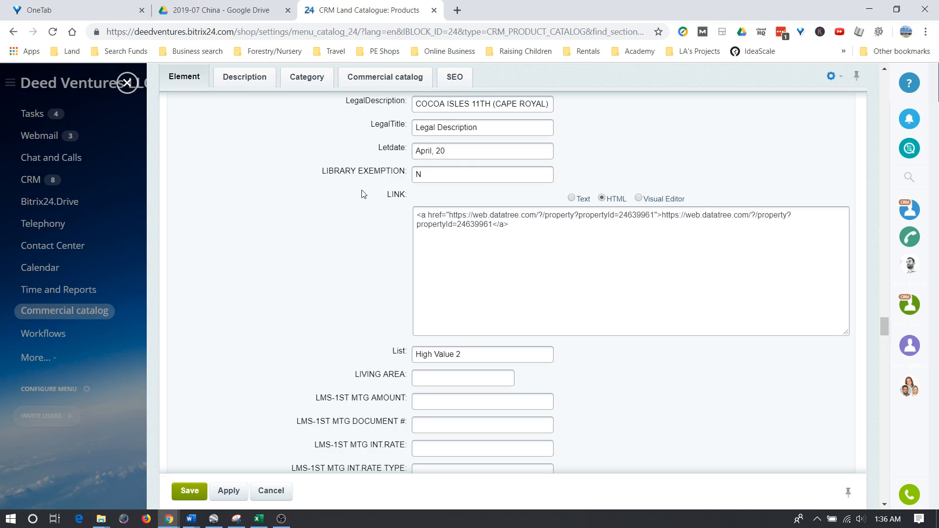
scroll(362, 195, down, 9)
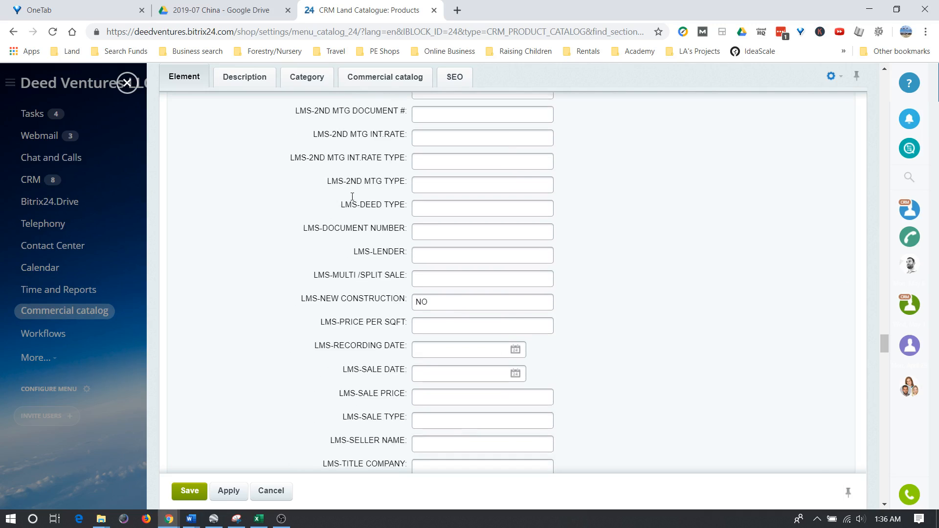
scroll(352, 196, down, 17)
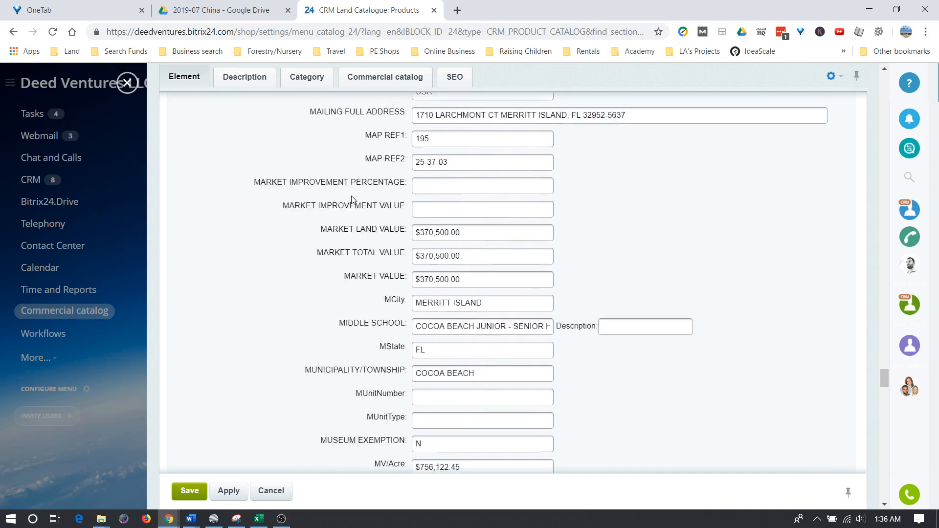
scroll(352, 199, down, 20)
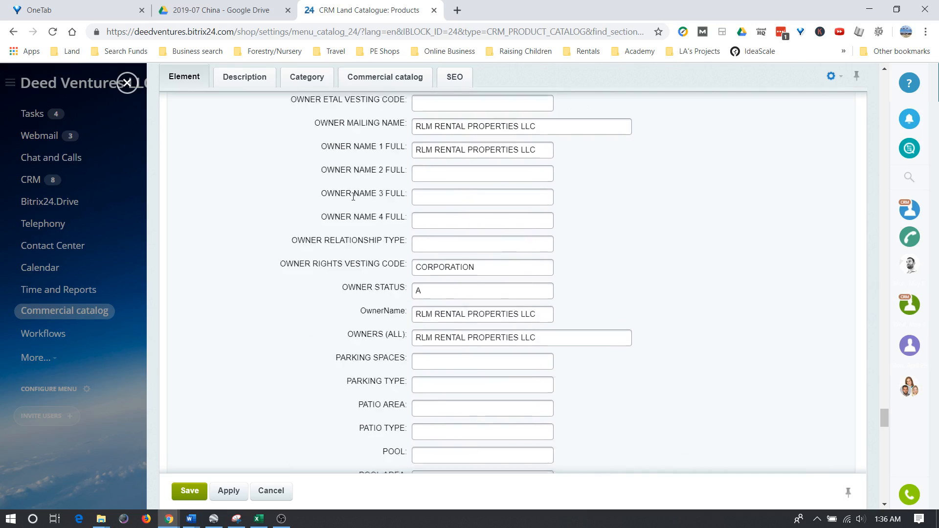
scroll(354, 196, down, 20)
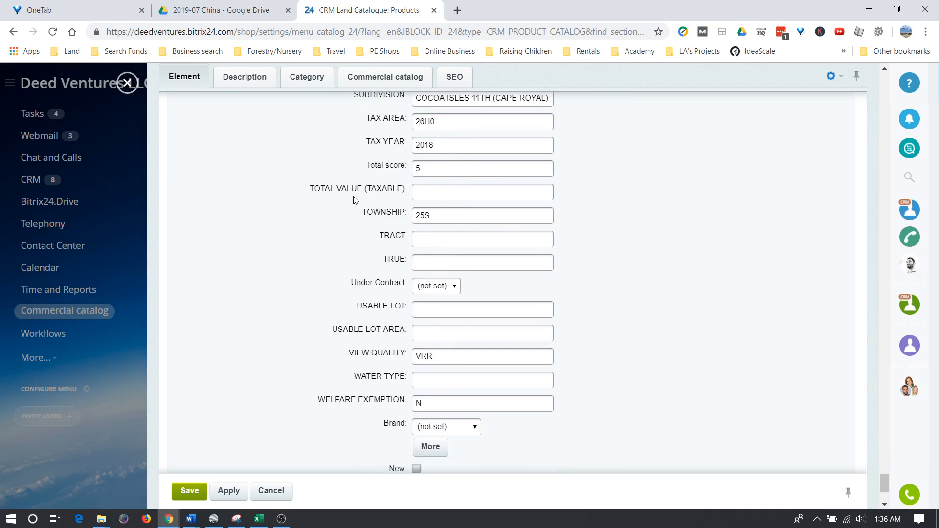
scroll(355, 201, down, 4)
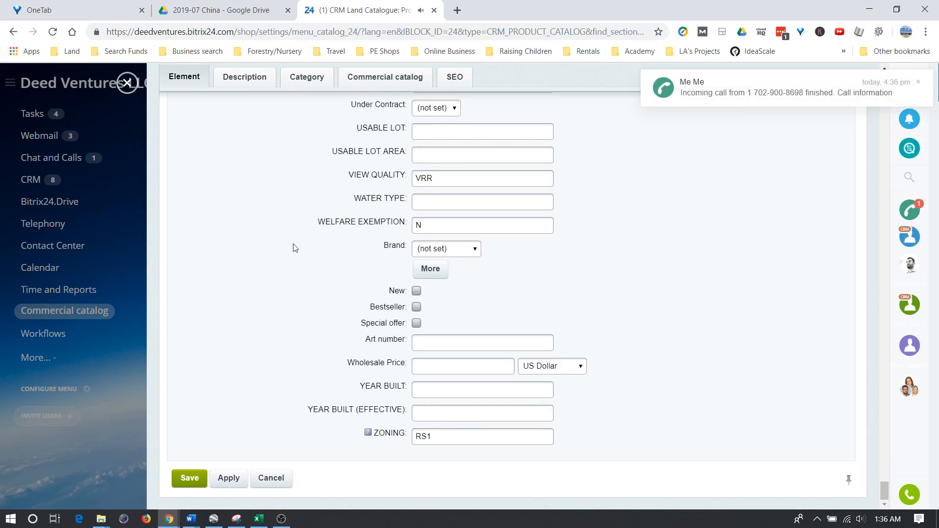
Dismiss the incoming-call notification and leave the product form without saving, returning to the product list.
click(919, 83)
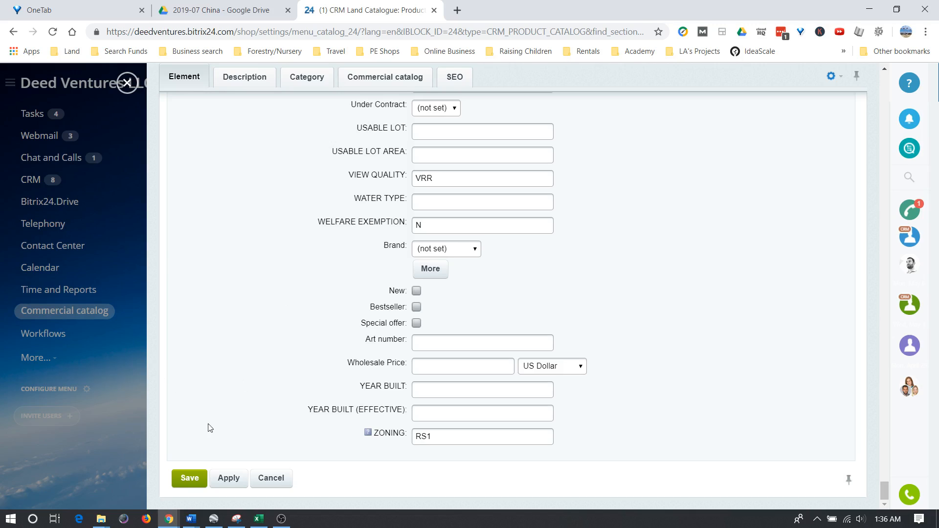
click(272, 479)
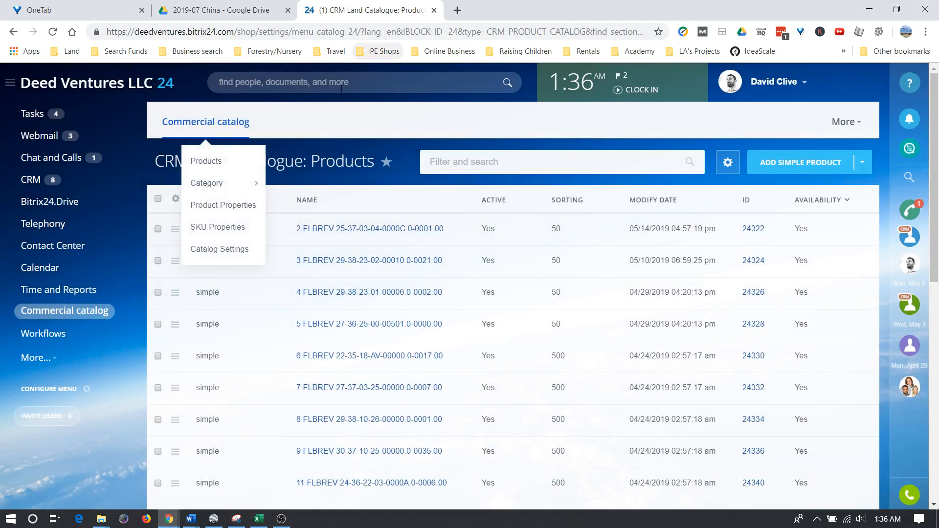
Open covetedland.com in a new browser tab, keeping the CRM product list open.
click(458, 12)
text(covete)
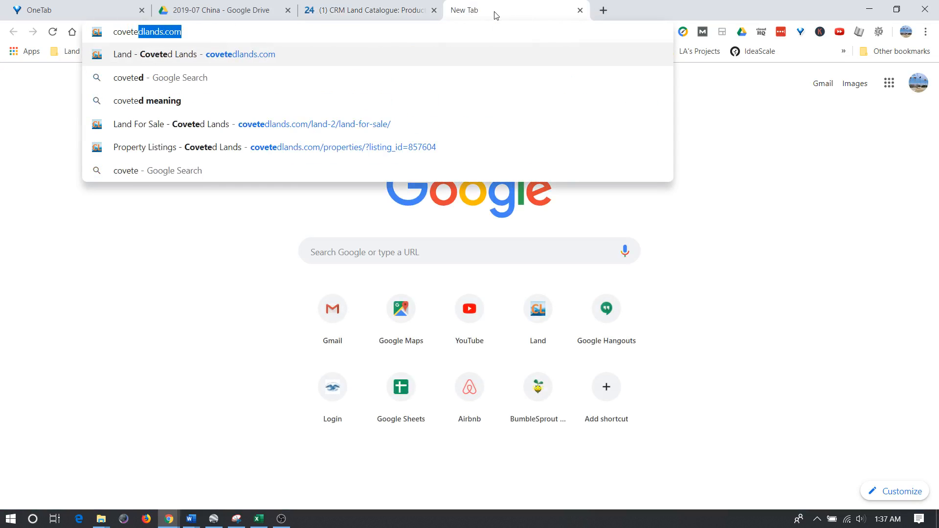
text(dland.com)
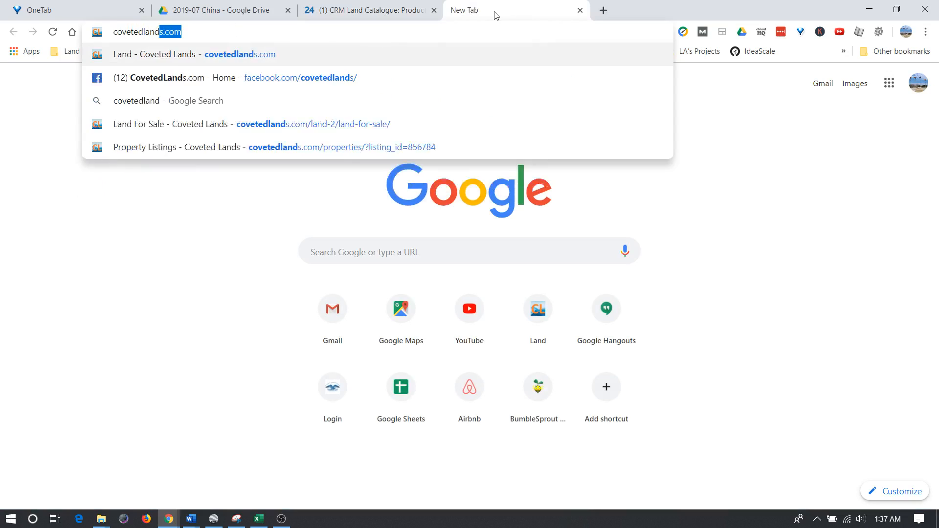
key(Return)
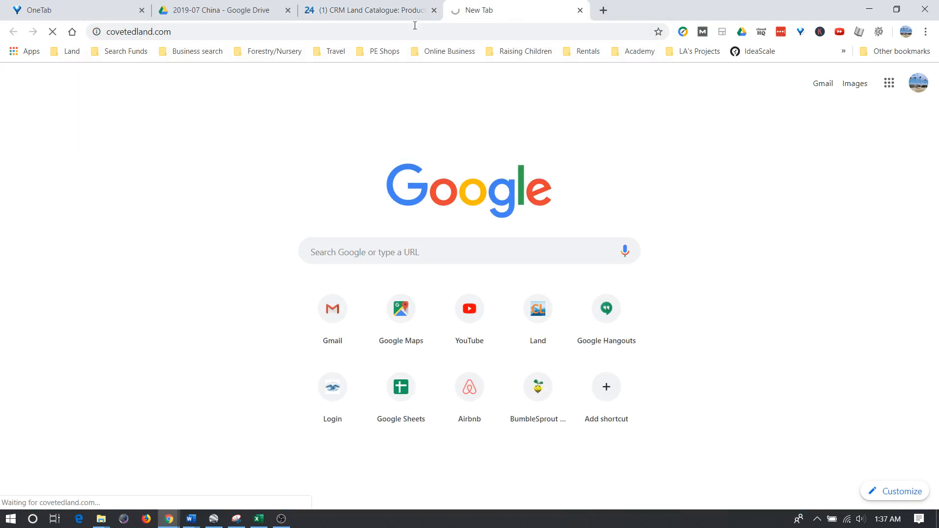
click(341, 16)
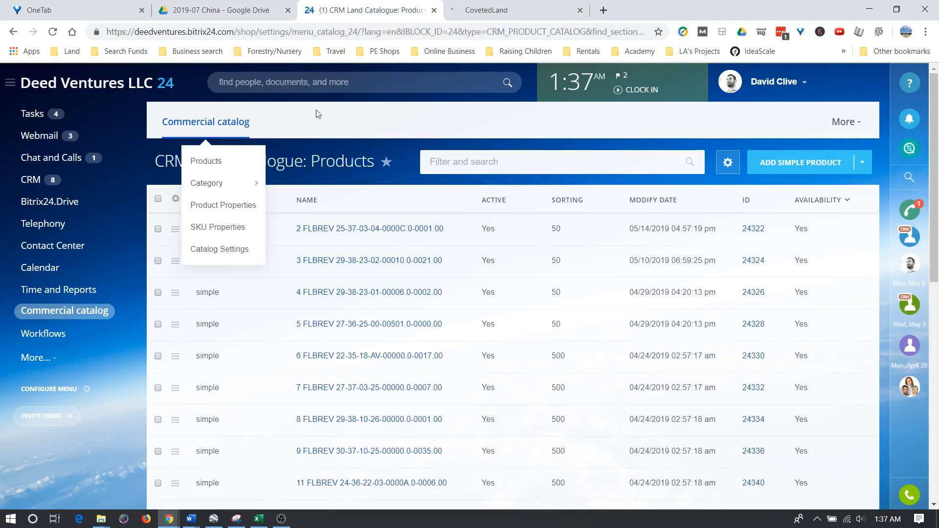
click(504, 15)
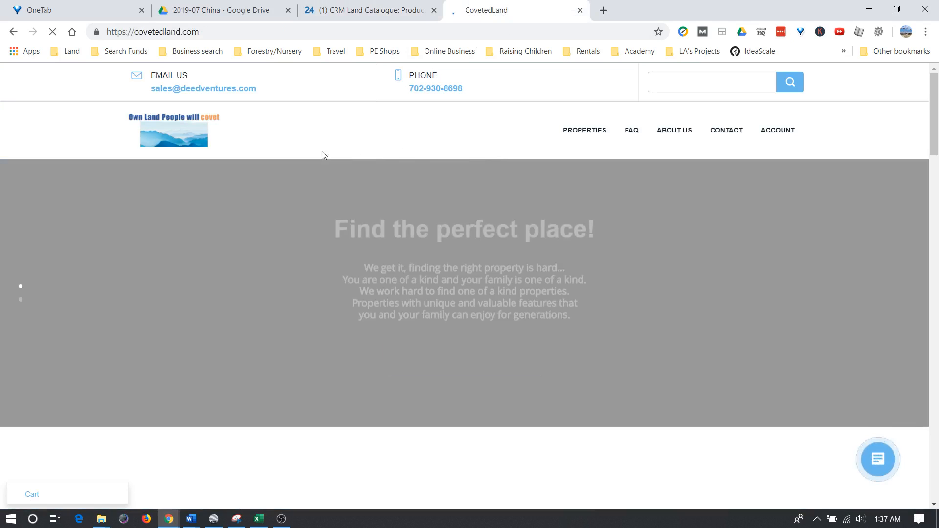
scroll(432, 211, down, 6)
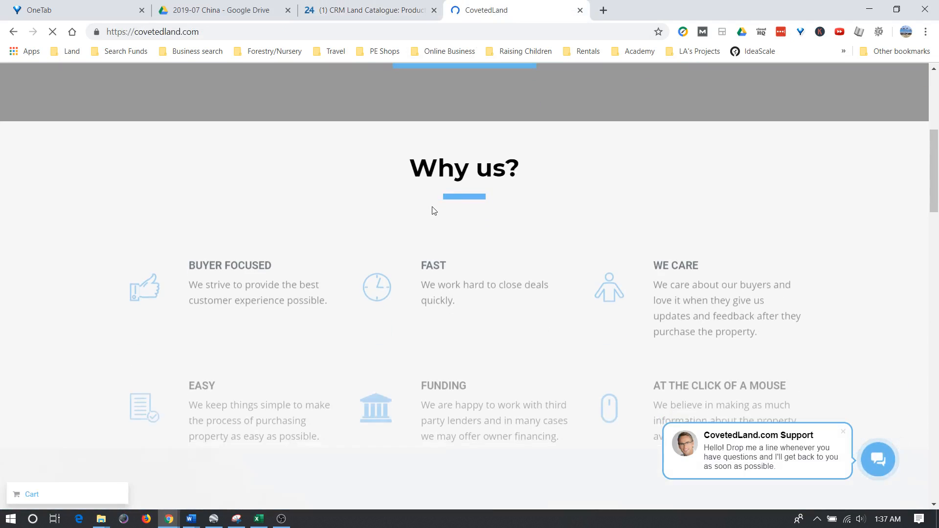
scroll(433, 210, down, 15)
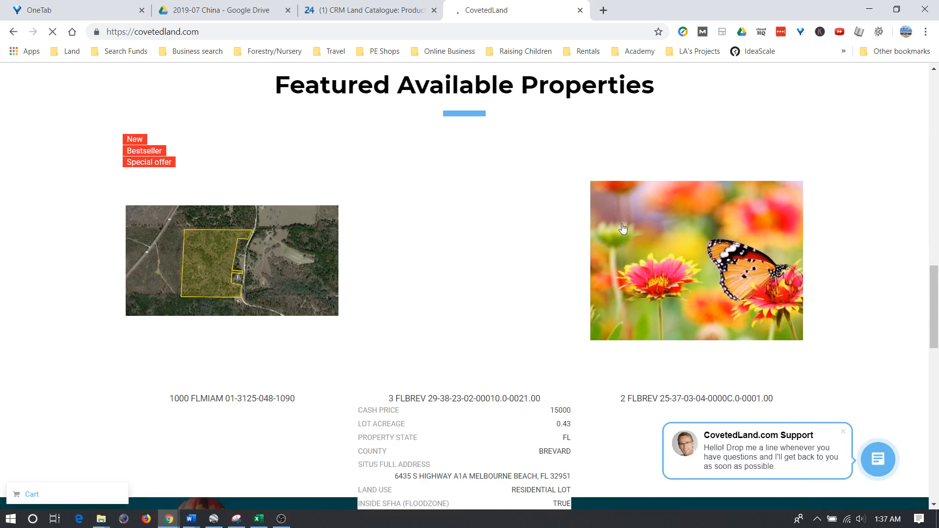
click(656, 254)
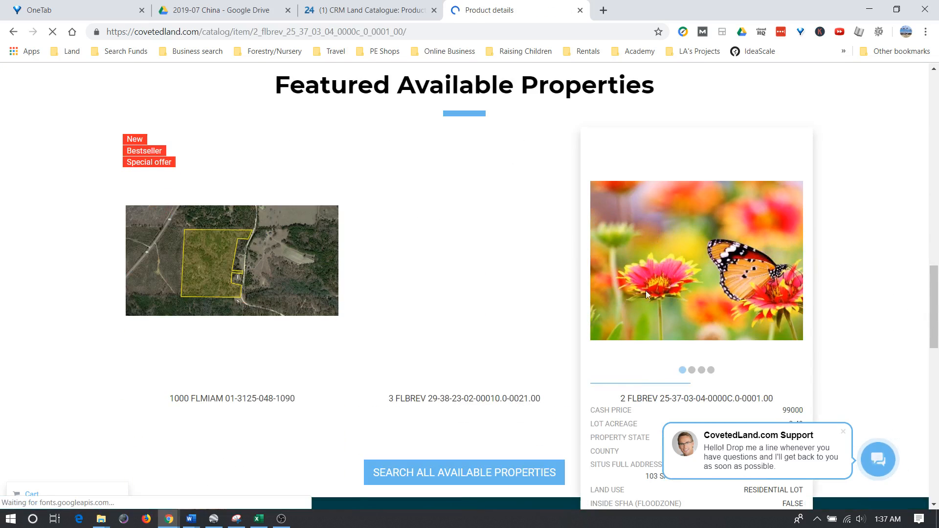
Show the Properties details of the listing below its photo gallery.
scroll(480, 287, down, 3)
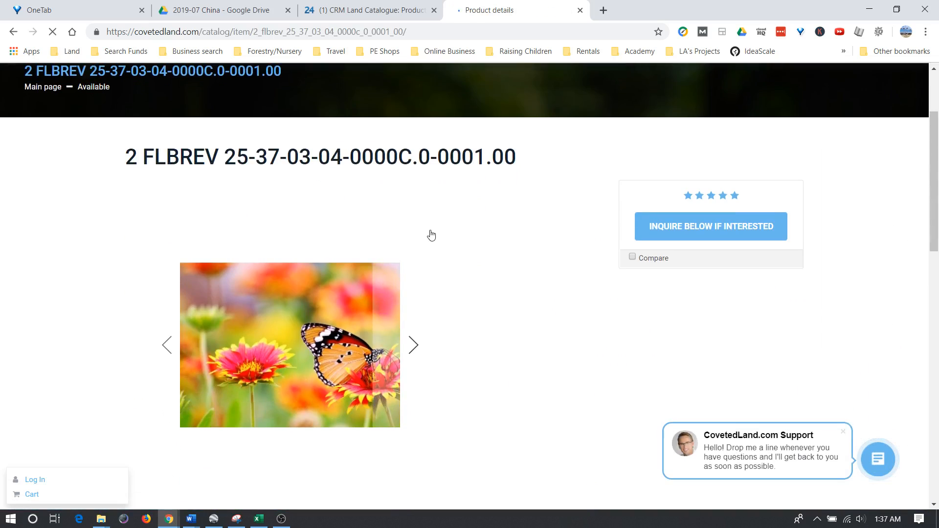
scroll(411, 264, down, 3)
scroll(260, 283, down, 4)
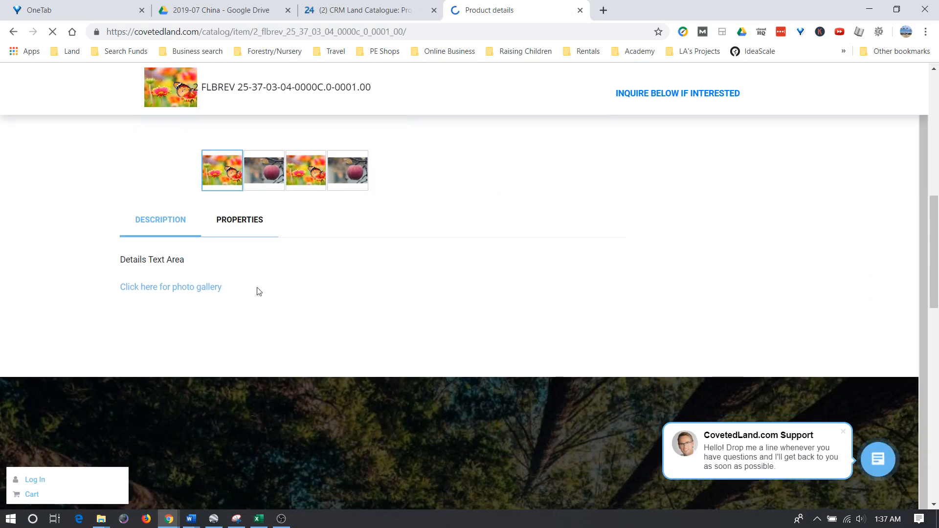
click(258, 236)
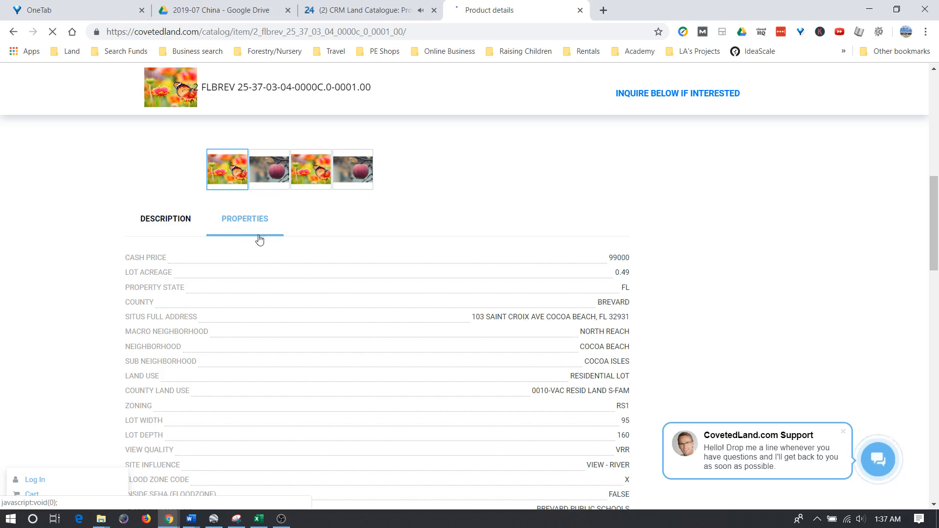
Highlight the listing's rows from CASH PRICE to LOT WIDTH, its PROPERTY MAP LINK and its DIRECTIONS LINK(S), and review the published details.
drag(125, 253, 632, 423)
scroll(631, 423, down, 5)
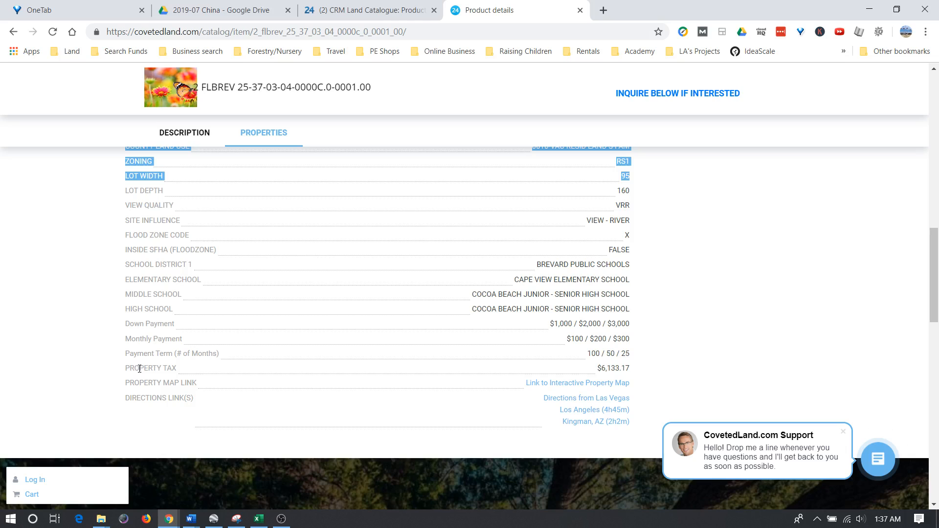
drag(137, 381, 628, 382)
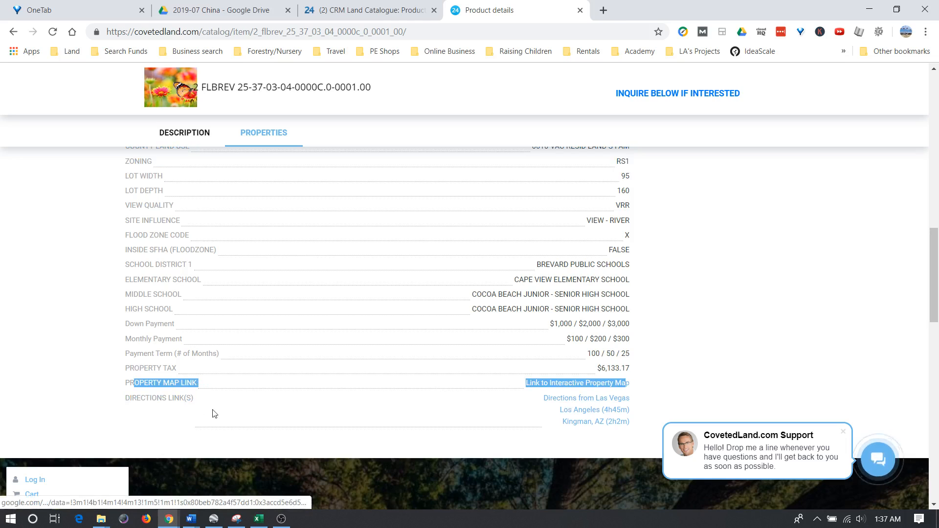
drag(140, 398, 486, 390)
scroll(438, 399, up, 14)
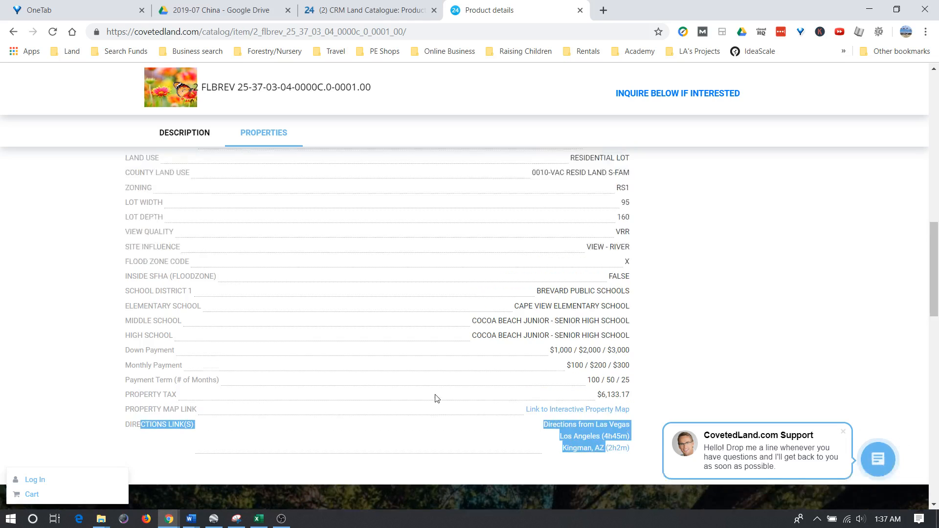
scroll(439, 400, down, 3)
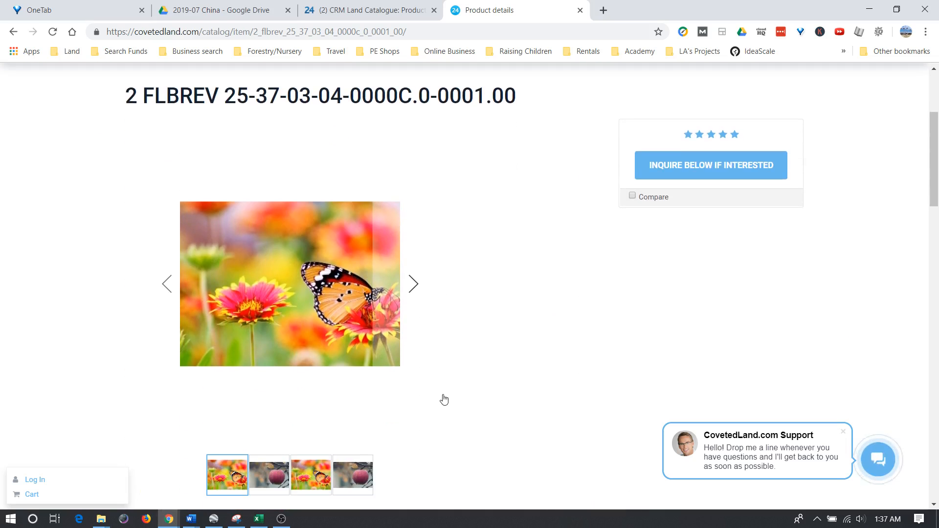
scroll(542, 260, down, 15)
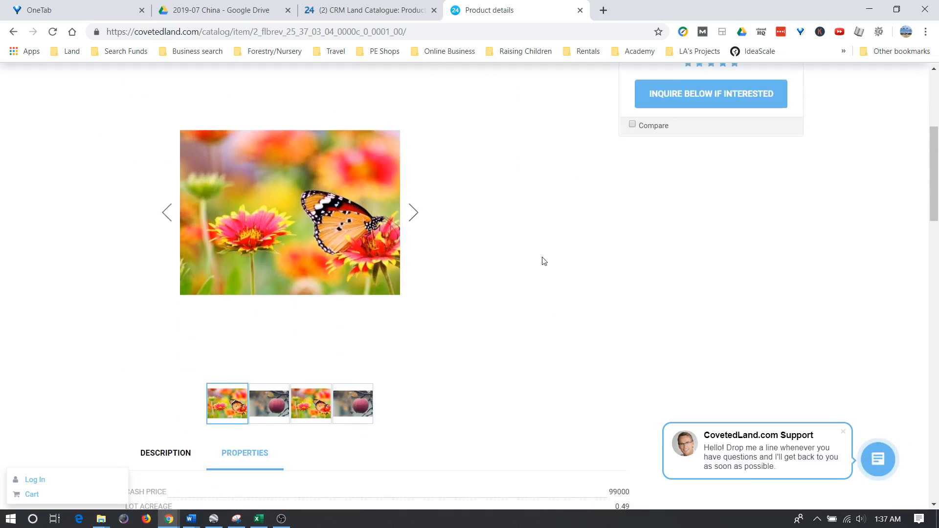
scroll(500, 292, up, 15)
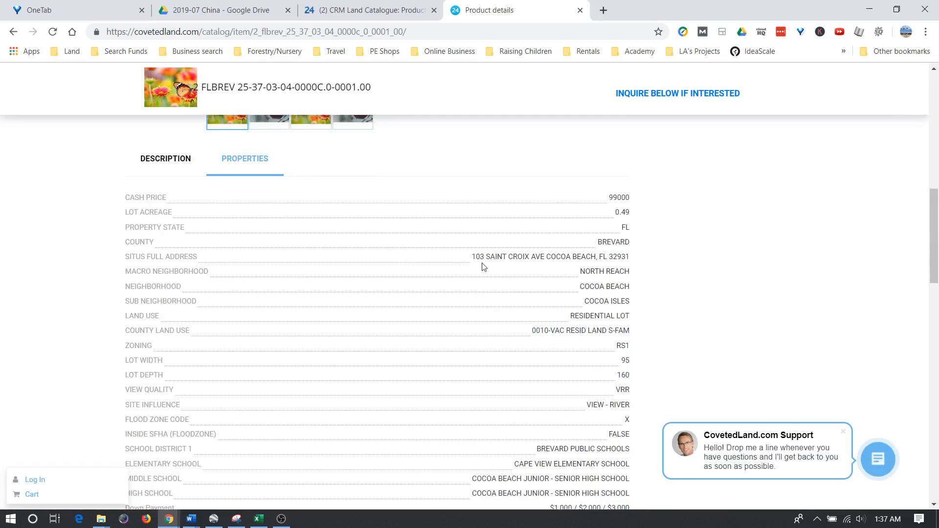
click(339, 10)
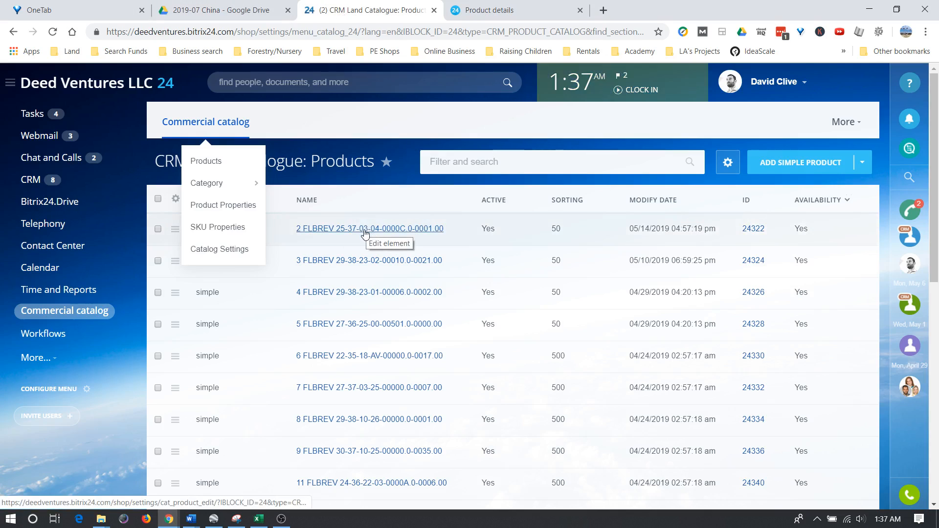
click(368, 229)
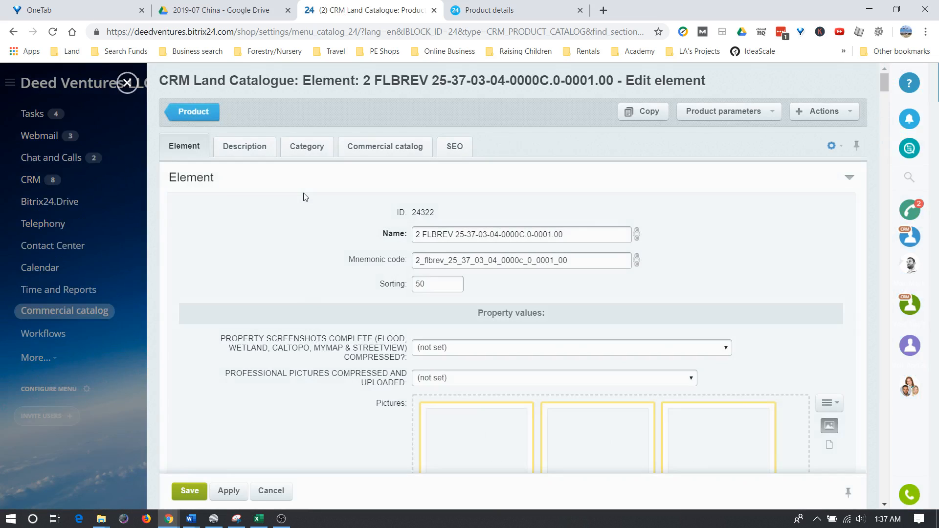
click(242, 149)
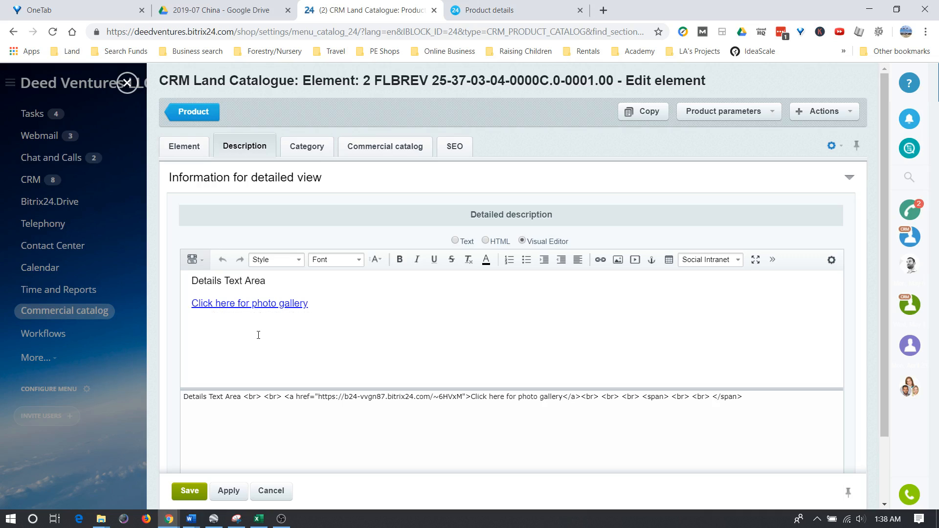
drag(318, 300, 192, 301)
key(BackSpace)
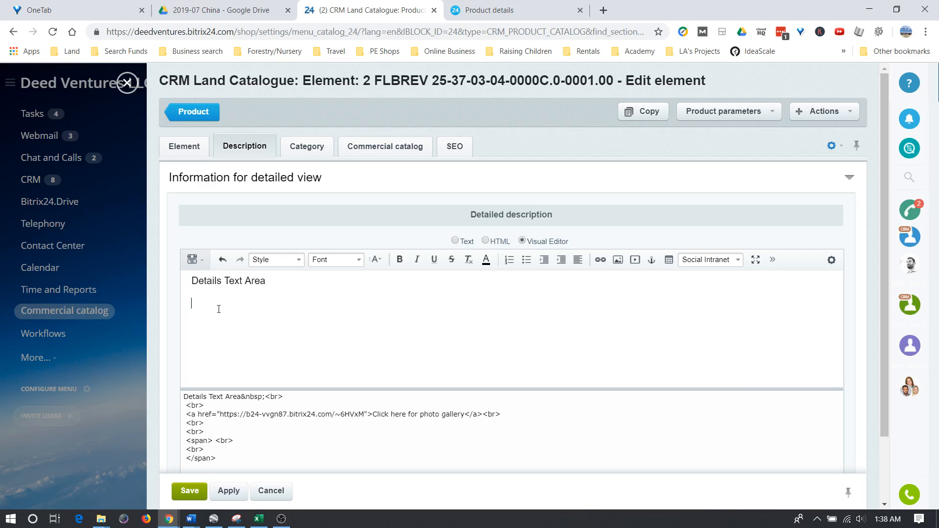
key(BackSpace)
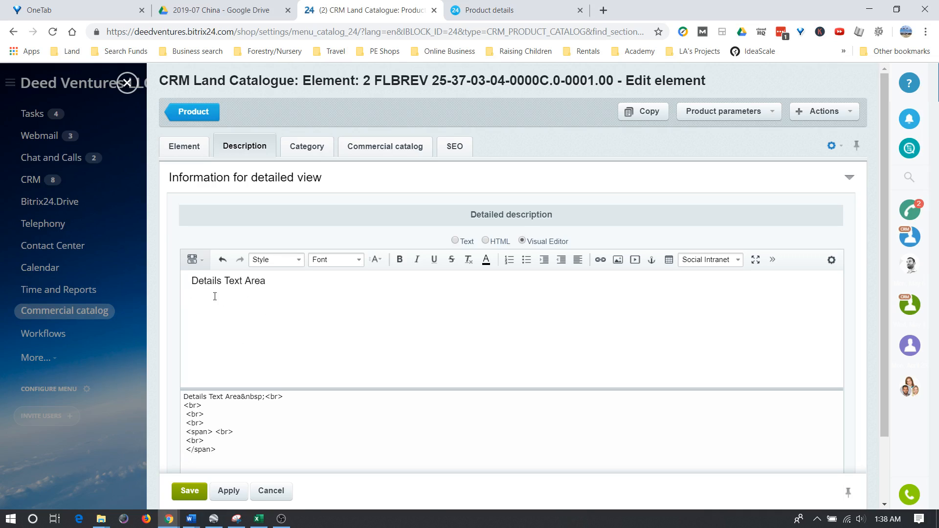
Link the product to both the Available and Investors Needed categories under Land.
click(312, 153)
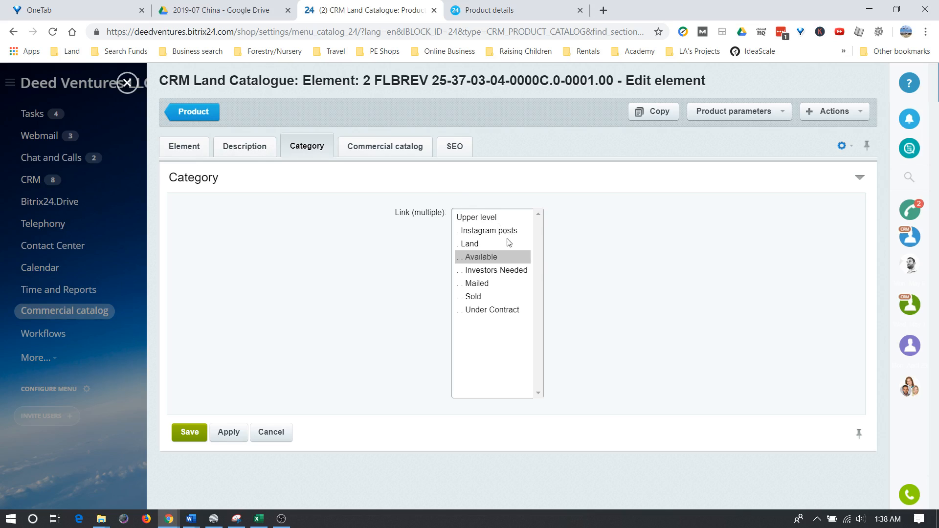
click(483, 258)
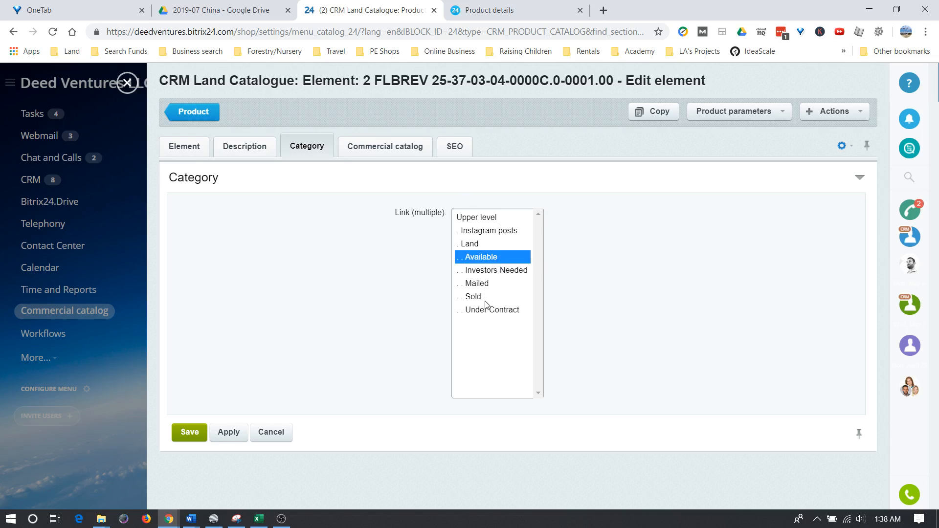
ctrl+click(498, 270)
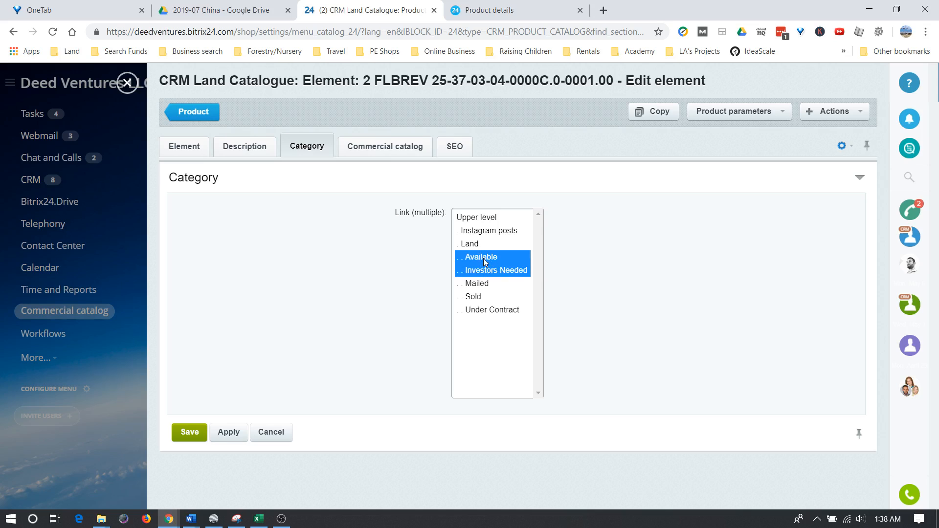
Review the product's element fields, from the name and pictures to the cash price, directions links, GPS coordinates and property map link.
click(362, 150)
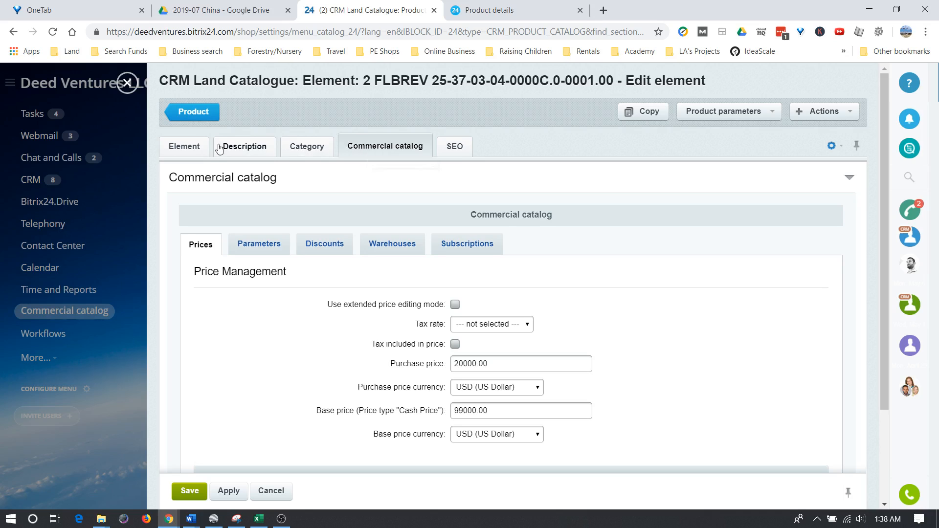
click(191, 150)
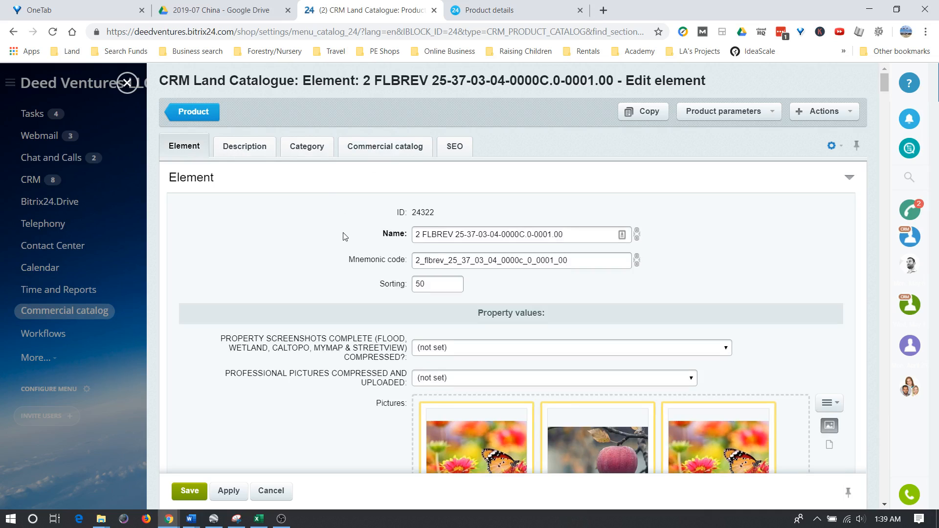
scroll(358, 228, down, 5)
scroll(357, 229, down, 5)
scroll(357, 229, up, 15)
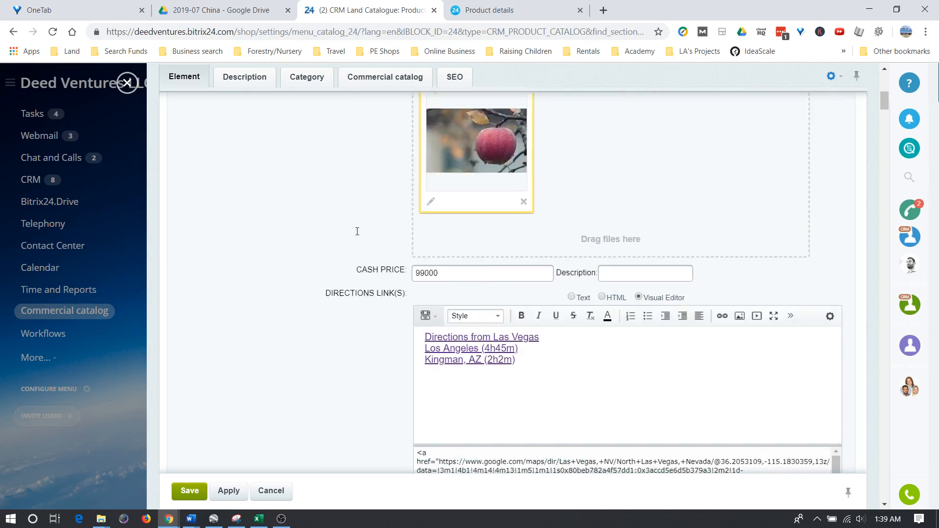
scroll(380, 240, down, 8)
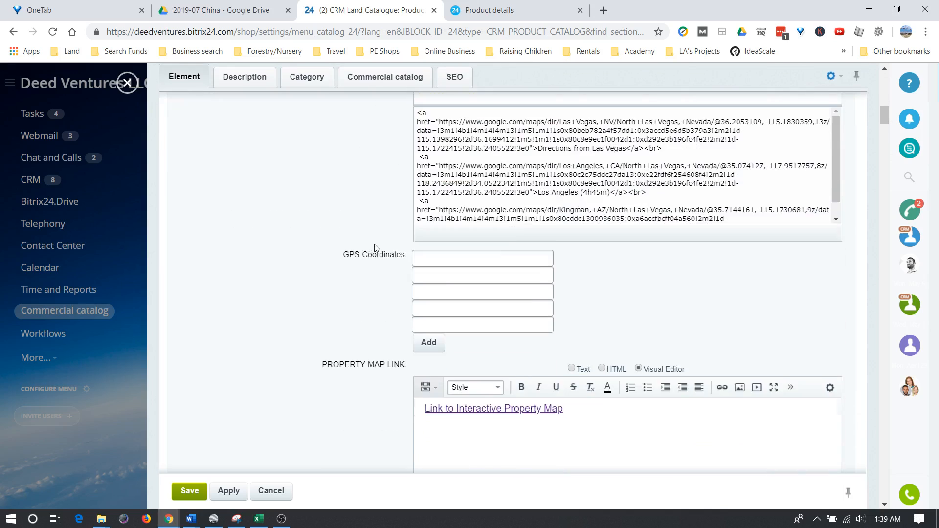
scroll(374, 247, up, 10)
Review the product's detailed description and its category selection.
click(245, 146)
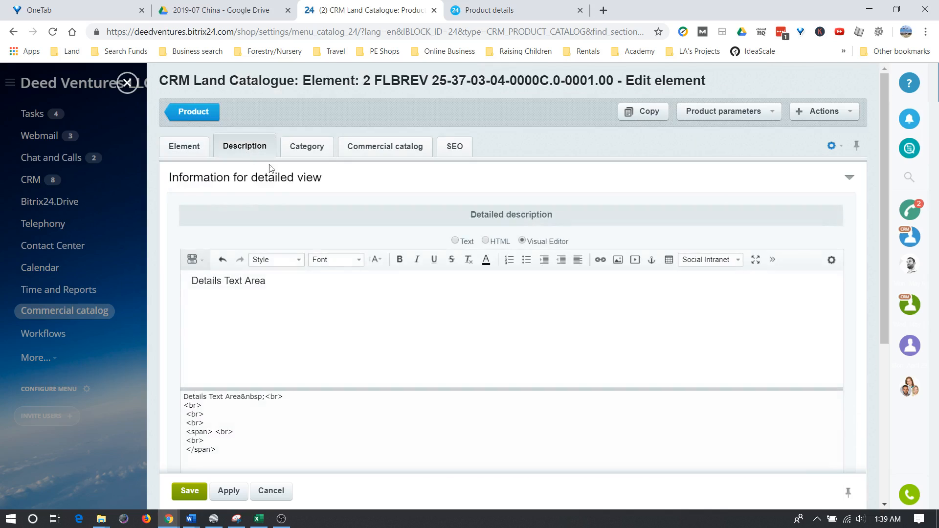
scroll(294, 224, down, 1)
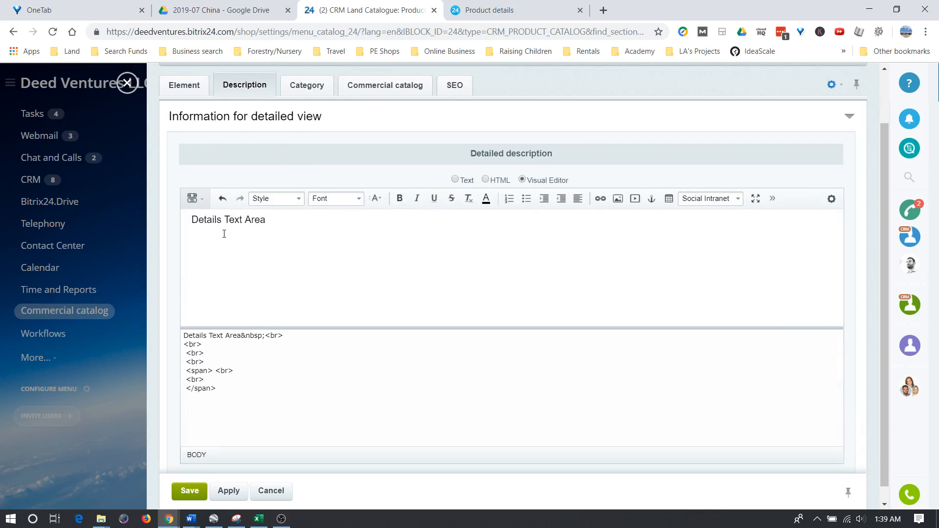
click(245, 274)
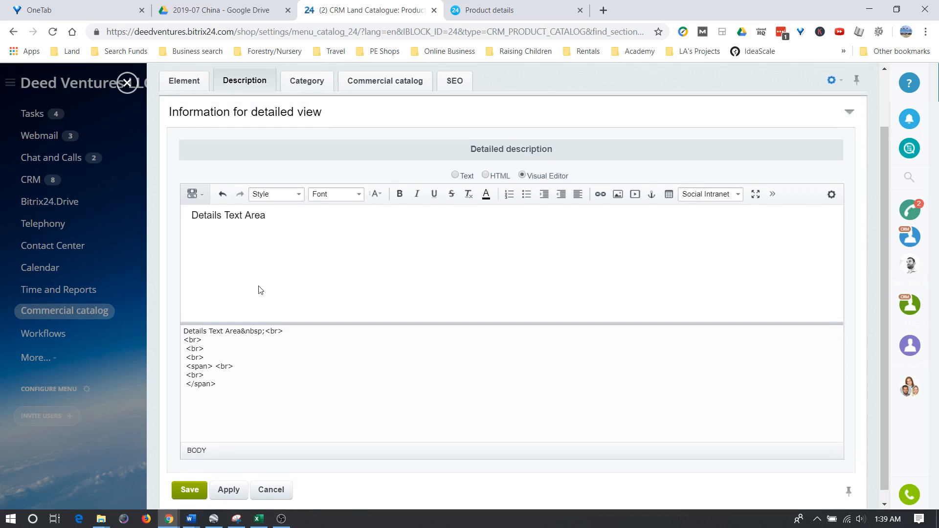
scroll(260, 294, up, 1)
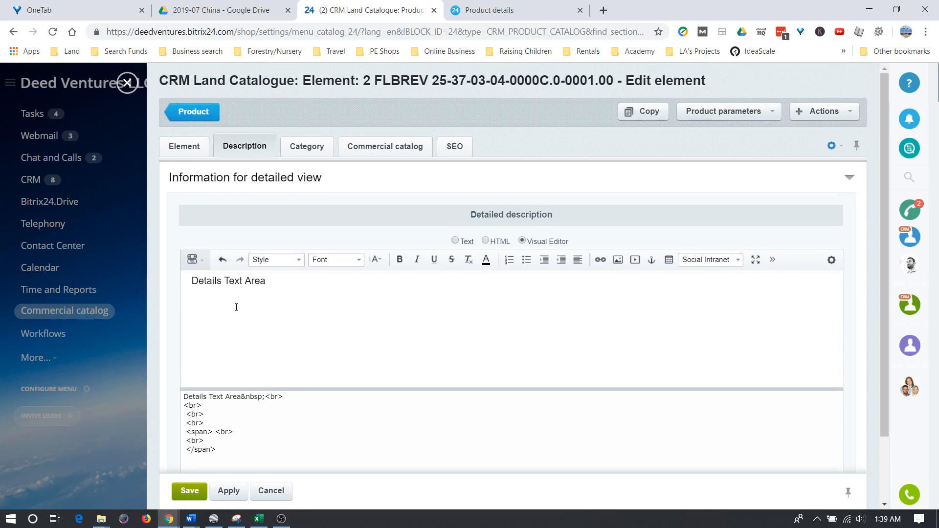
click(304, 149)
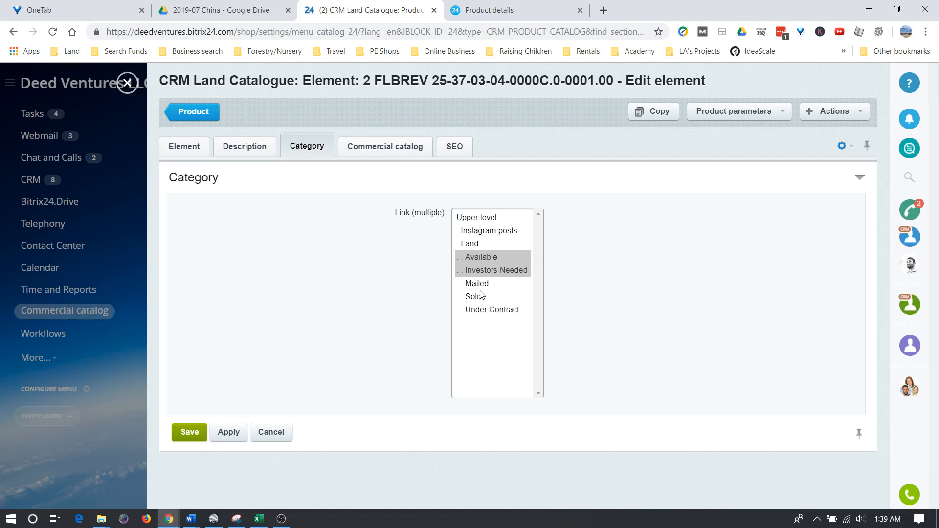
Examine the product's price management and highlight its purchase price and base cash price.
click(382, 148)
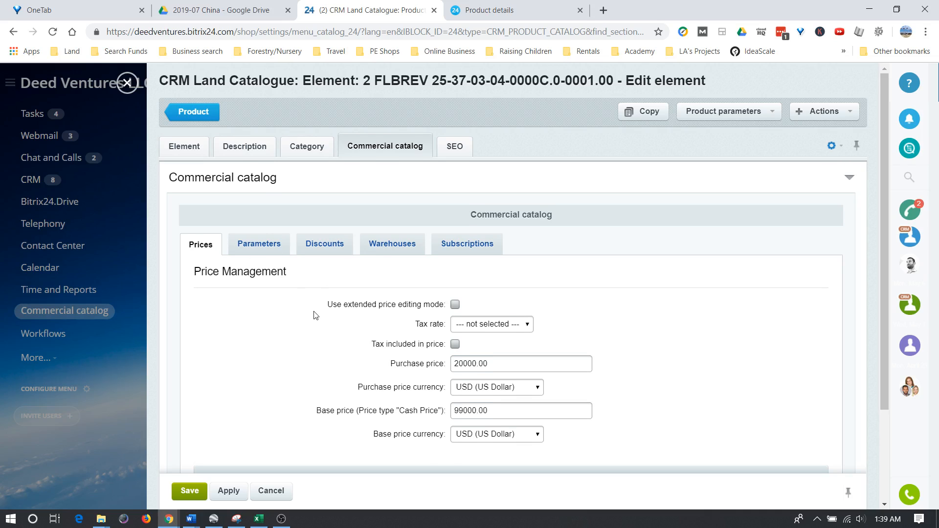
scroll(316, 315, down, 2)
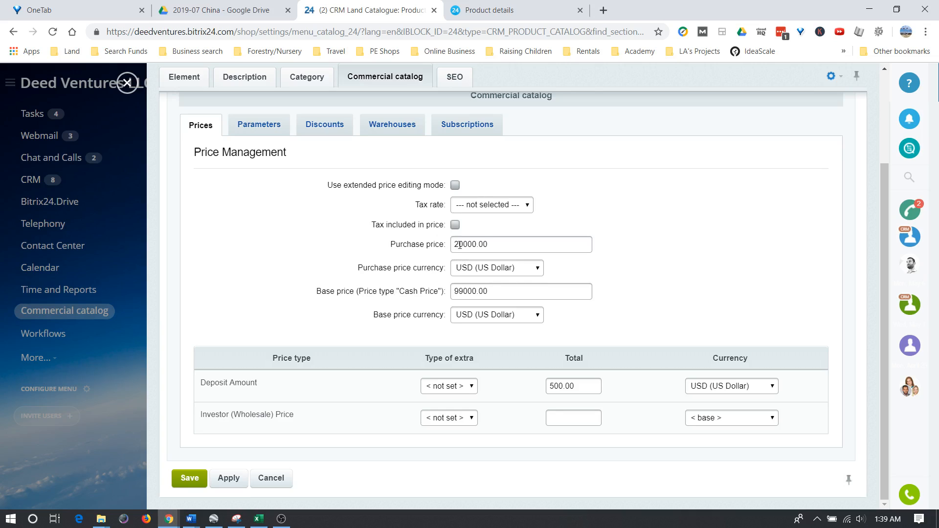
drag(456, 243, 486, 244)
click(490, 242)
drag(455, 244, 490, 245)
drag(454, 289, 492, 289)
scroll(335, 347, up, 1)
scroll(334, 346, down, 1)
Review the product's additional parameters, discounts, warehouse stock and subscription information in the commercial catalog settings.
click(258, 125)
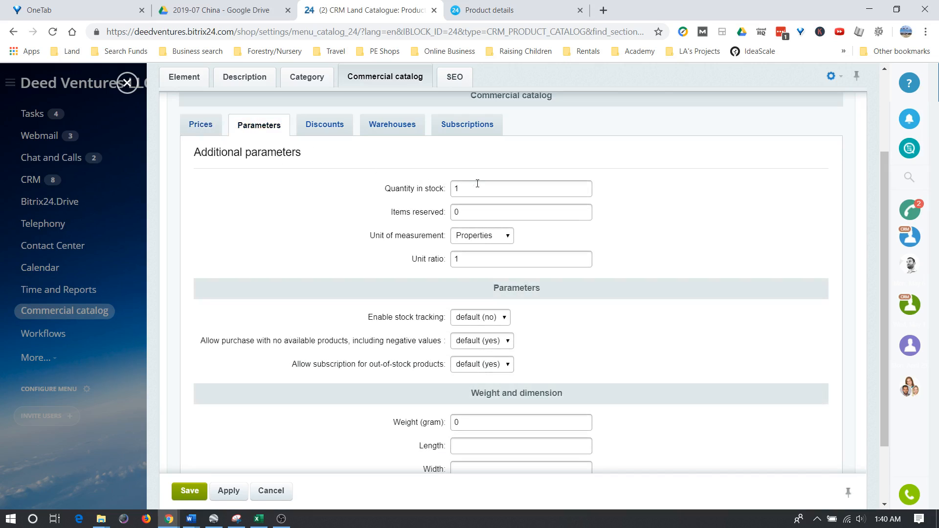
scroll(389, 308, down, 1)
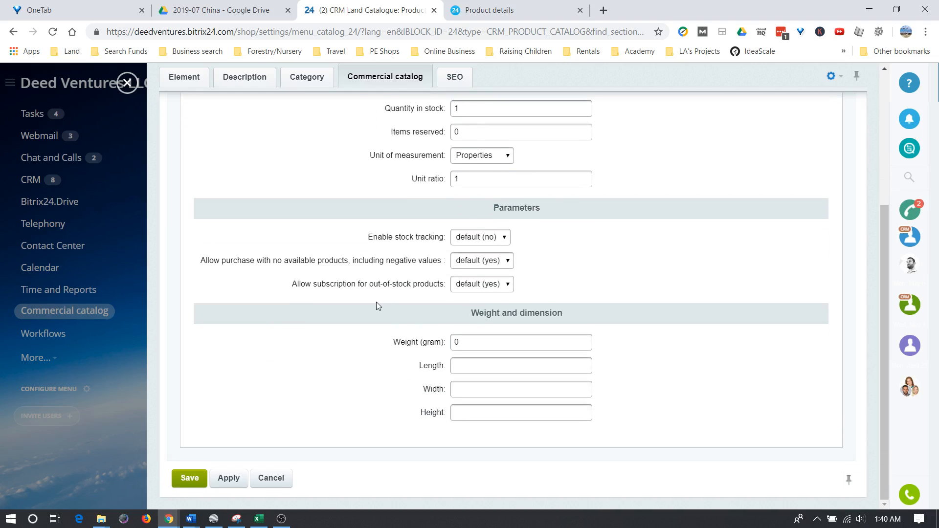
scroll(374, 301, up, 4)
scroll(370, 300, down, 4)
scroll(370, 298, up, 1)
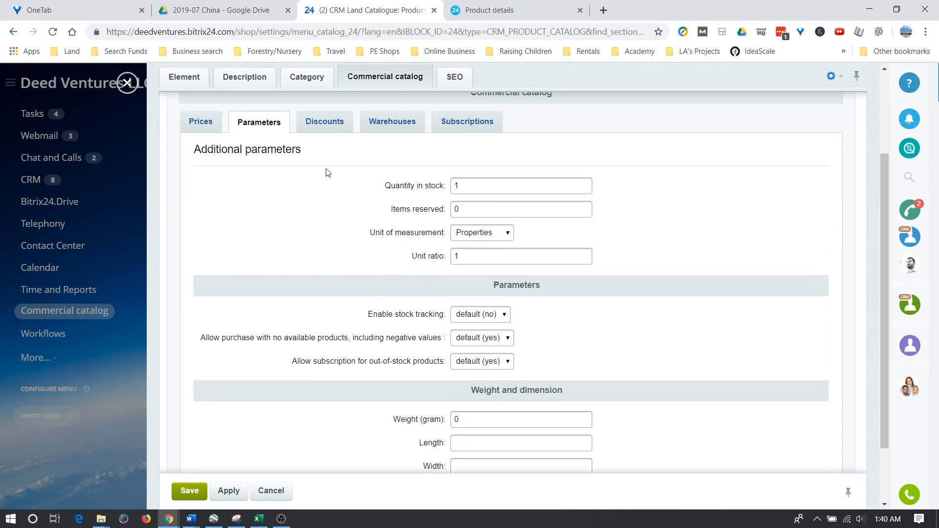
click(324, 124)
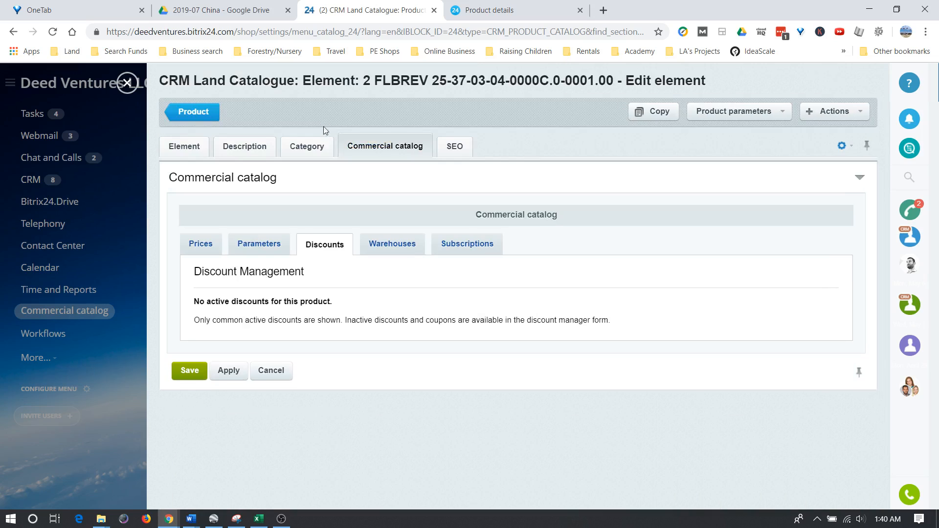
click(396, 250)
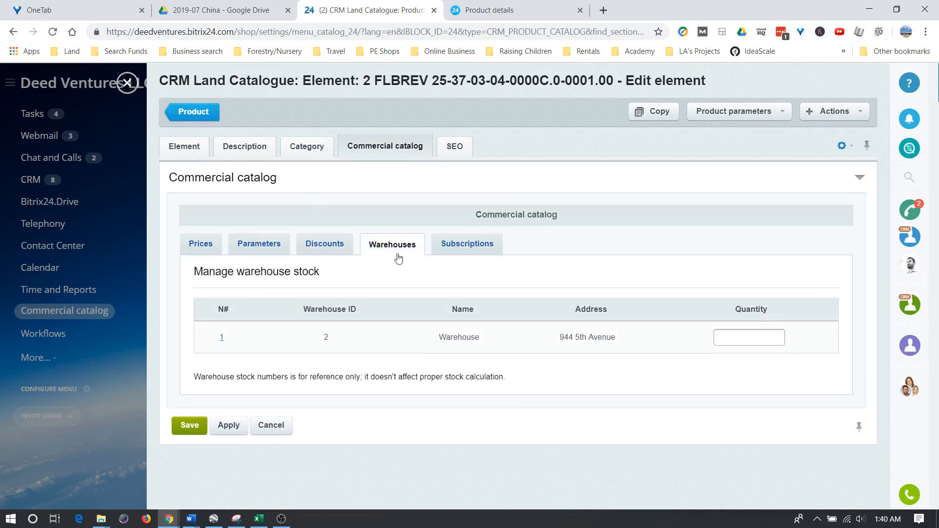
click(458, 250)
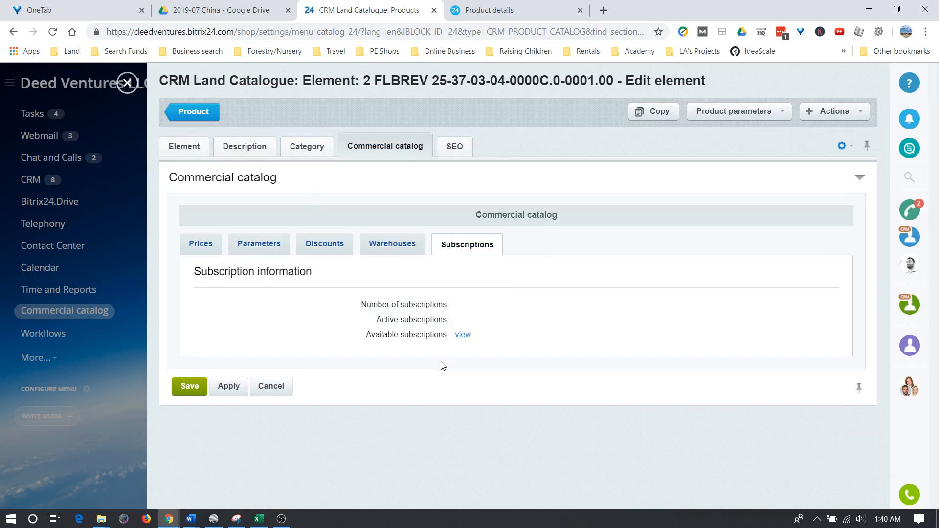
Look over the product's price management and additional parameters once more.
click(208, 246)
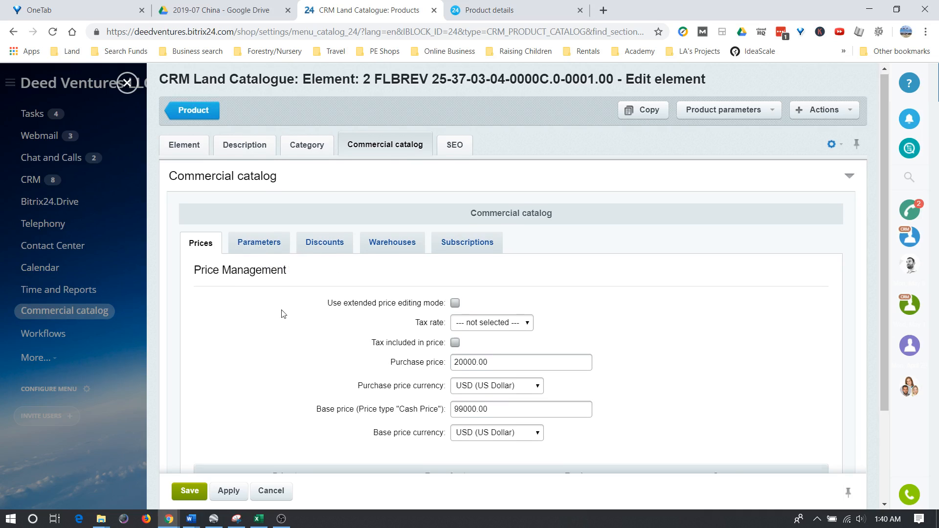
scroll(283, 315, down, 2)
click(252, 131)
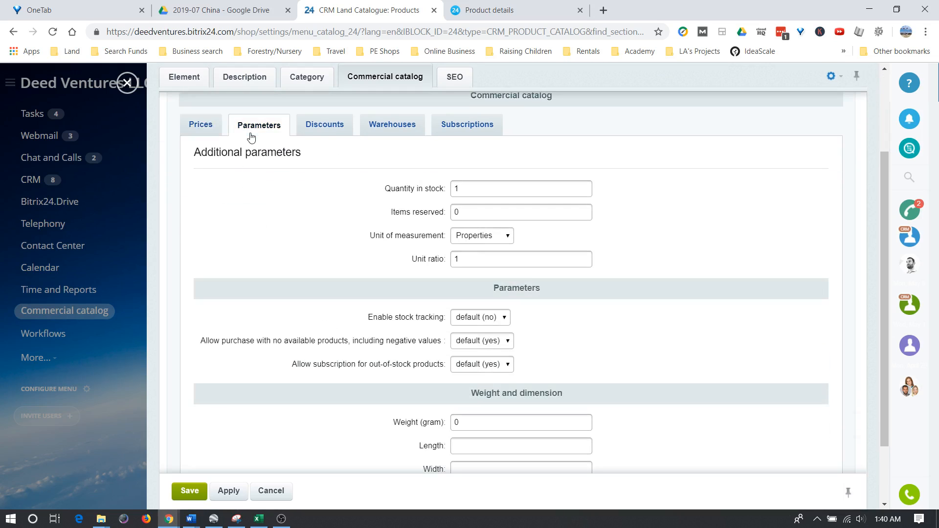
scroll(287, 252, down, 2)
scroll(286, 252, up, 4)
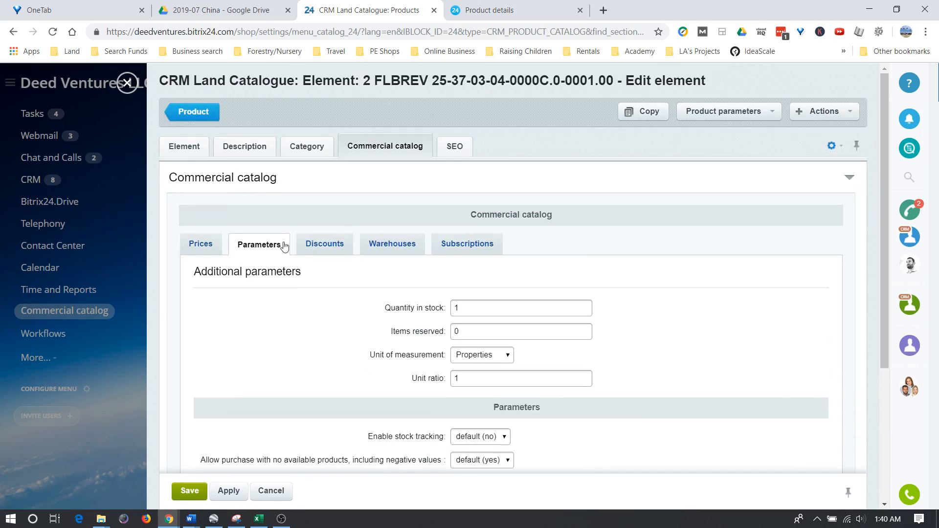
click(214, 249)
Examine the product's SEO data, from the META templates to the thumbnail and full image parameters and tags.
click(458, 152)
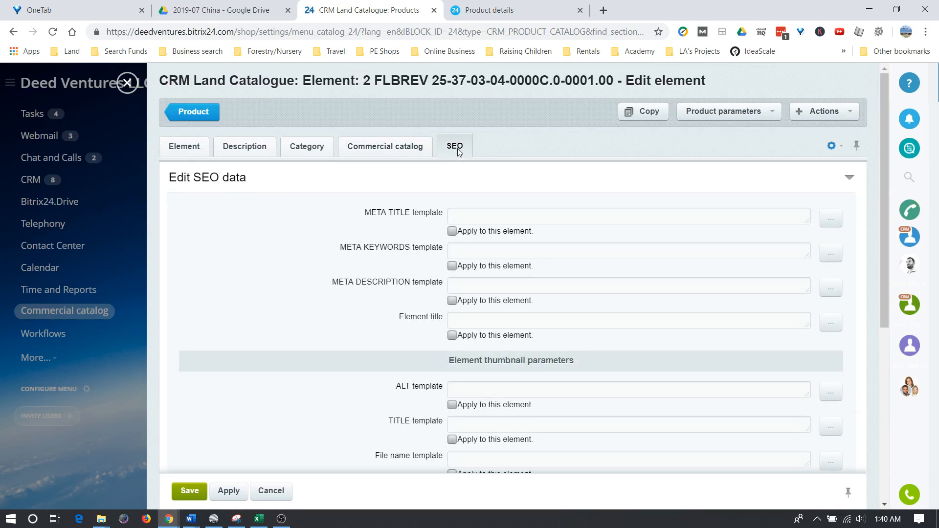
scroll(397, 245, down, 2)
scroll(397, 246, down, 5)
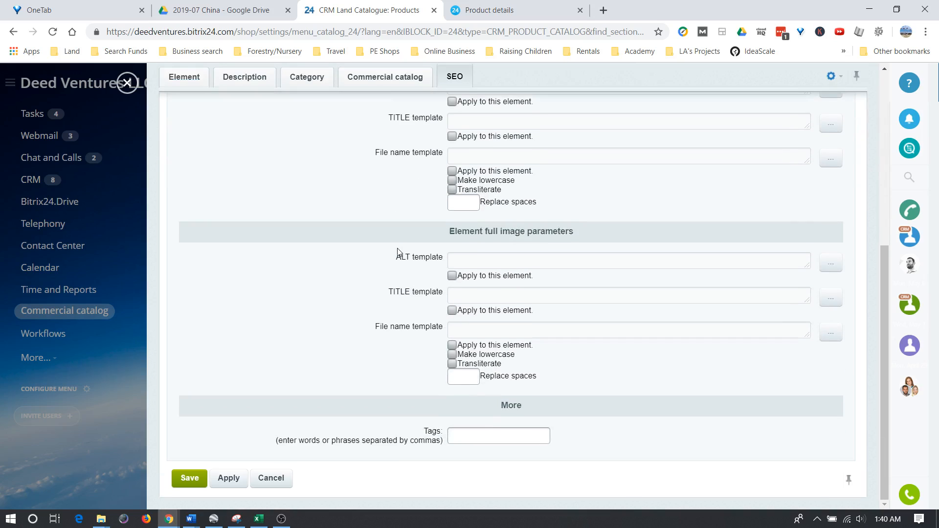
scroll(405, 355, up, 7)
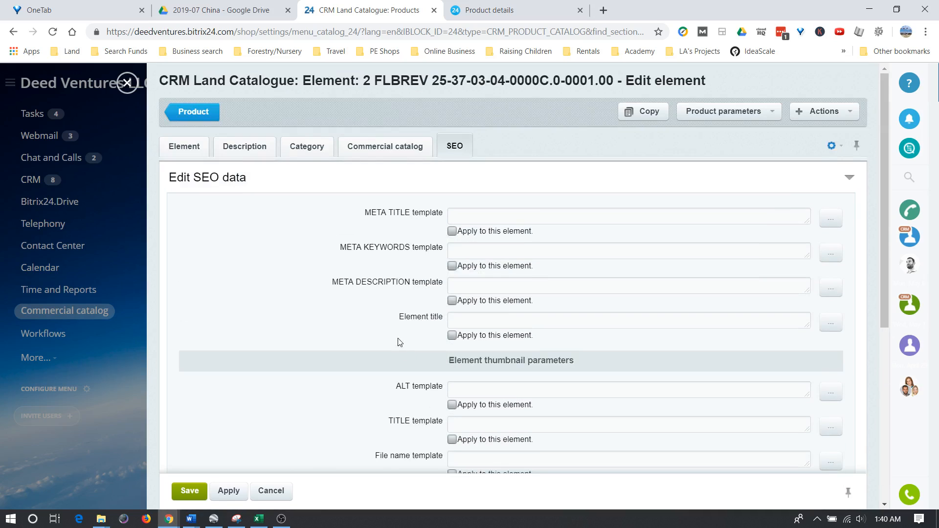
Try applying the META TITLE, META KEYWORDS and META DESCRIPTION templates to this element, keeping only META TITLE applied.
click(470, 214)
click(476, 255)
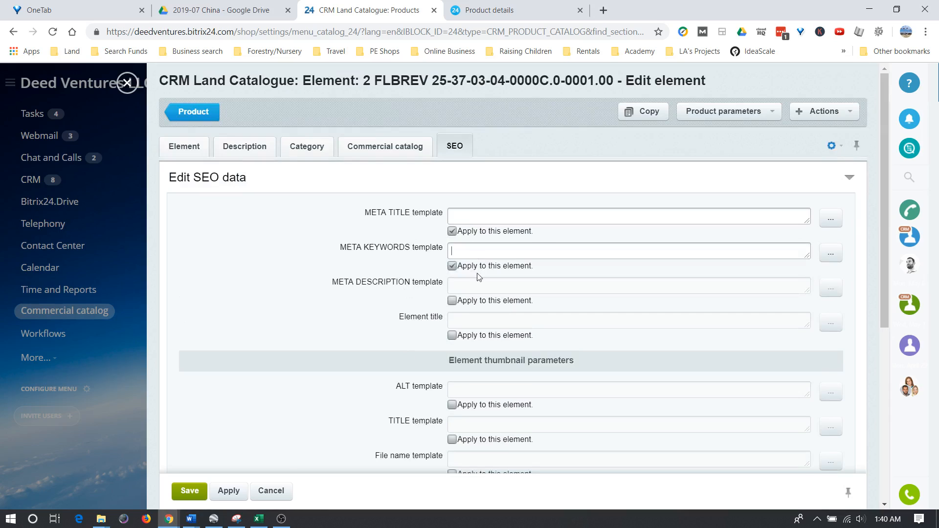
click(479, 286)
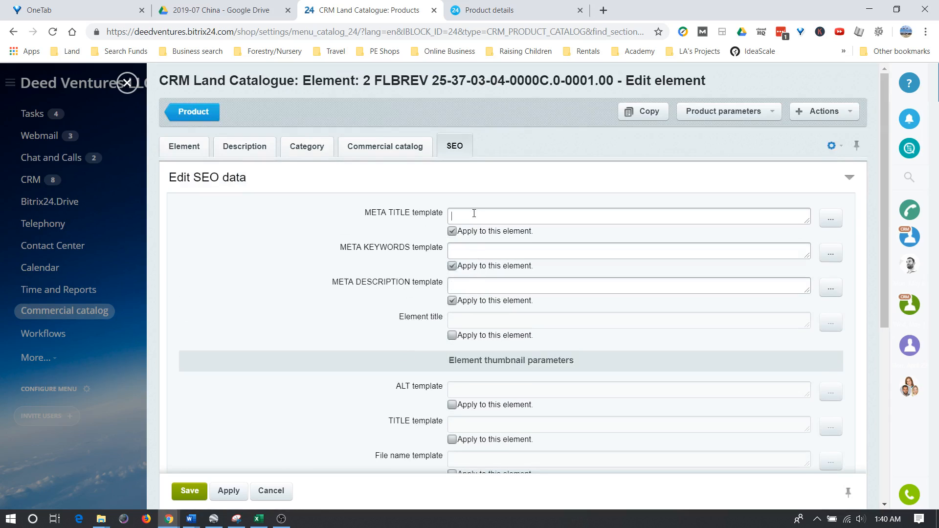
click(452, 300)
click(452, 265)
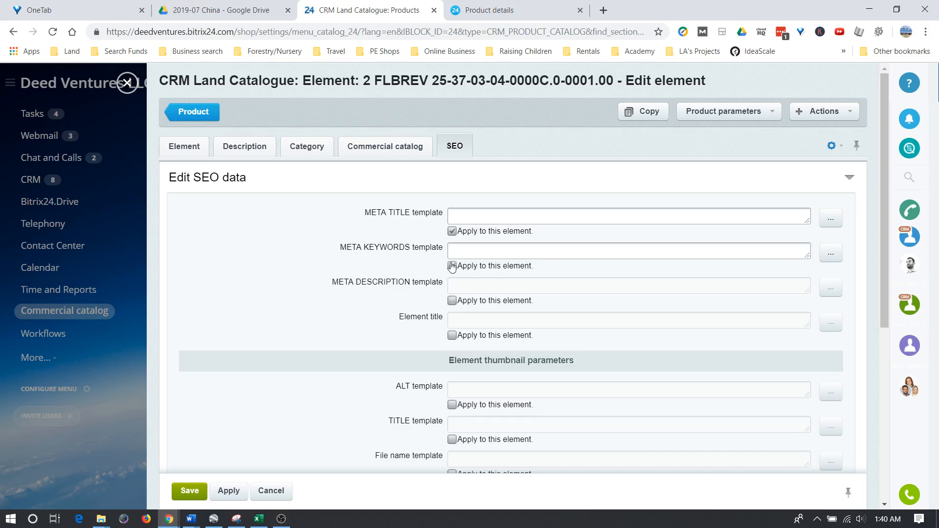
click(453, 230)
click(460, 217)
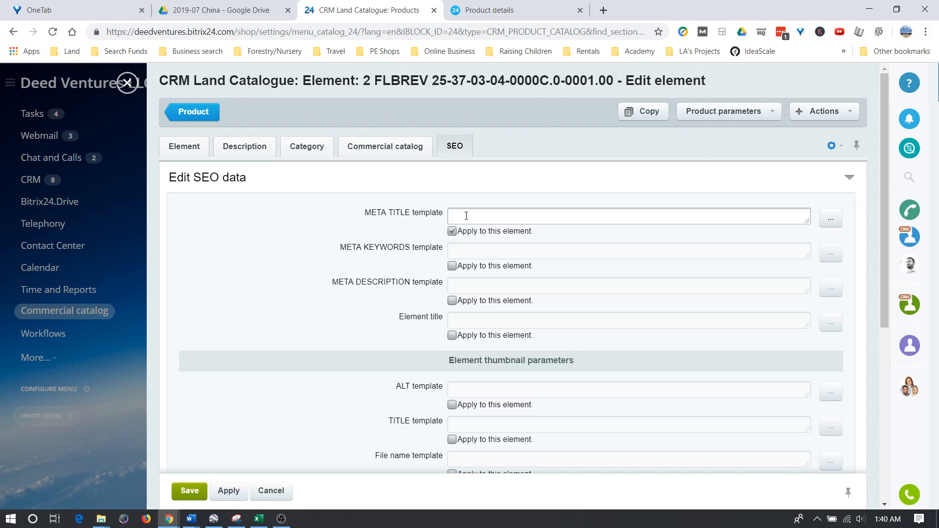
Stop applying the META TITLE template to this element, and try META KEYWORDS before leaving it unapplied as well.
click(452, 231)
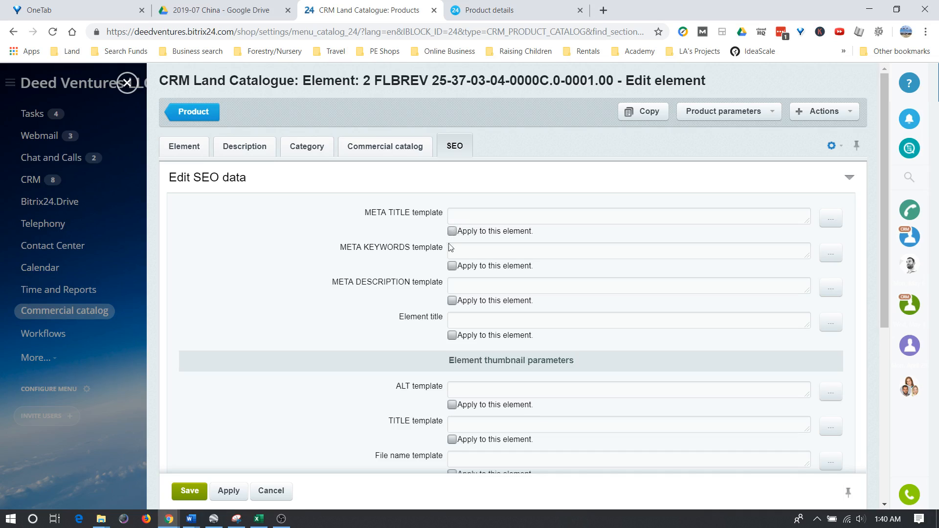
click(465, 254)
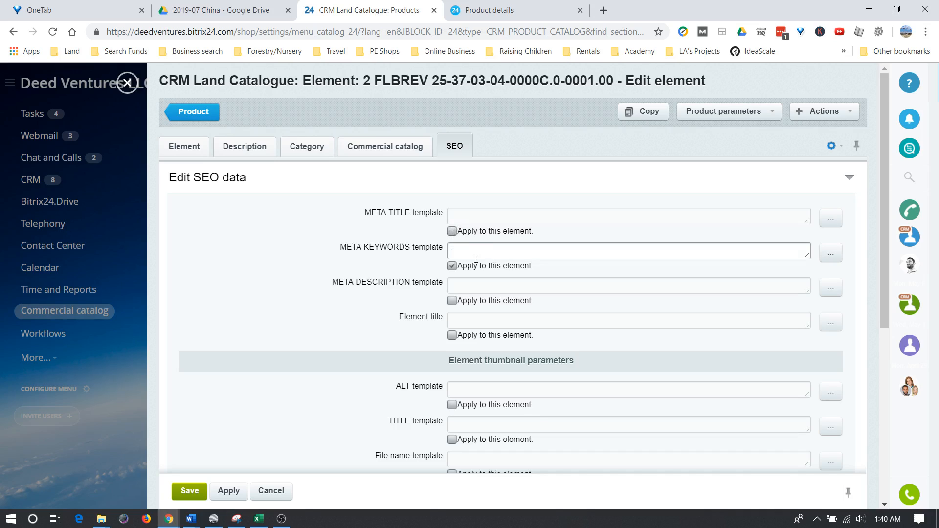
click(451, 269)
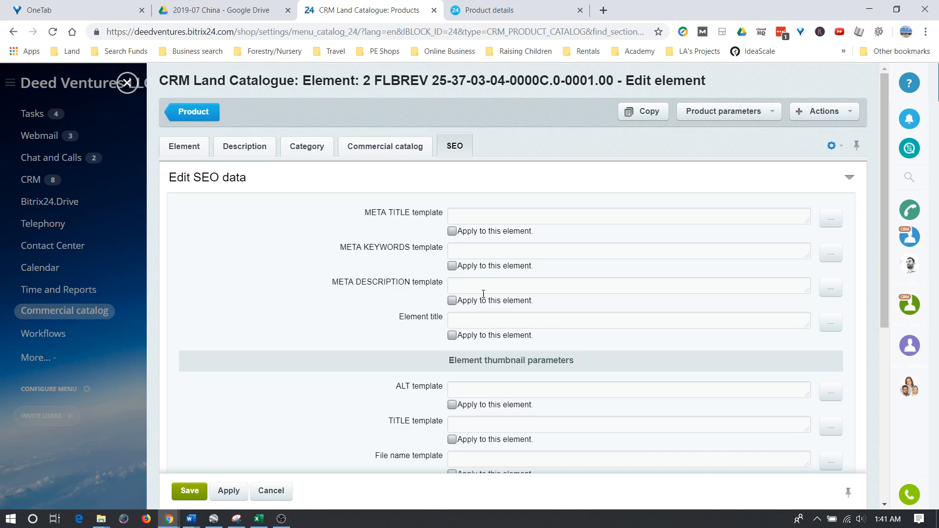
drag(362, 213, 375, 308)
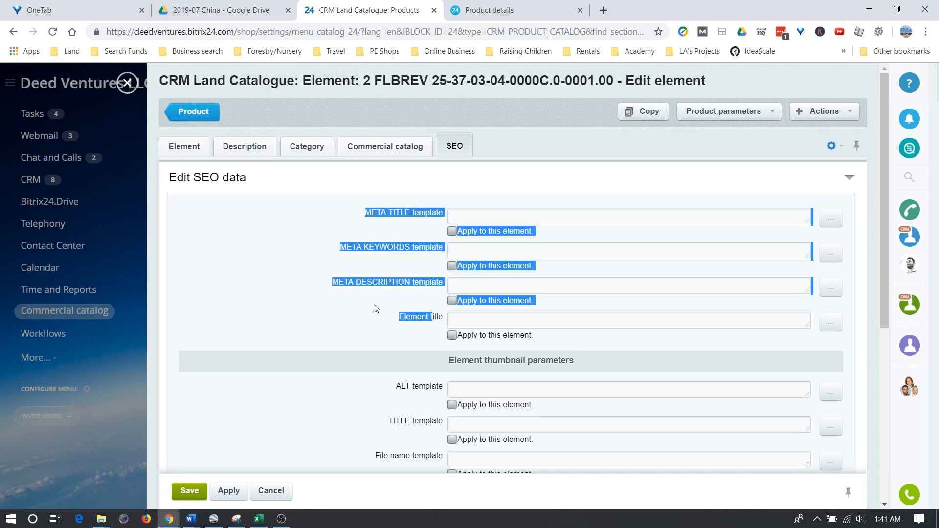
click(375, 308)
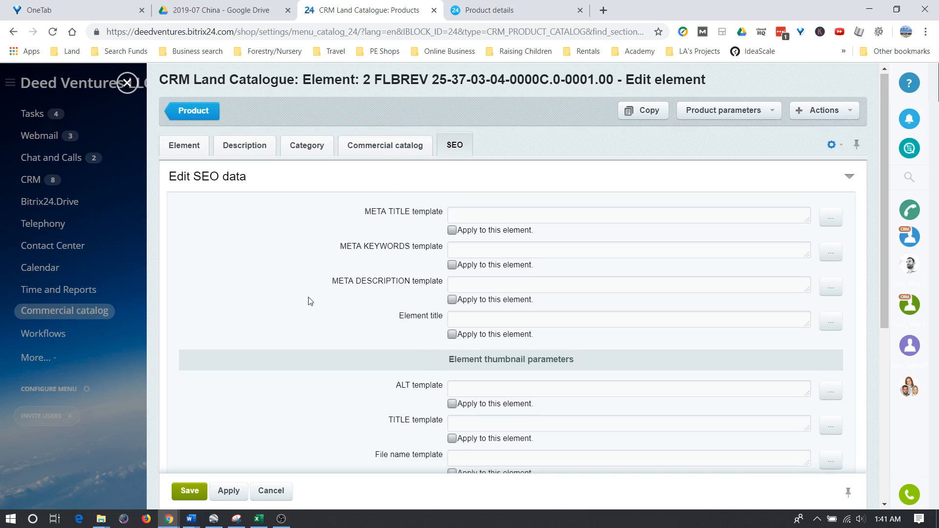
Review the product's SEO fields, element properties, detailed description and linked categories once more.
scroll(309, 301, down, 6)
scroll(318, 300, up, 6)
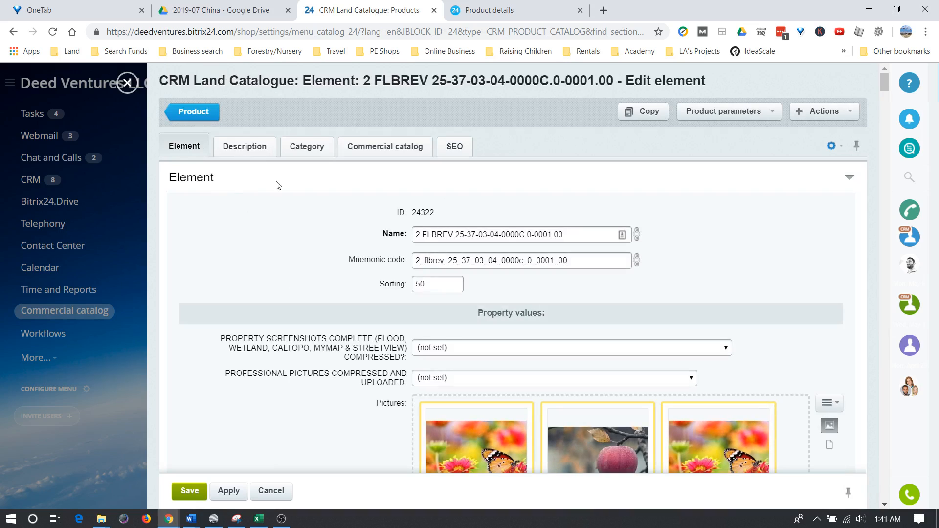
scroll(294, 252, down, 15)
scroll(308, 262, up, 15)
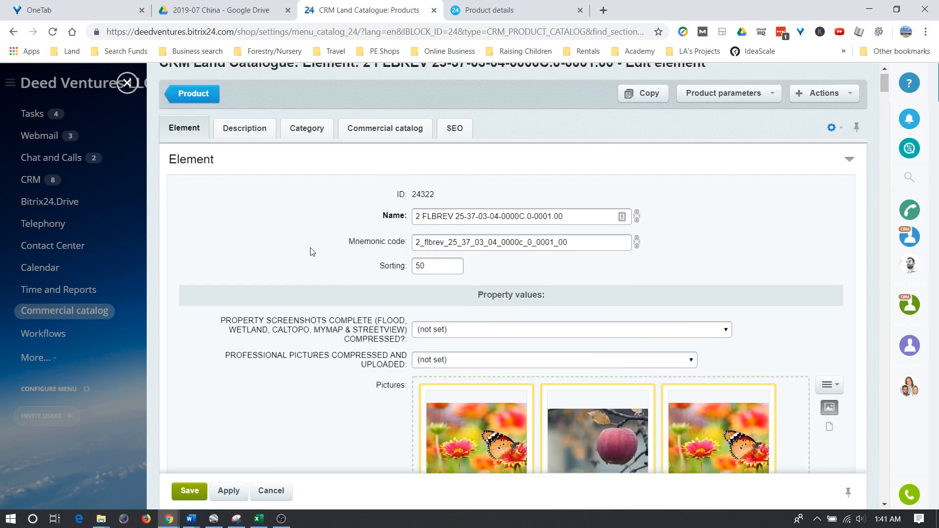
click(260, 148)
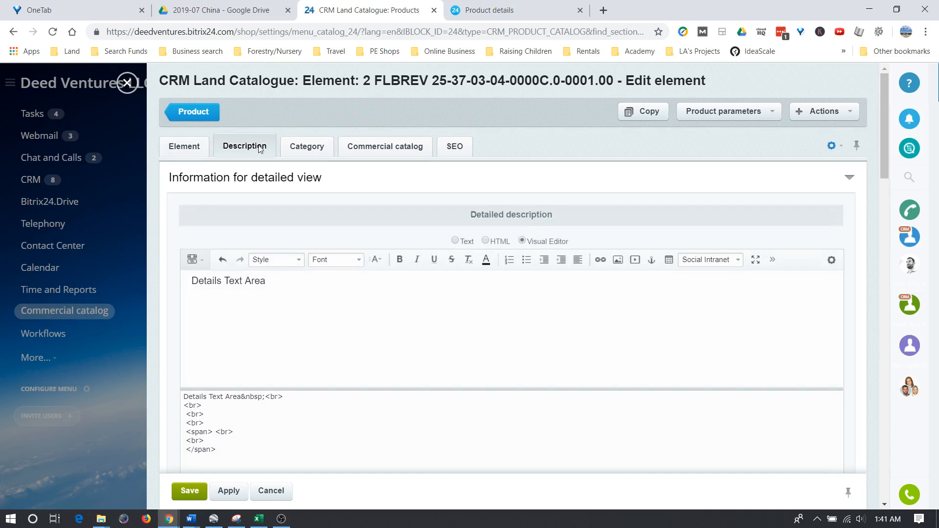
click(302, 147)
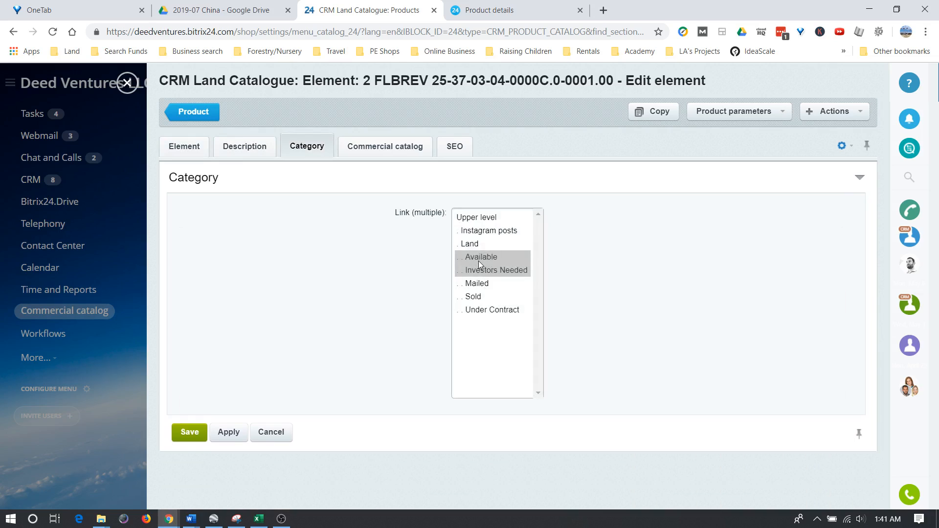
click(243, 150)
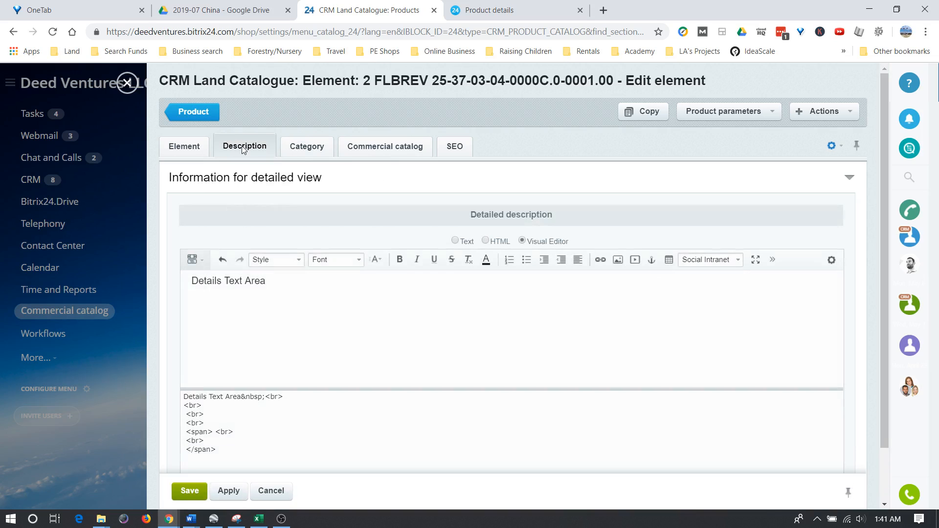
click(302, 148)
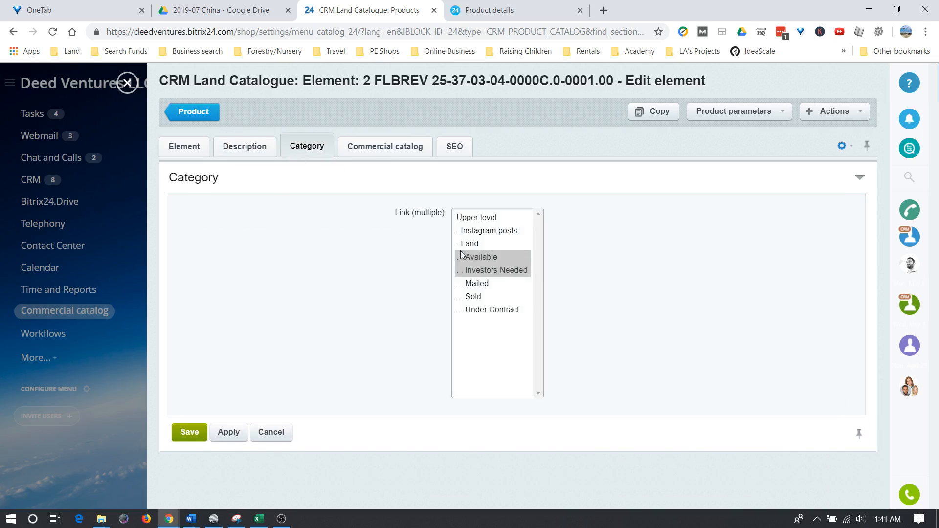
click(511, 10)
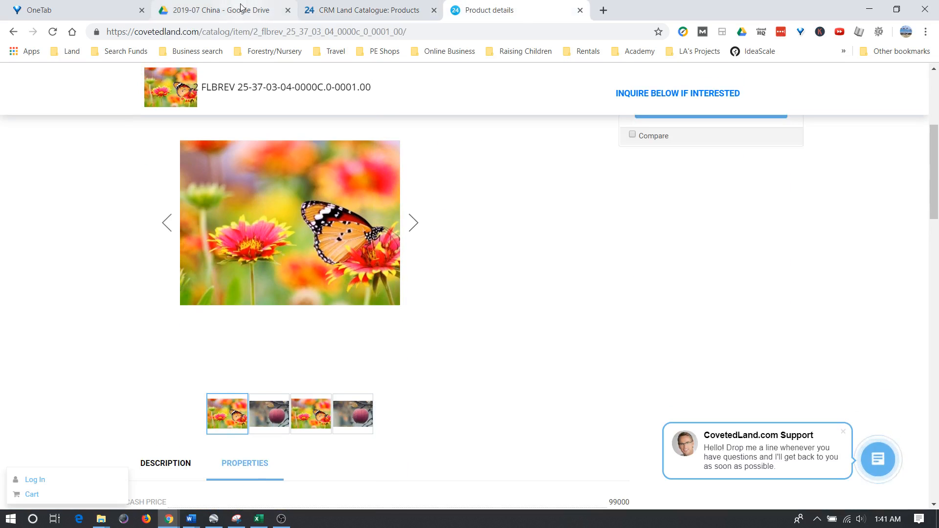
click(241, 7)
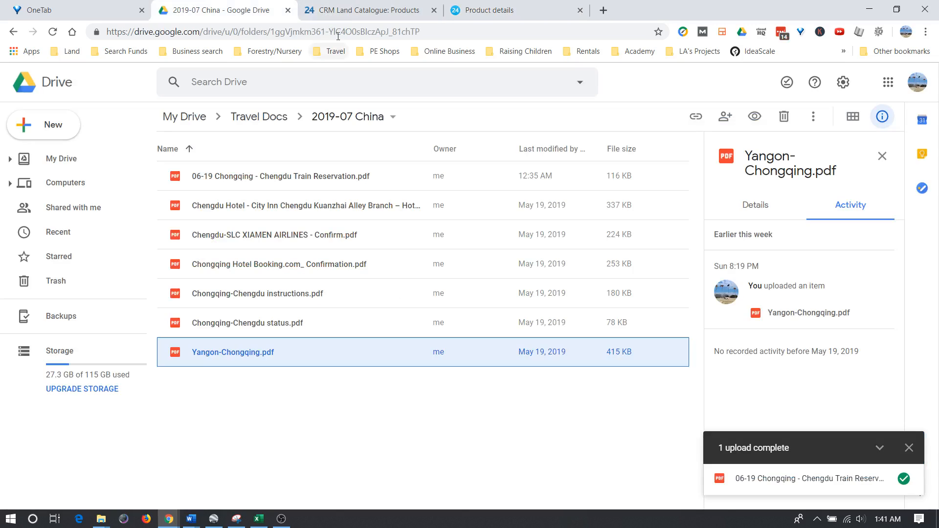
click(333, 11)
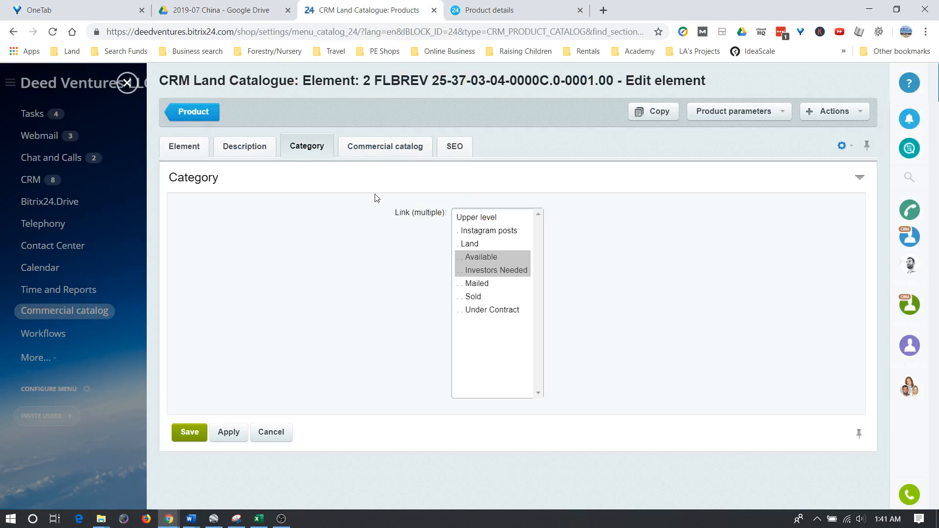
Check the product's name and pictures in its element properties against its product details page on the CovetedLand website.
click(184, 147)
scroll(440, 294, down, 4)
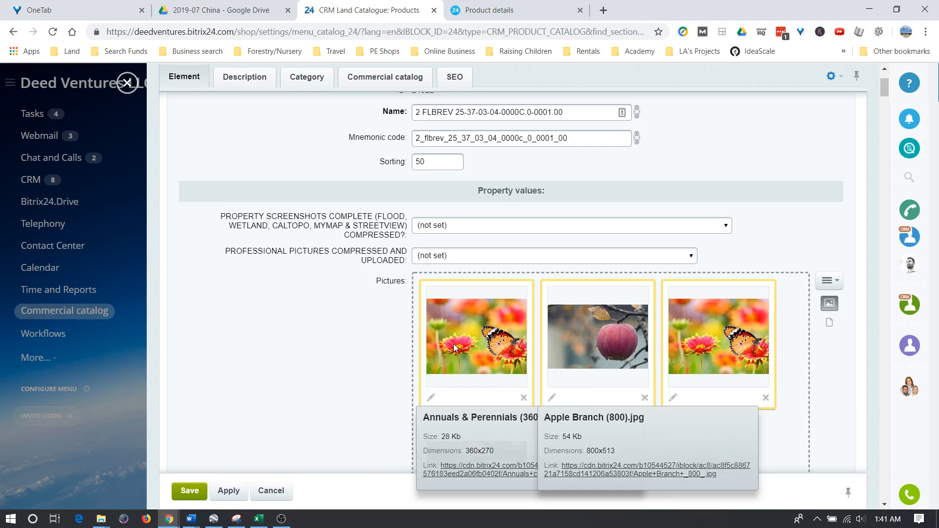
click(509, 12)
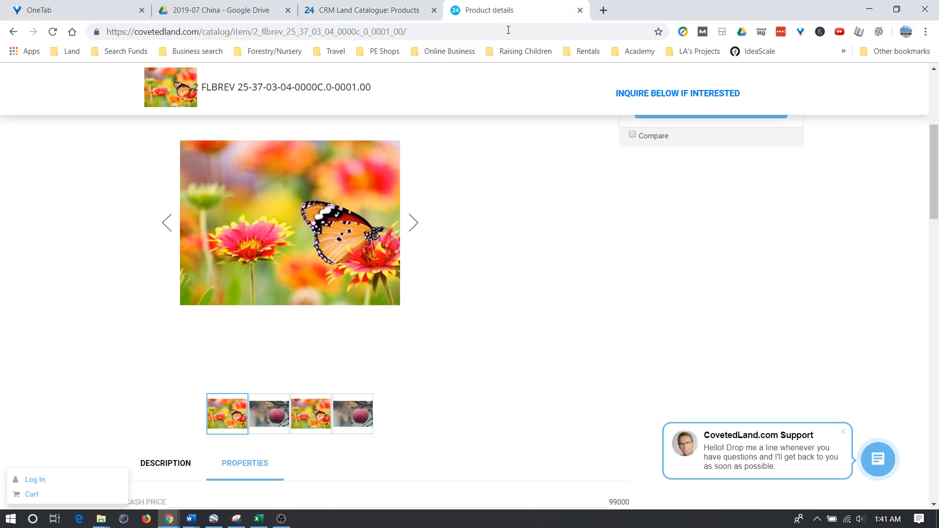
scroll(478, 258, up, 5)
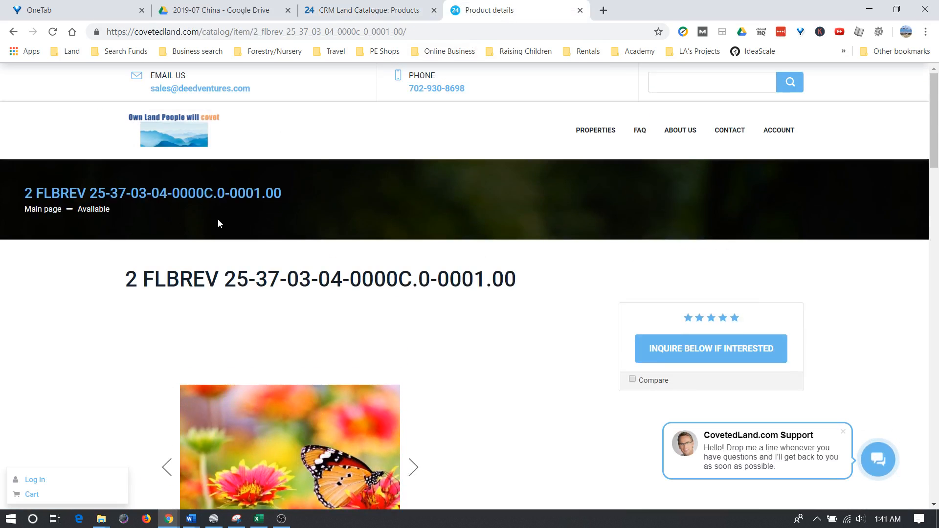
Open the CovetedLand main page and look over the Featured Available Properties section.
click(46, 209)
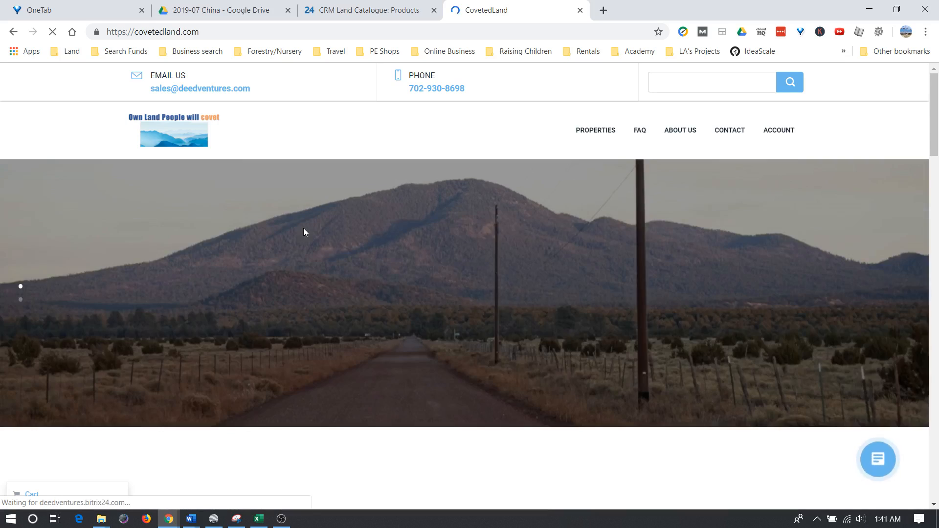
scroll(303, 228, down, 5)
scroll(306, 233, down, 10)
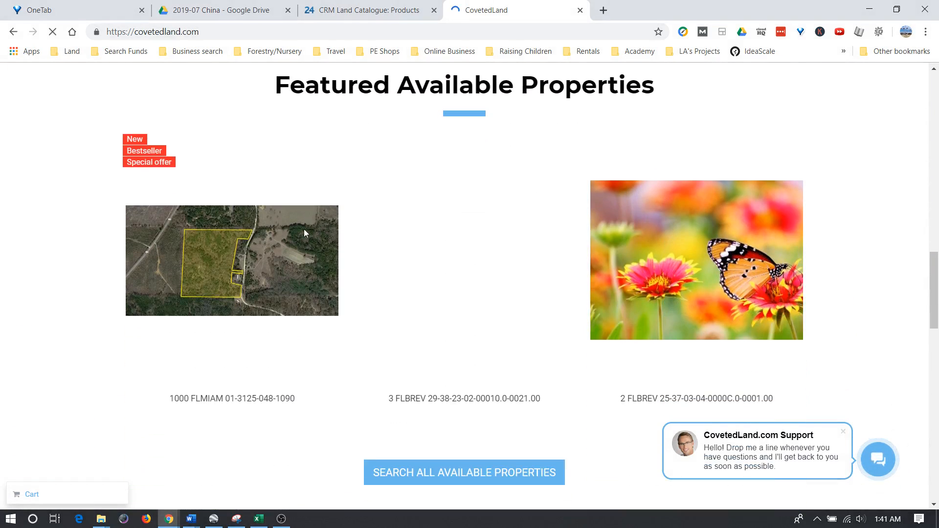
mouse_move(474, 274)
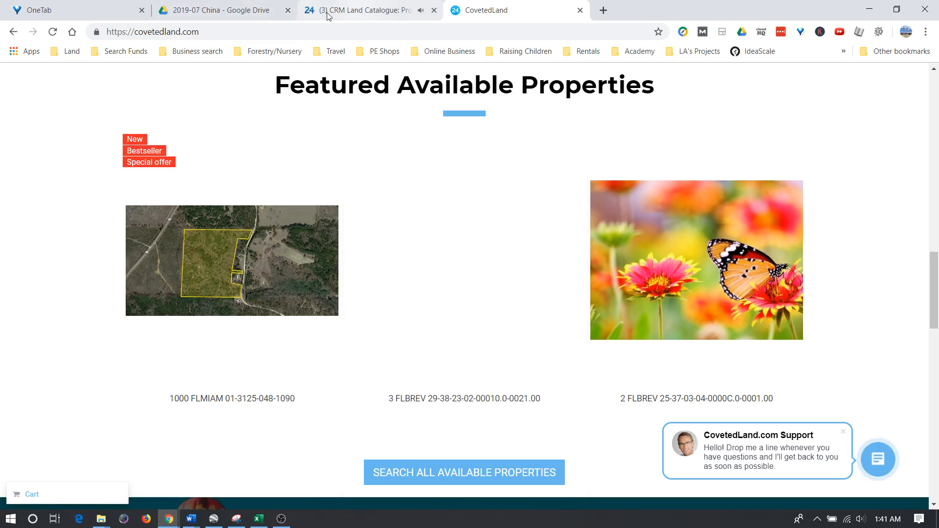
Return to the product's element properties in the CRM Land Catalogue and dismiss the skipped call notification.
click(364, 11)
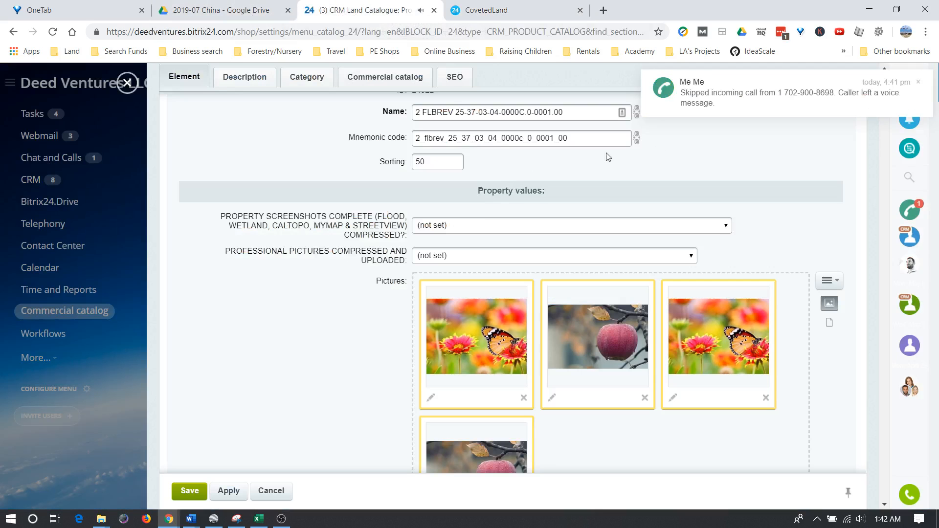
click(918, 82)
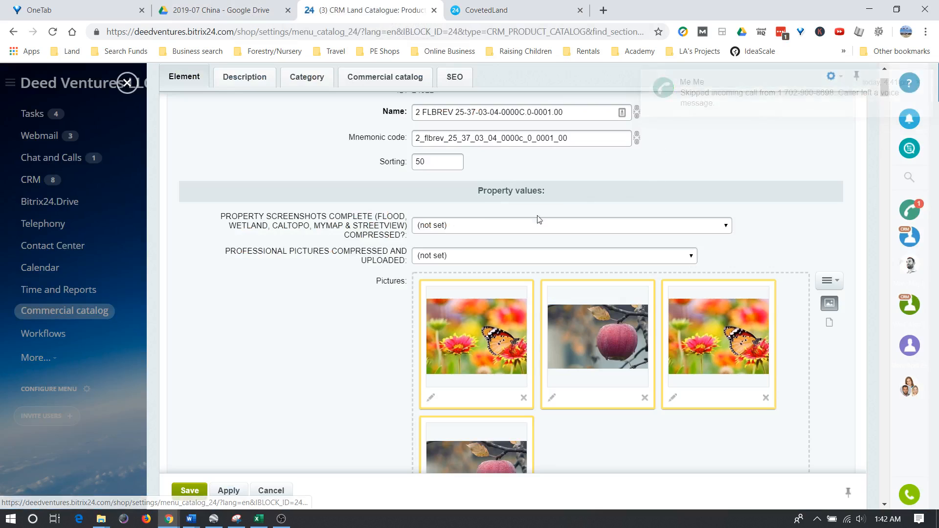
click(280, 520)
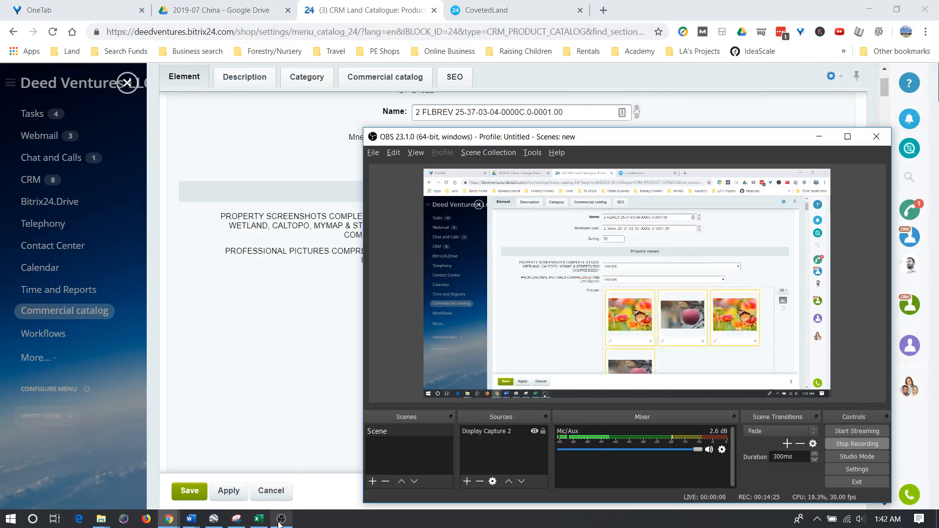